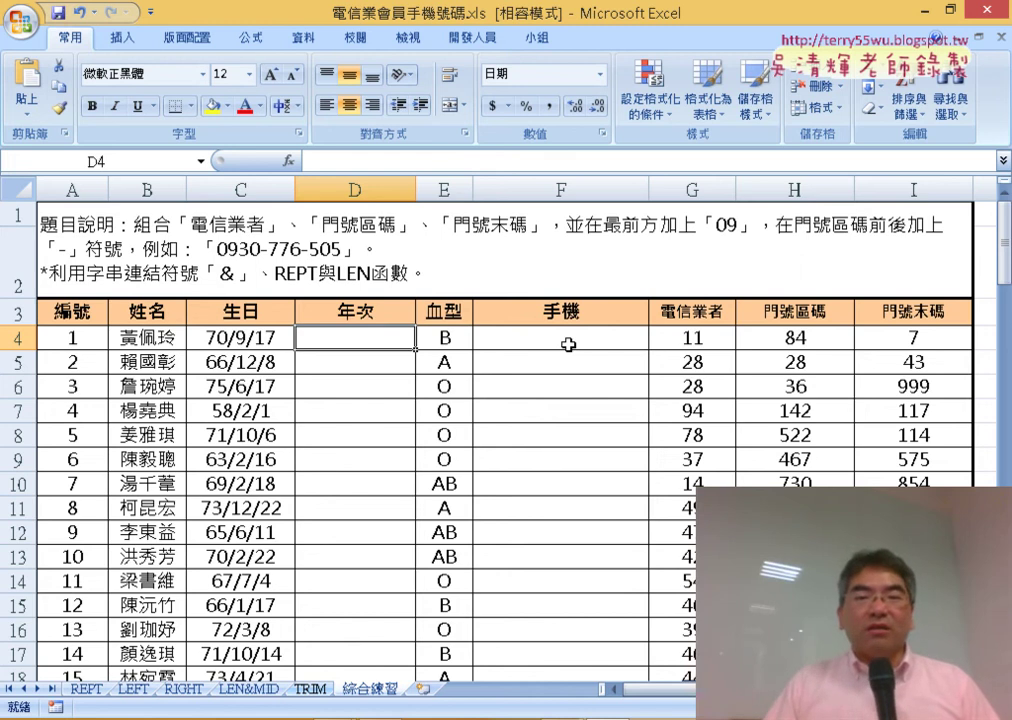
Select the area code and last digits cells H4:I4 in row 4
click(568, 344)
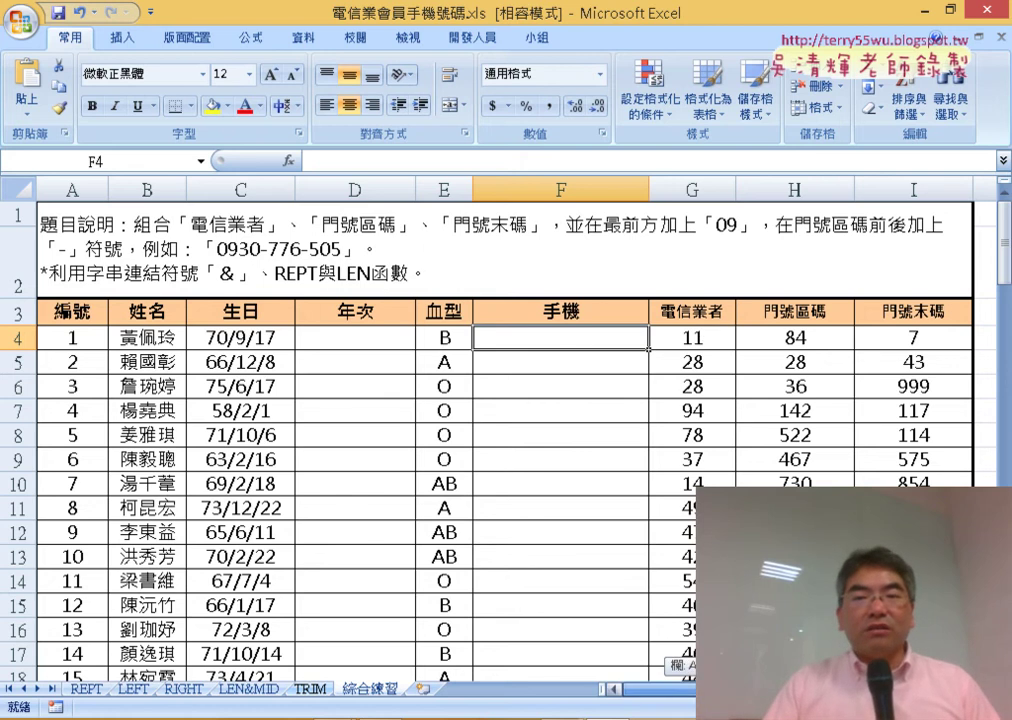
drag(705, 689, 725, 689)
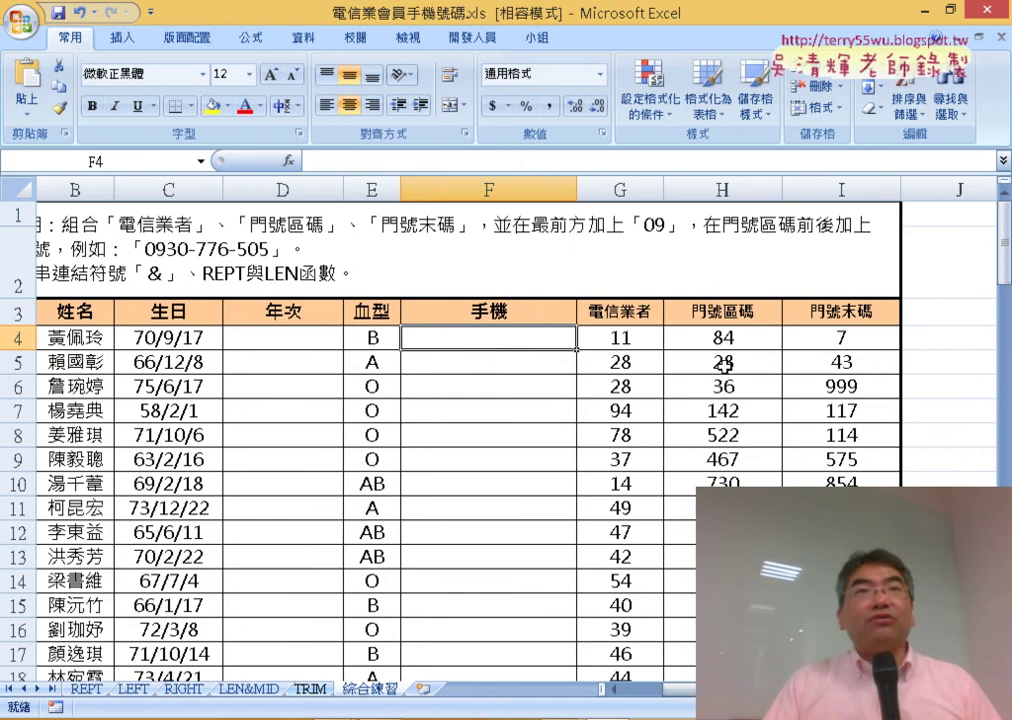
drag(714, 345, 810, 343)
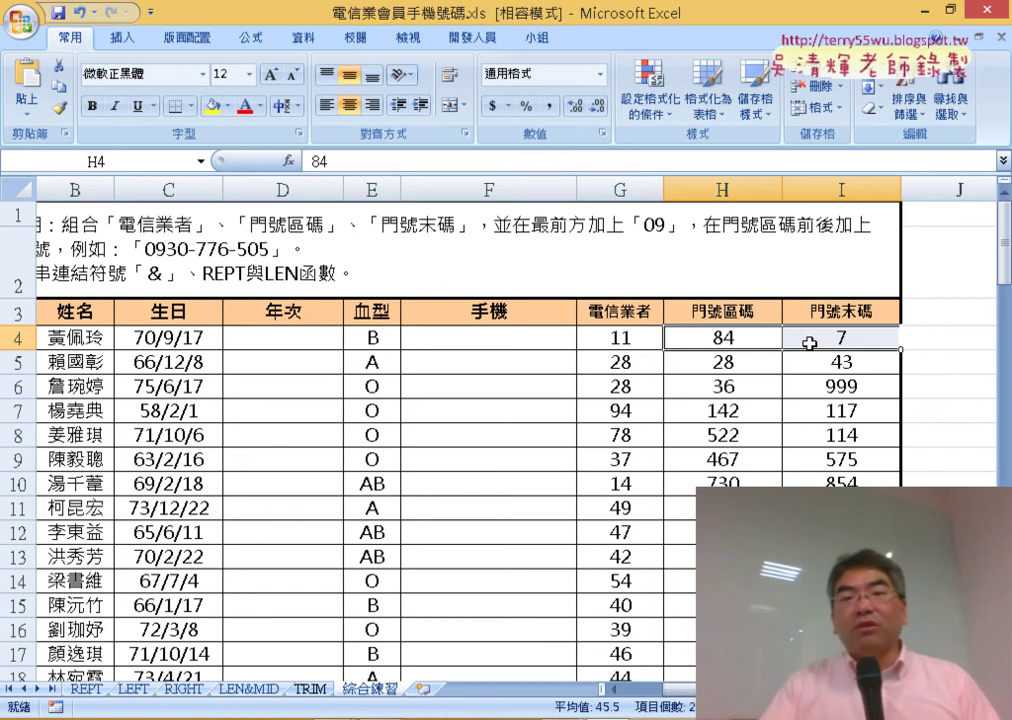
drag(700, 336, 835, 338)
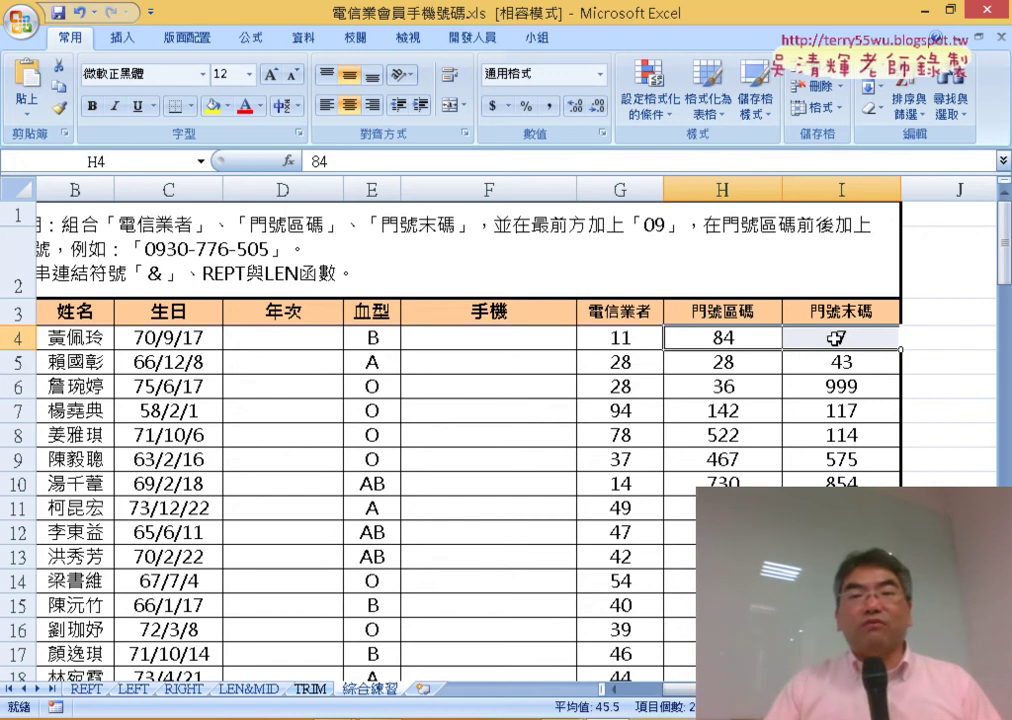
drag(703, 334, 845, 335)
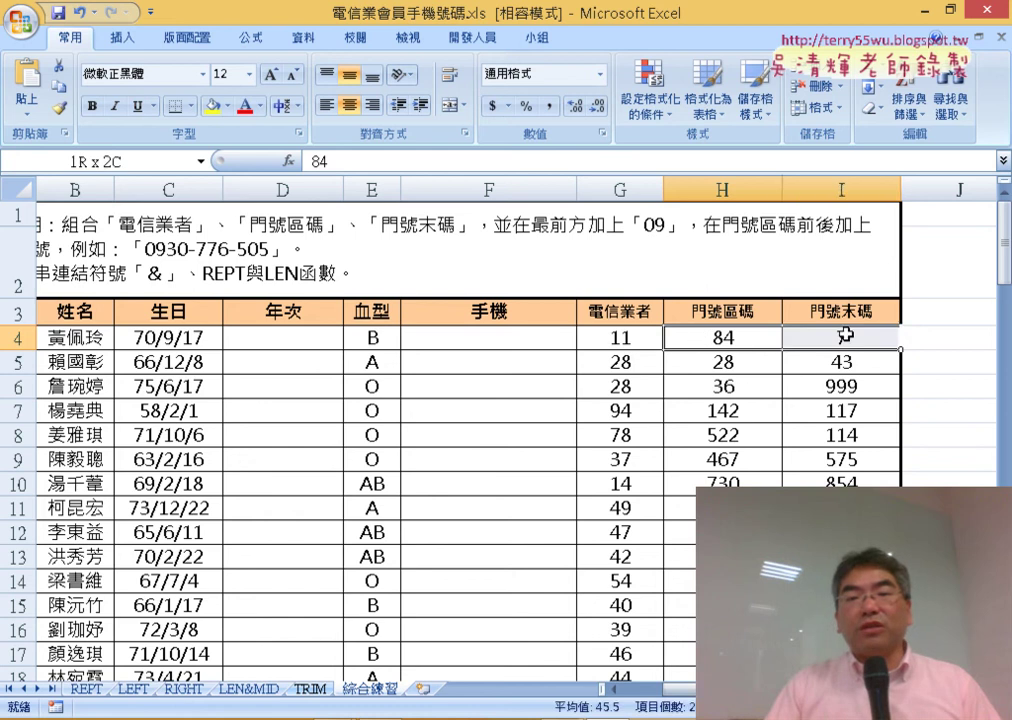
click(720, 339)
drag(722, 340, 823, 346)
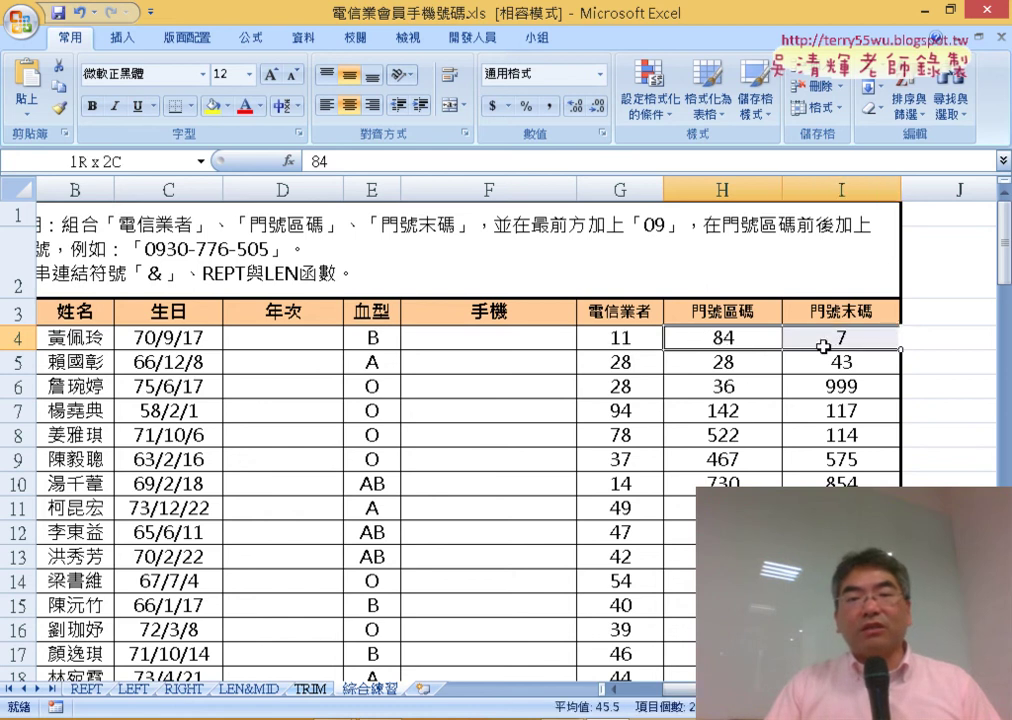
click(772, 339)
Apply the custom number format 000 to H4:I4 so they read 084 and 007
right_click(760, 342)
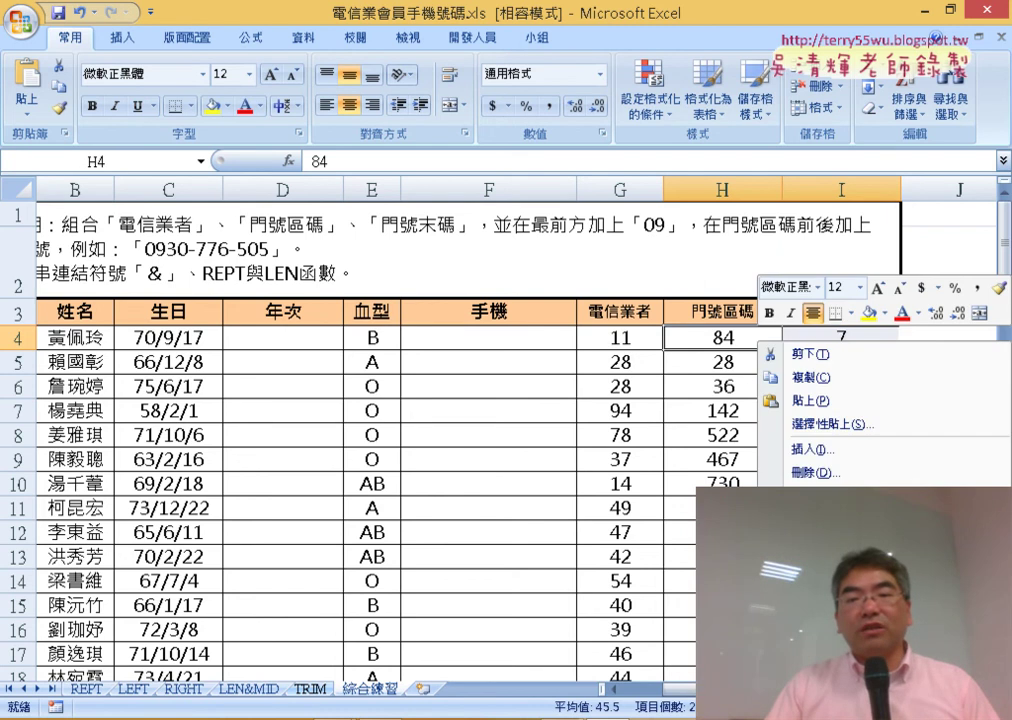
key(Escape)
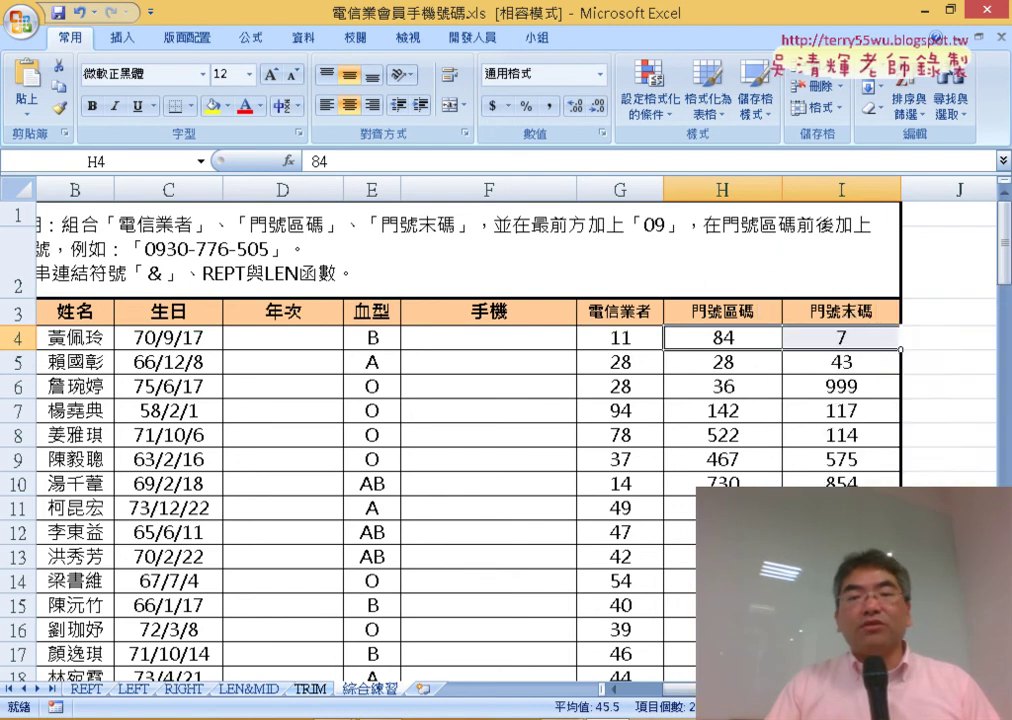
key(ctrl+1)
drag(722, 318, 445, 100)
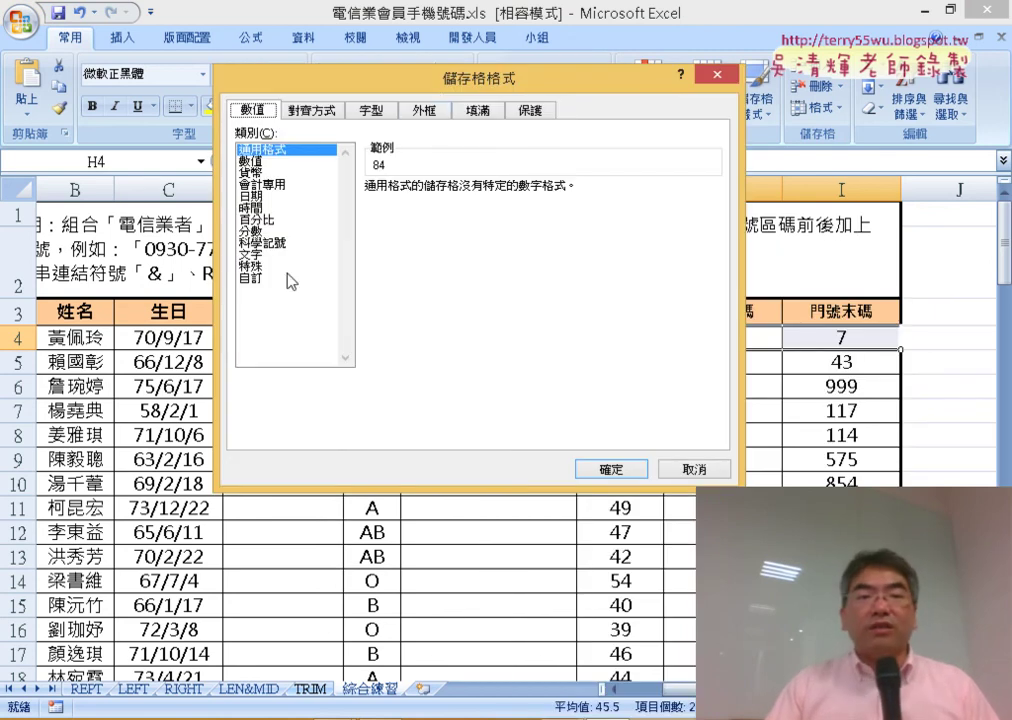
click(254, 280)
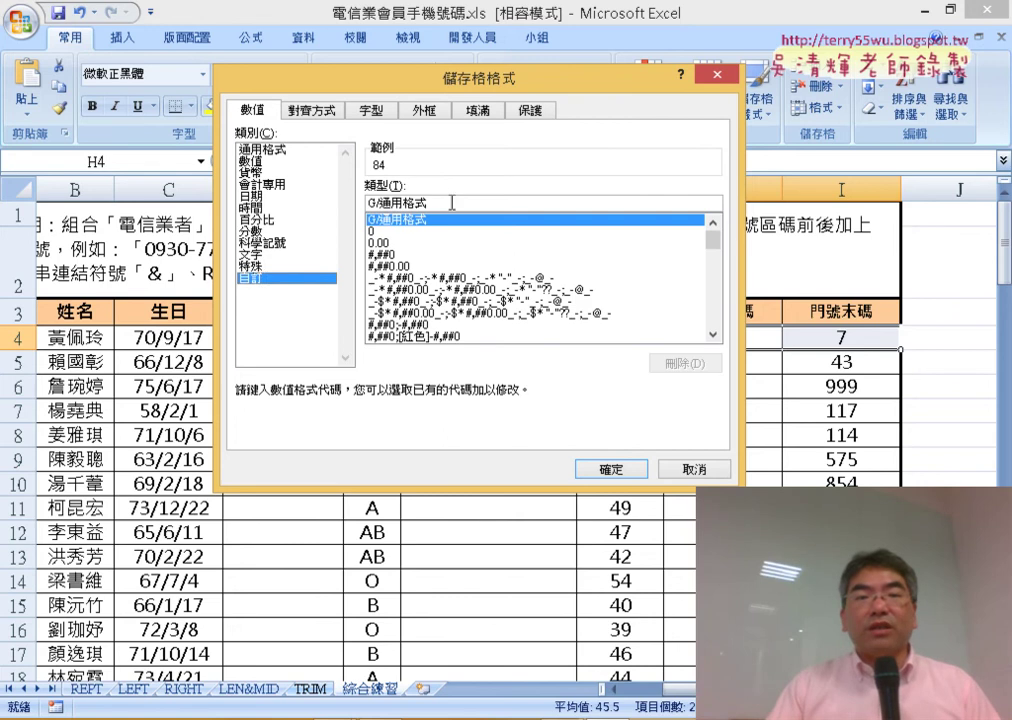
drag(368, 203, 543, 202)
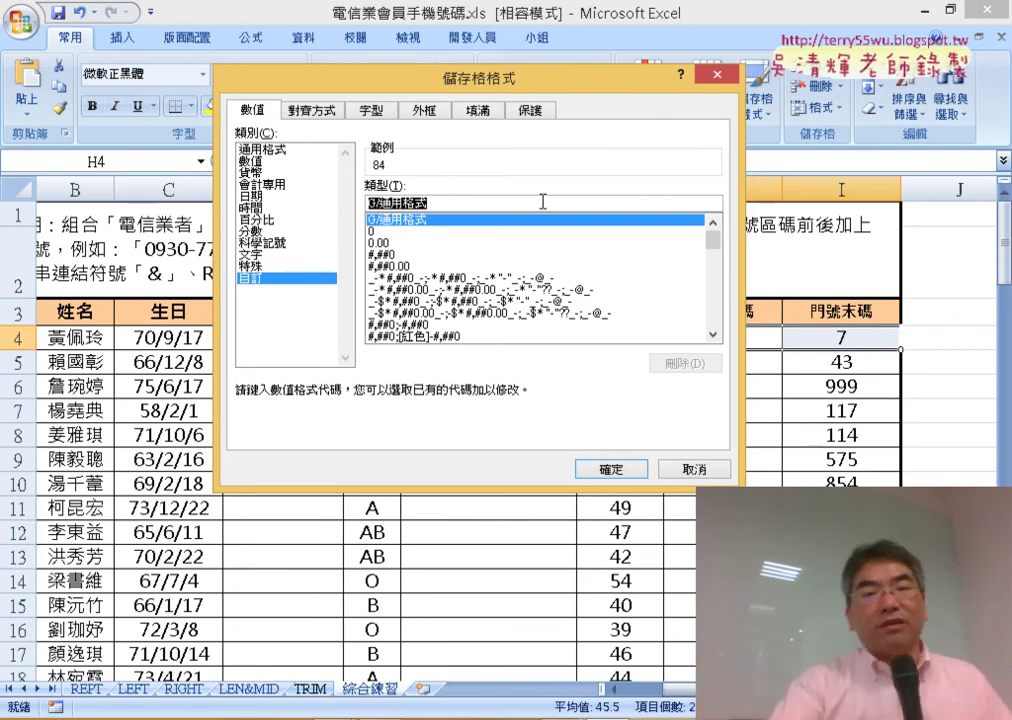
text(000)
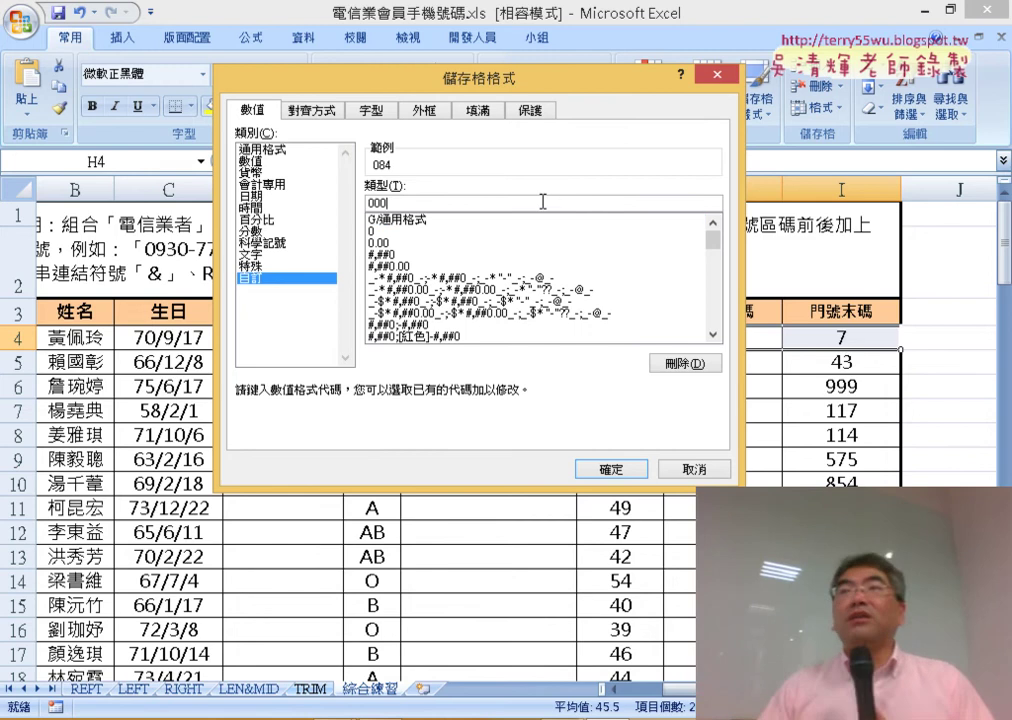
click(635, 471)
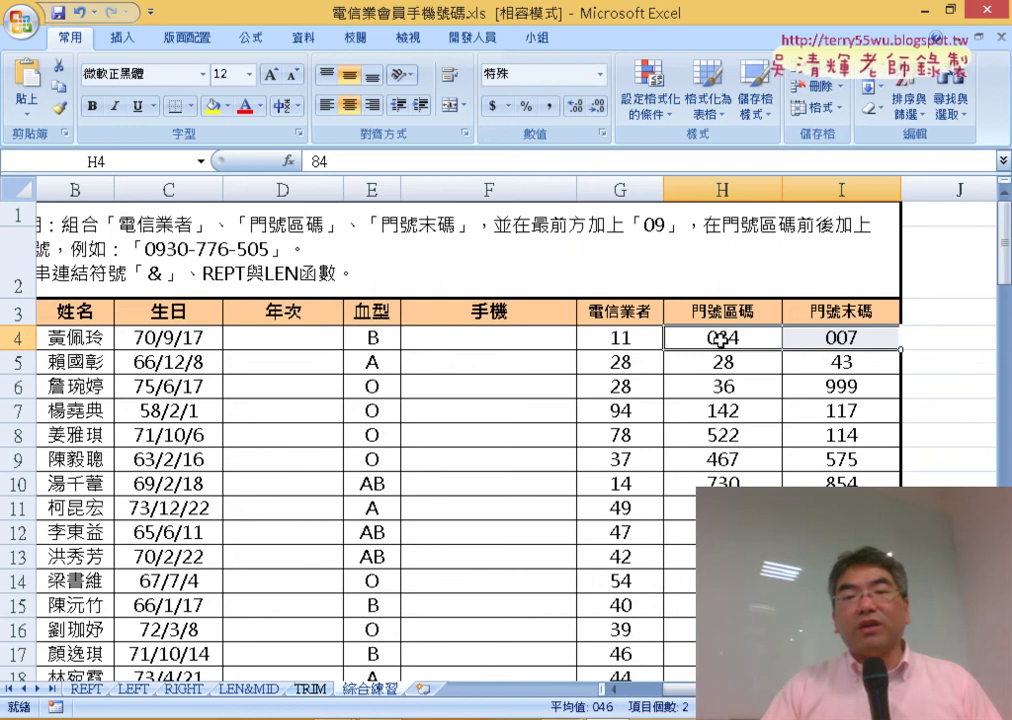
Undo the 000 format so H4 reads 84, noting the stored value stays 84
drag(730, 339, 817, 344)
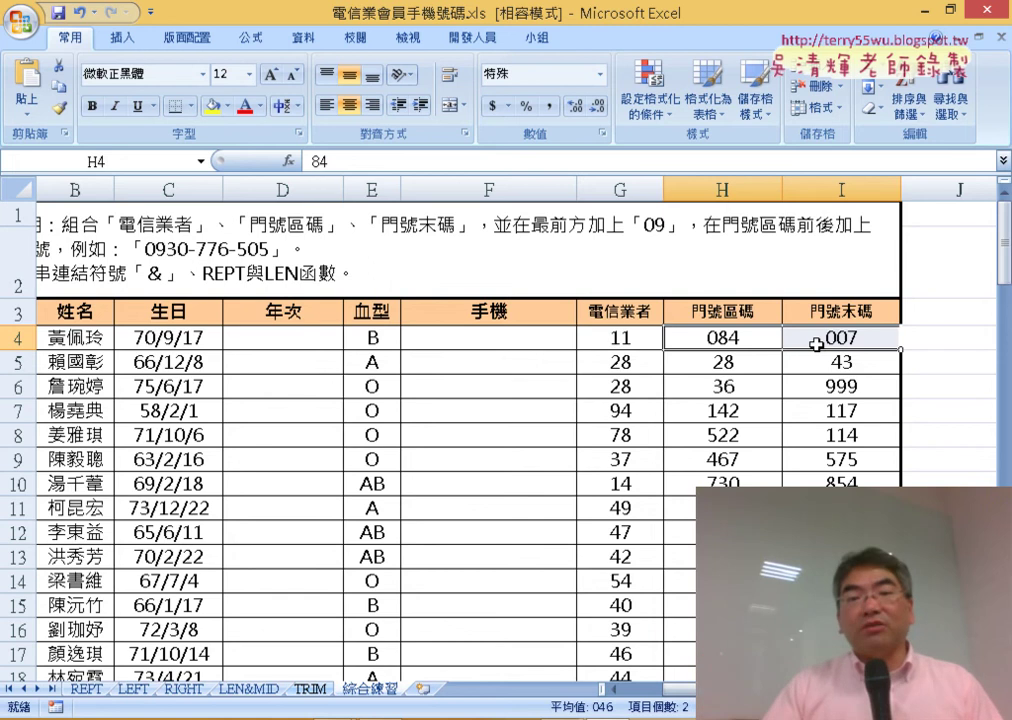
click(757, 338)
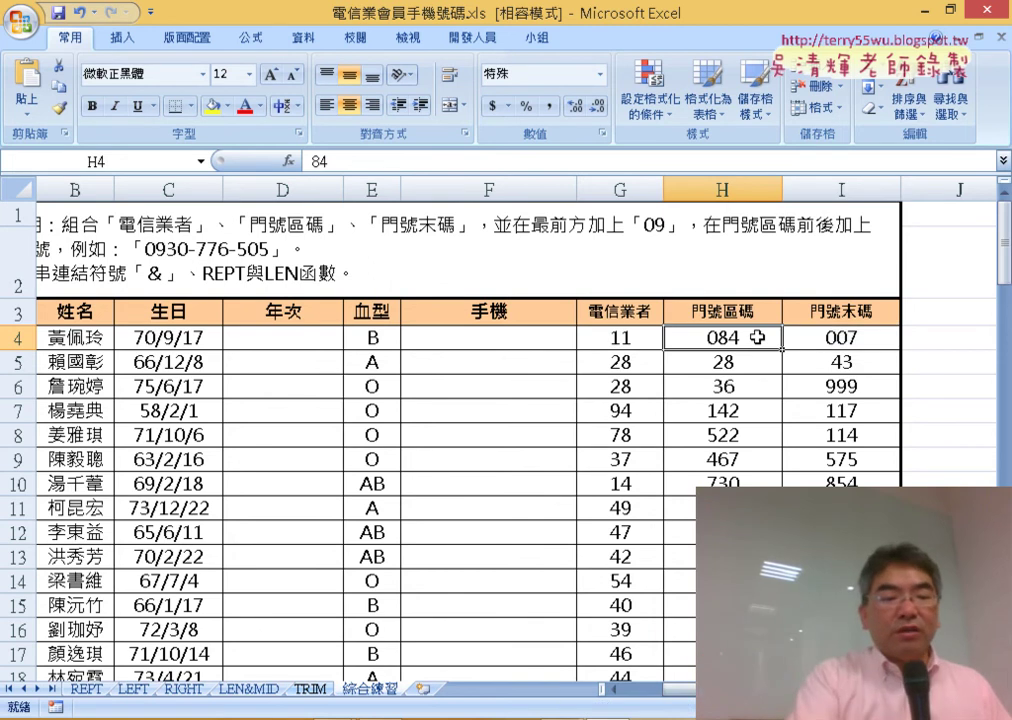
key(ctrl+z)
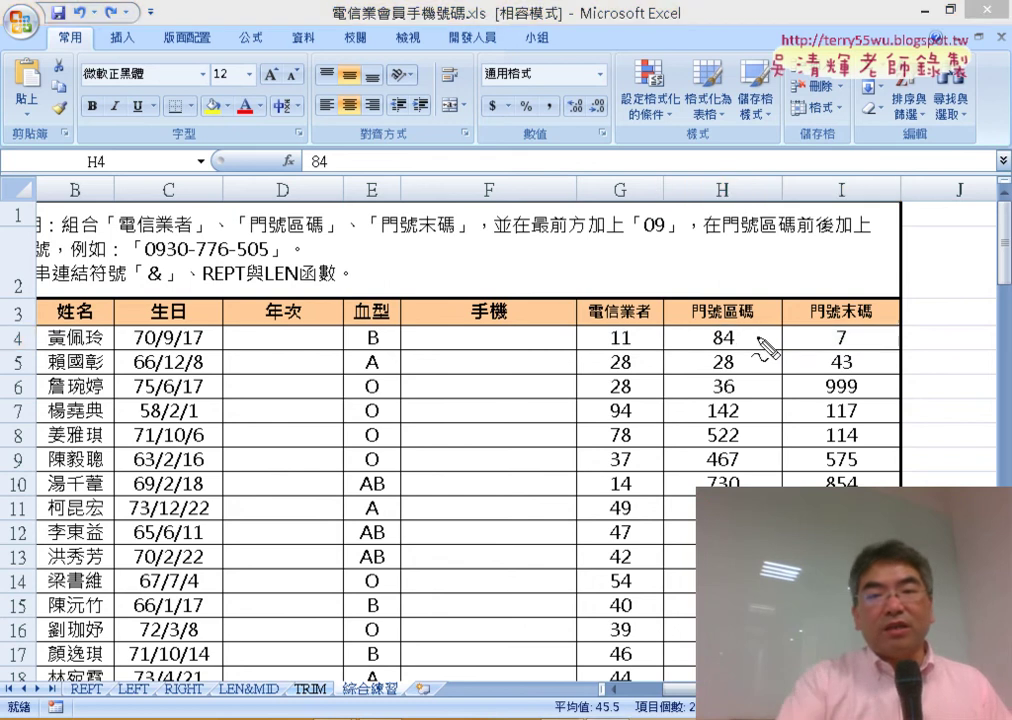
drag(722, 325, 725, 356)
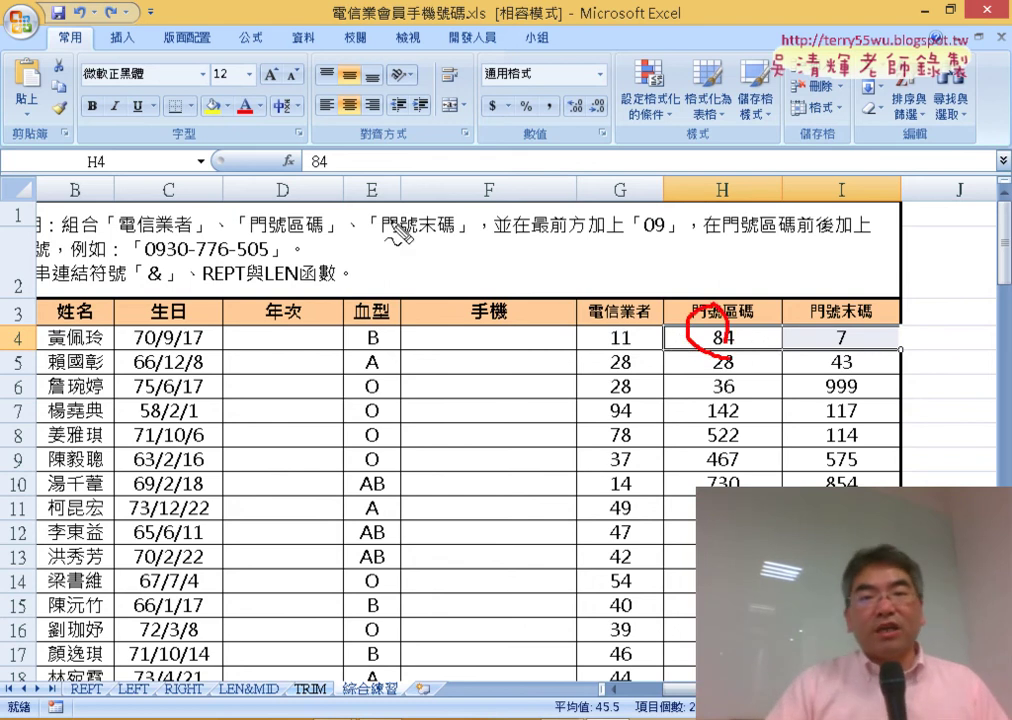
mouse_move(335, 182)
mouse_down()
mouse_move(286, 180)
mouse_move(300, 128)
mouse_move(362, 180)
mouse_up()
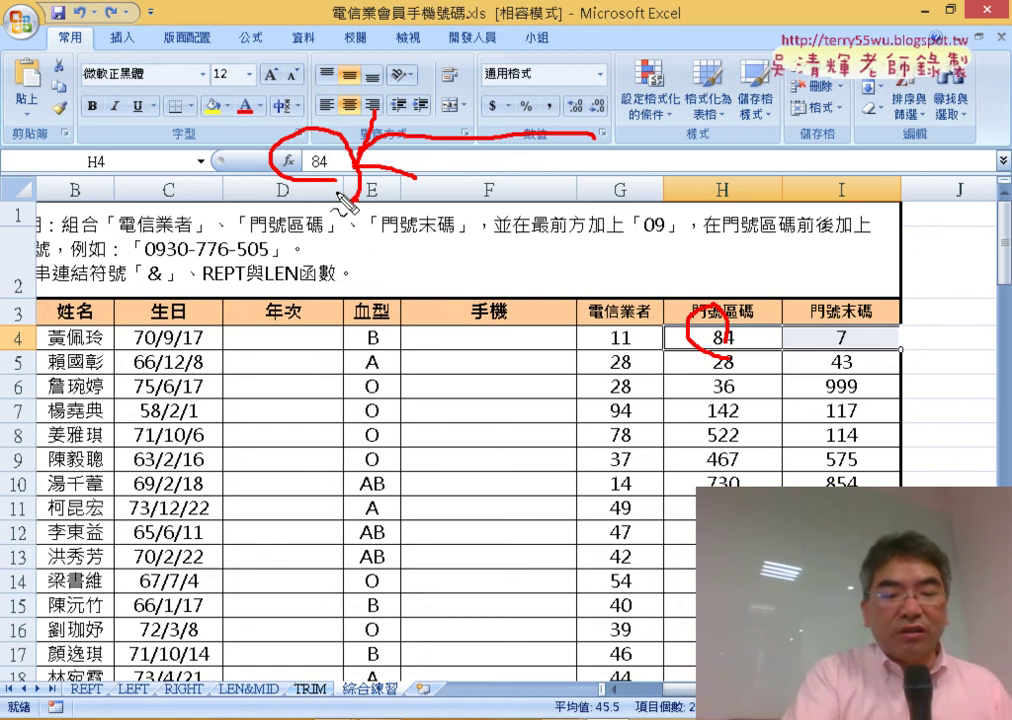
key(Escape)
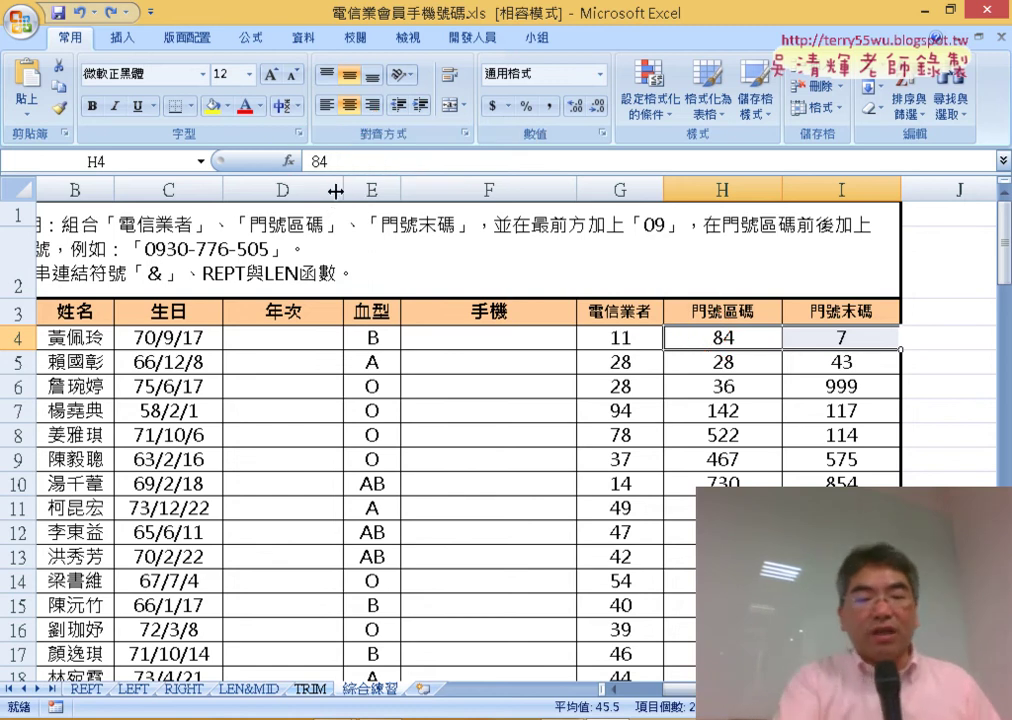
Redo the 000 format, then restore General format on H4:I4 showing 84 and 7
key(ctrl+y)
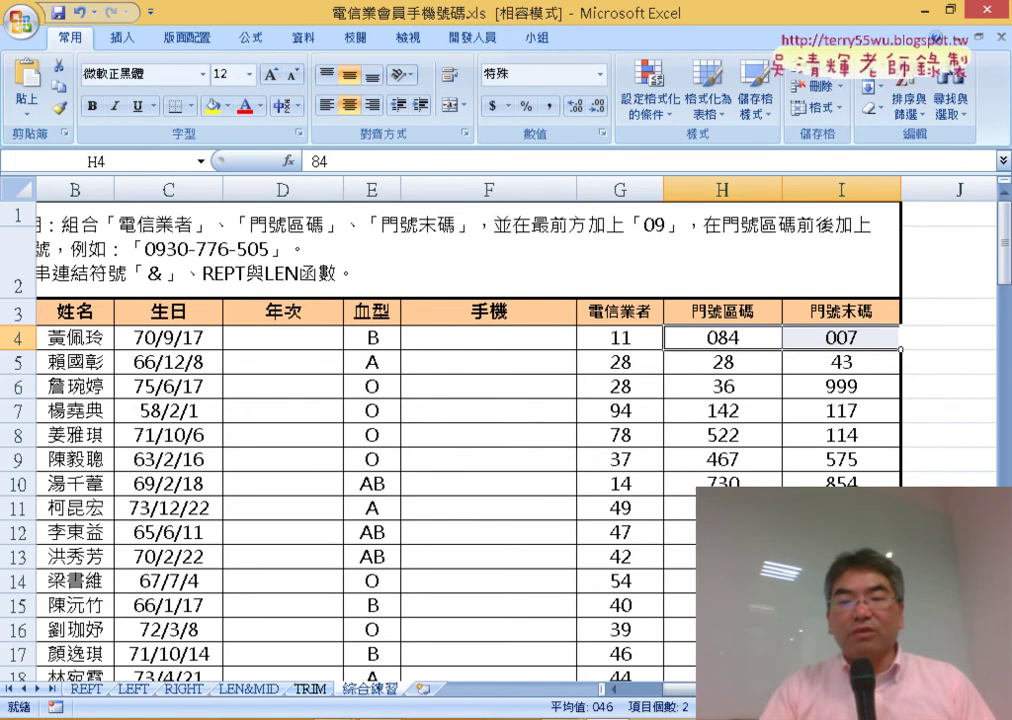
scroll(500, 450, right, 1)
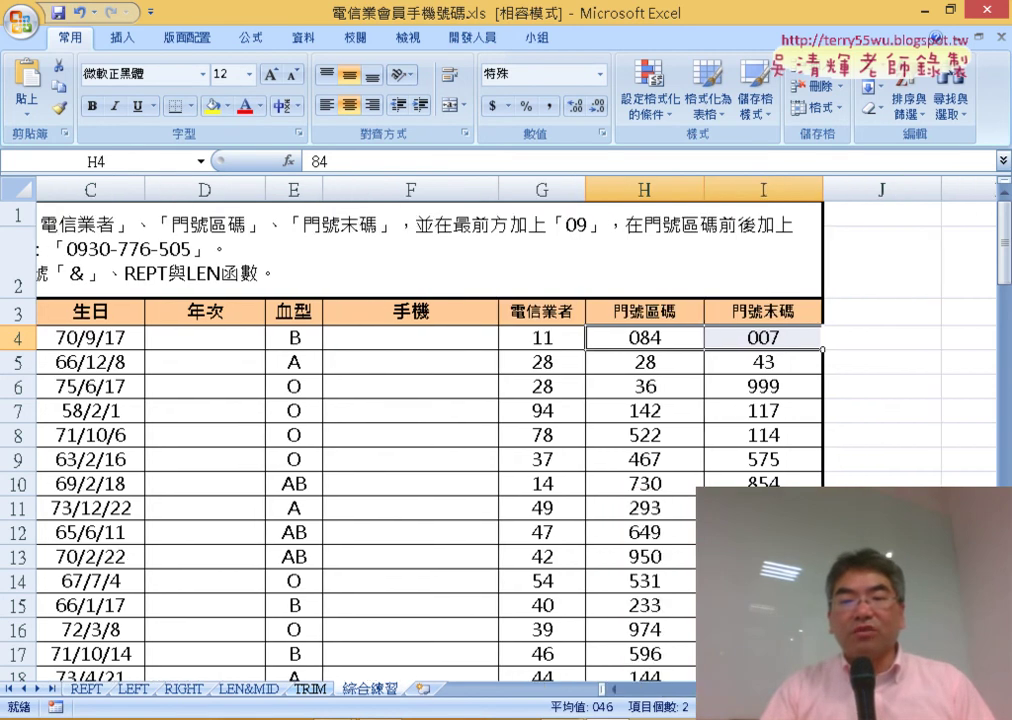
click(637, 340)
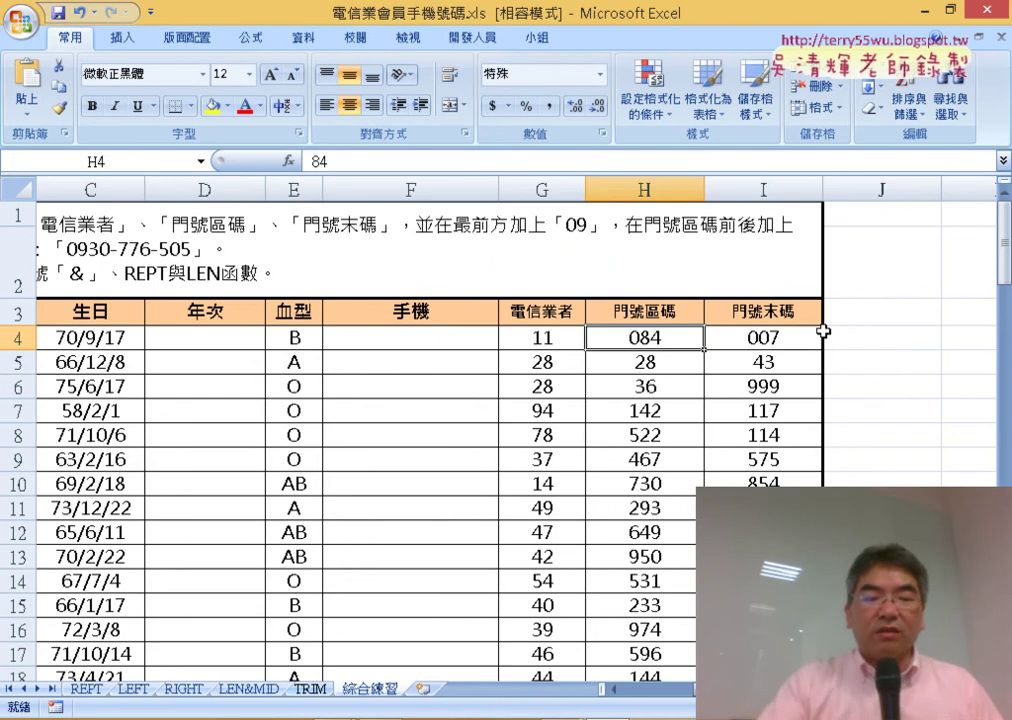
shift+click(818, 338)
key(ctrl+shift+grave)
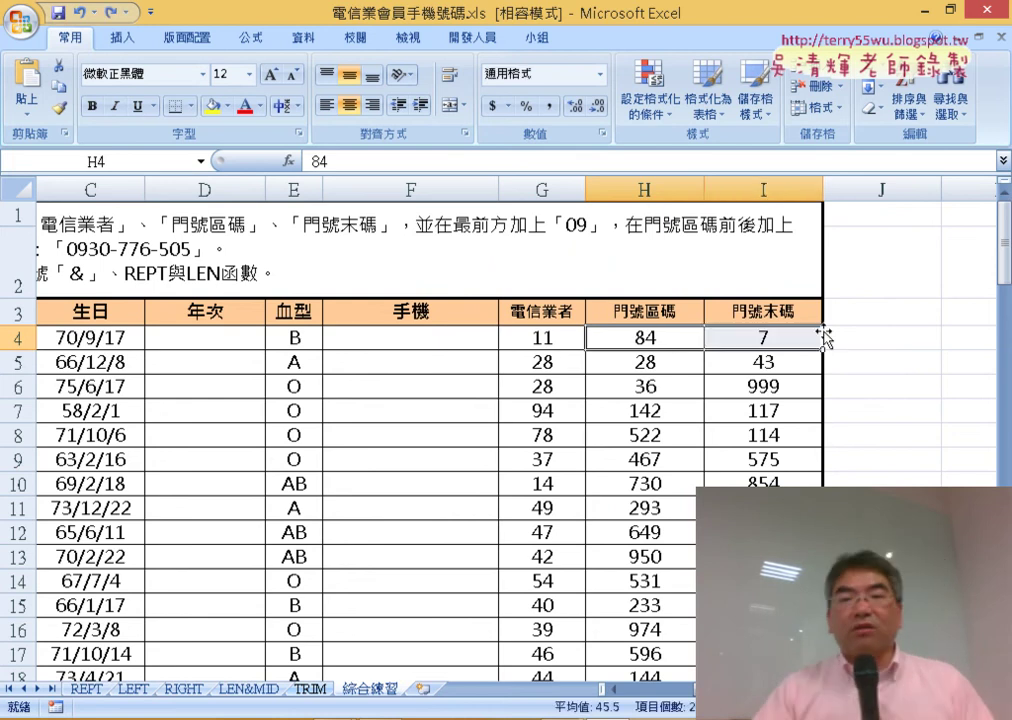
click(863, 345)
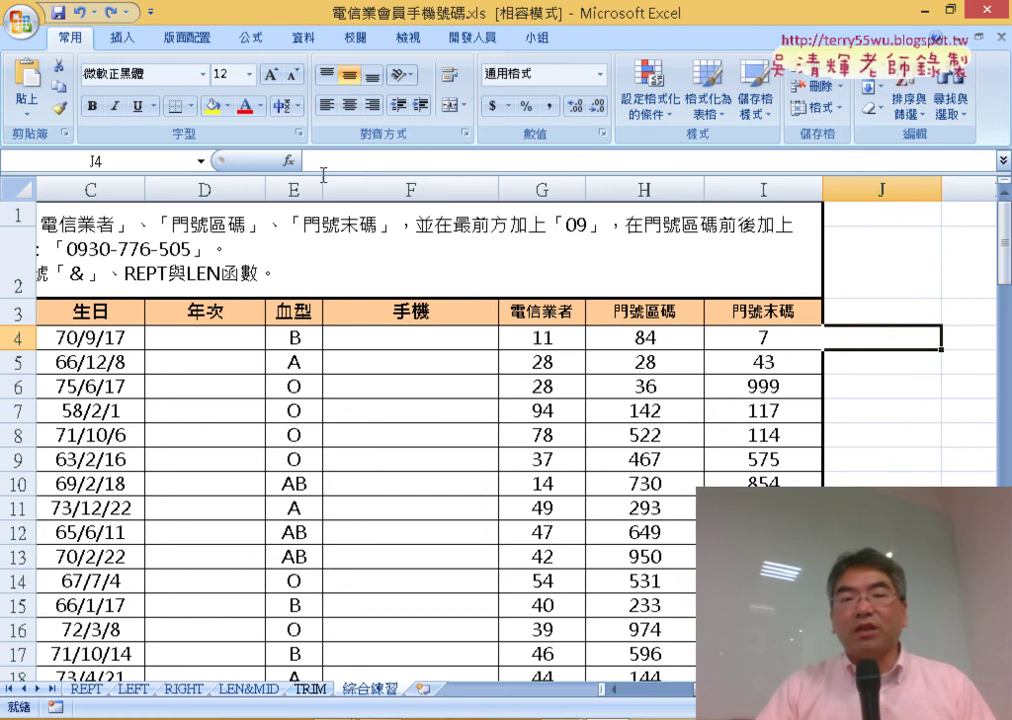
Insert the TEXT function from the 文字 category into cell J4
click(288, 160)
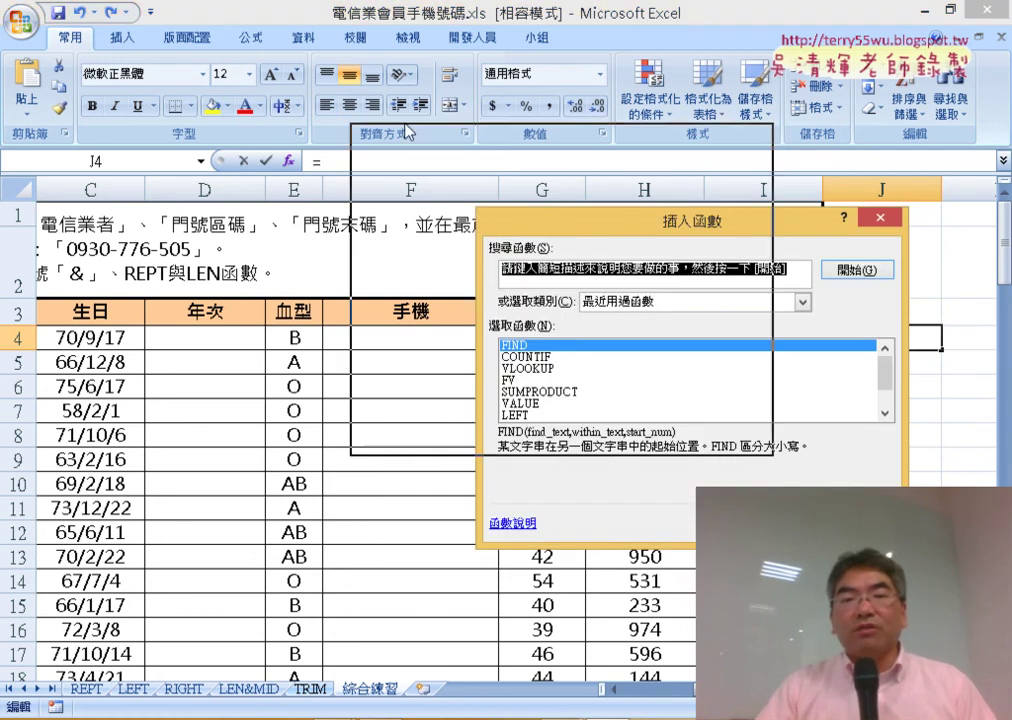
drag(560, 222, 330, 77)
click(429, 157)
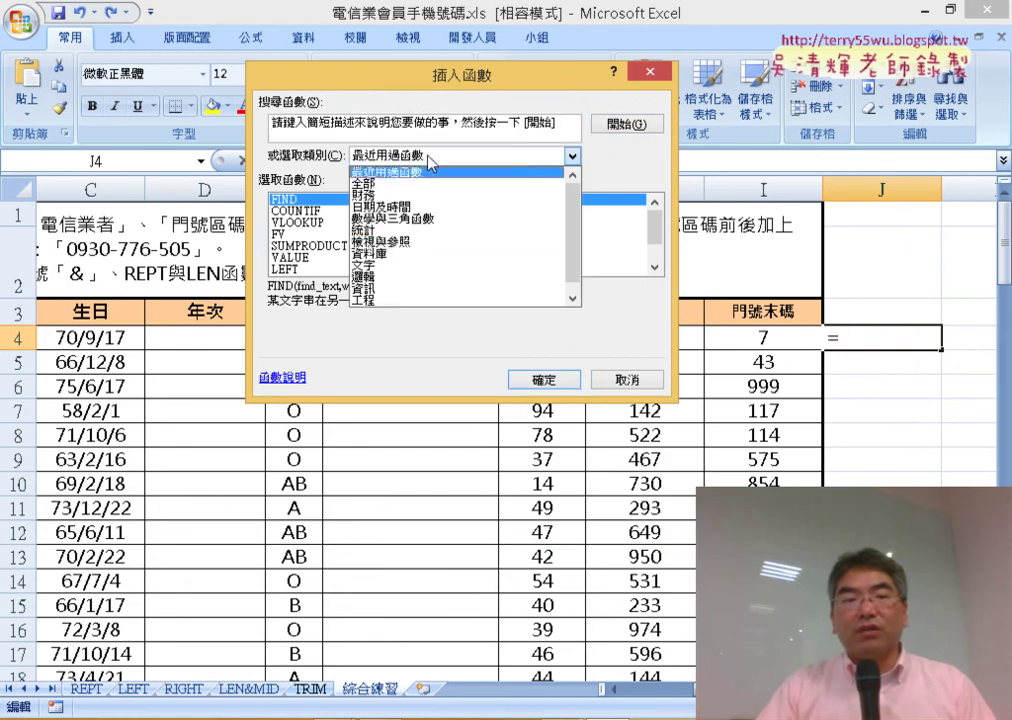
click(429, 266)
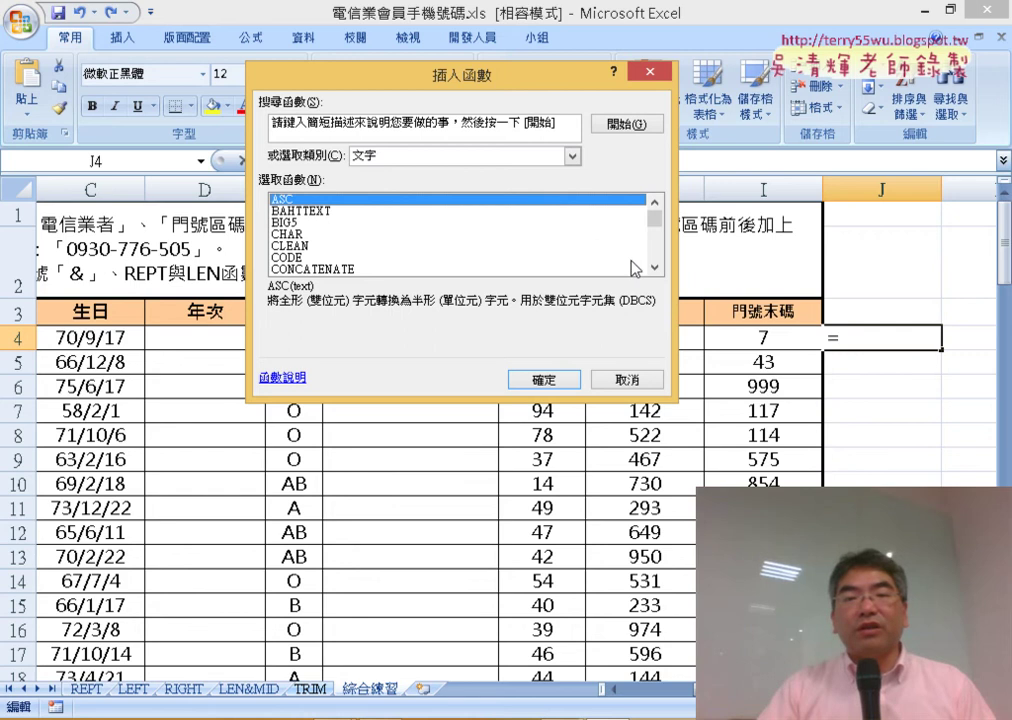
click(655, 267)
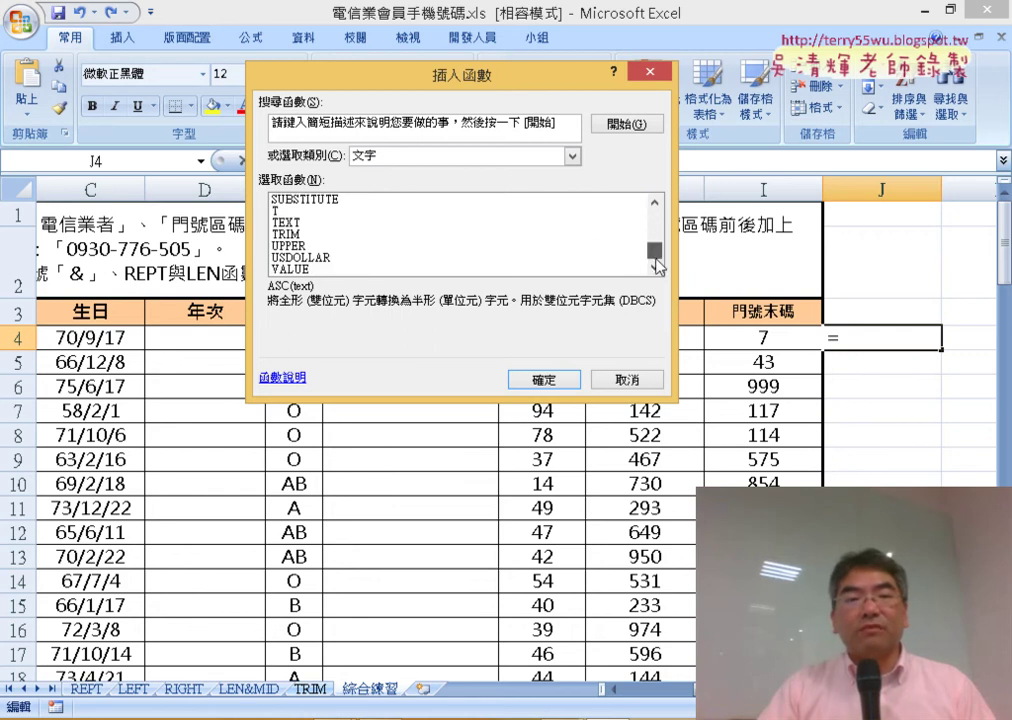
click(303, 224)
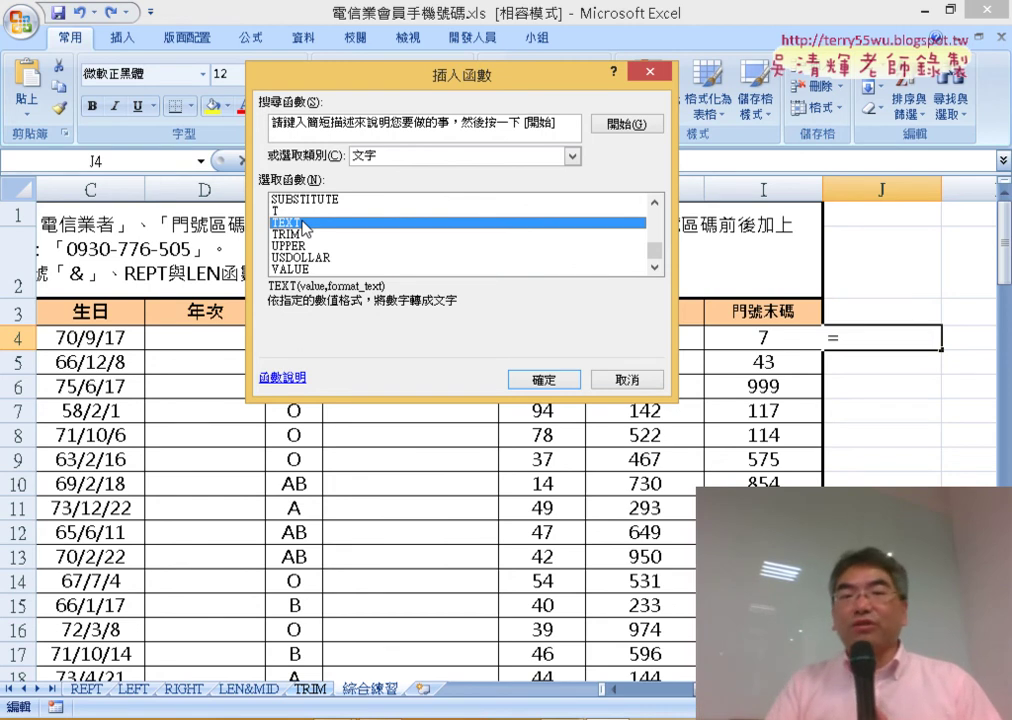
click(550, 386)
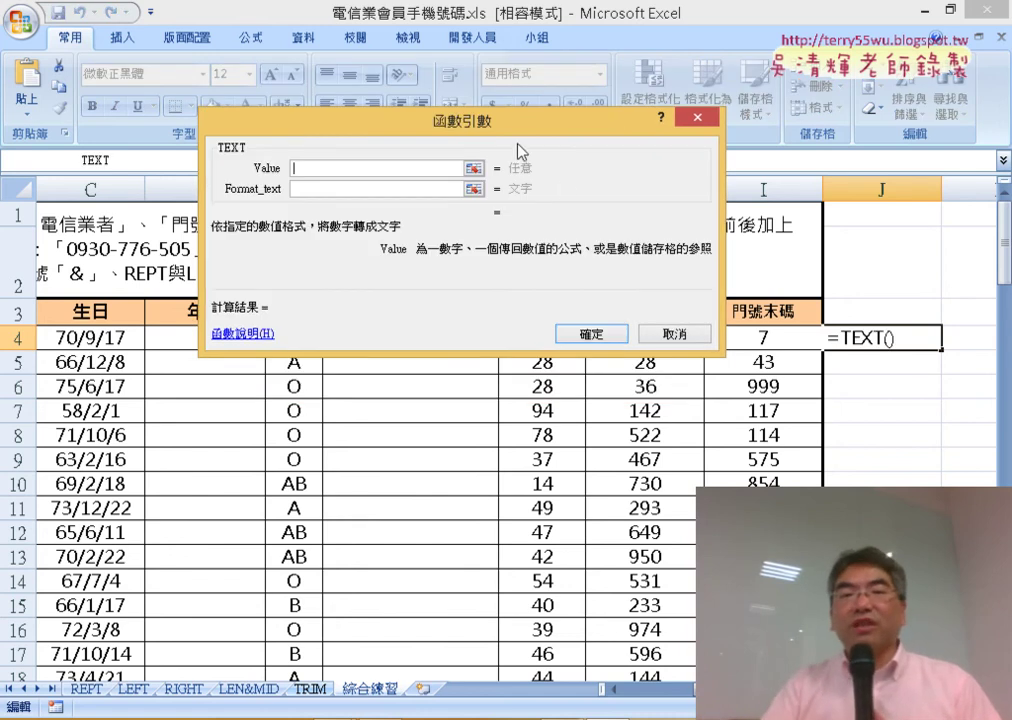
Set the TEXT function's Value to H4 and Format_text to "000"
drag(518, 150, 563, 420)
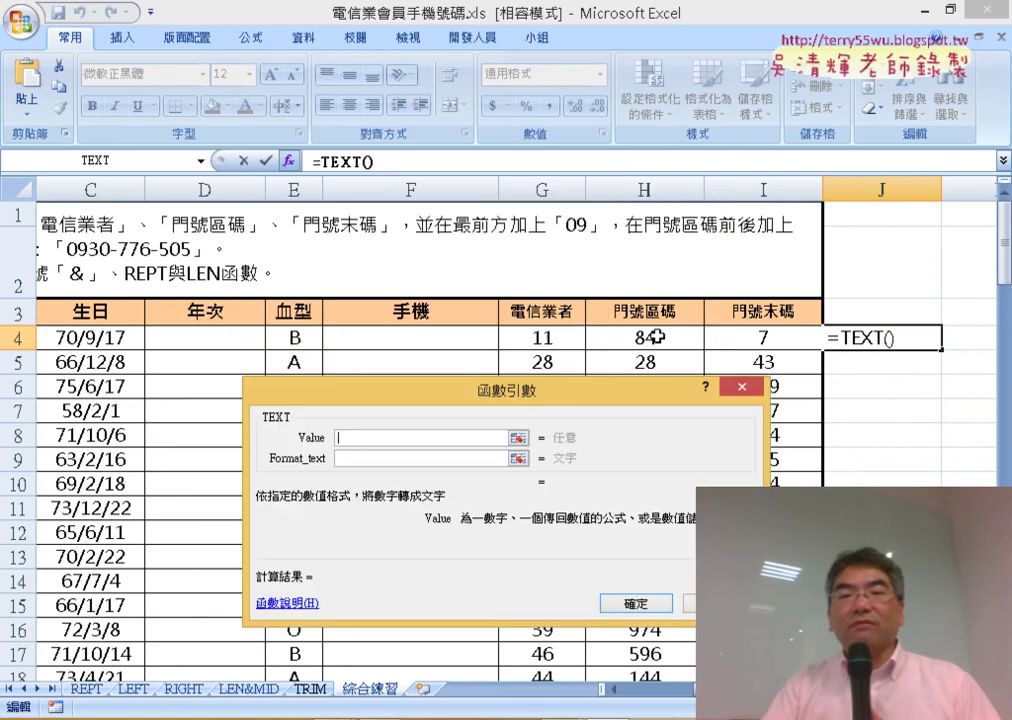
click(655, 337)
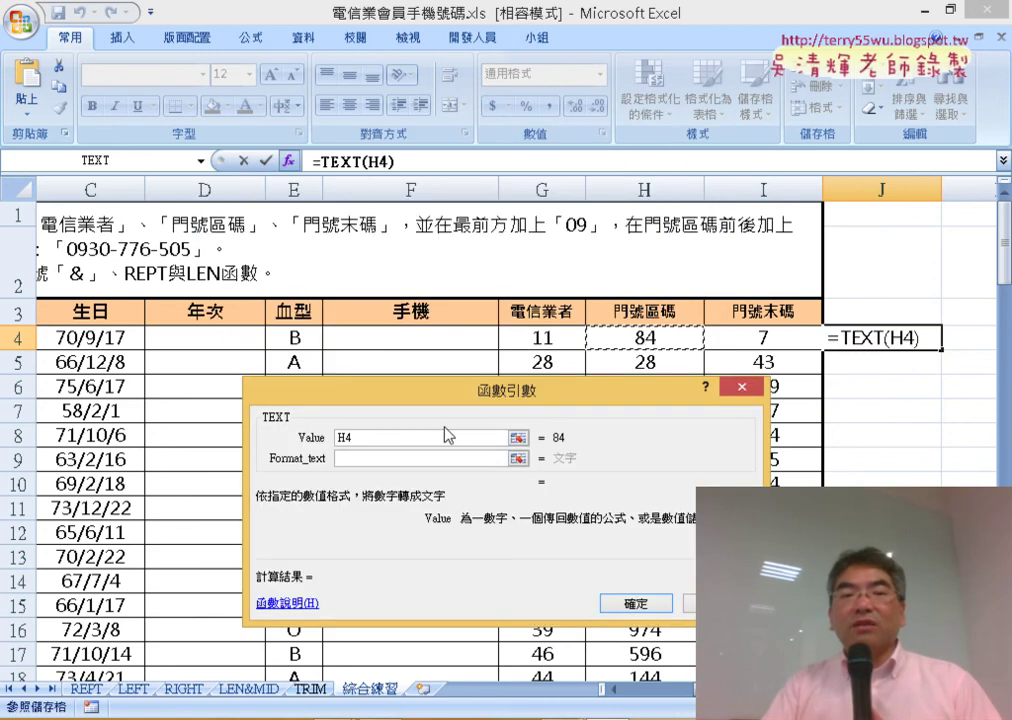
click(355, 459)
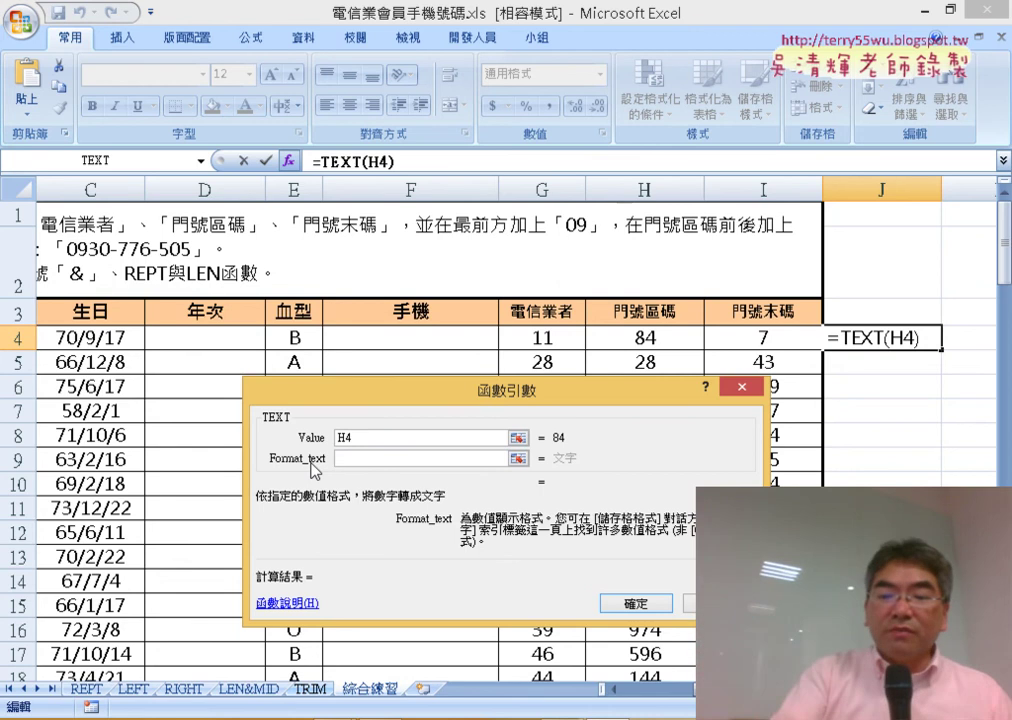
text(")
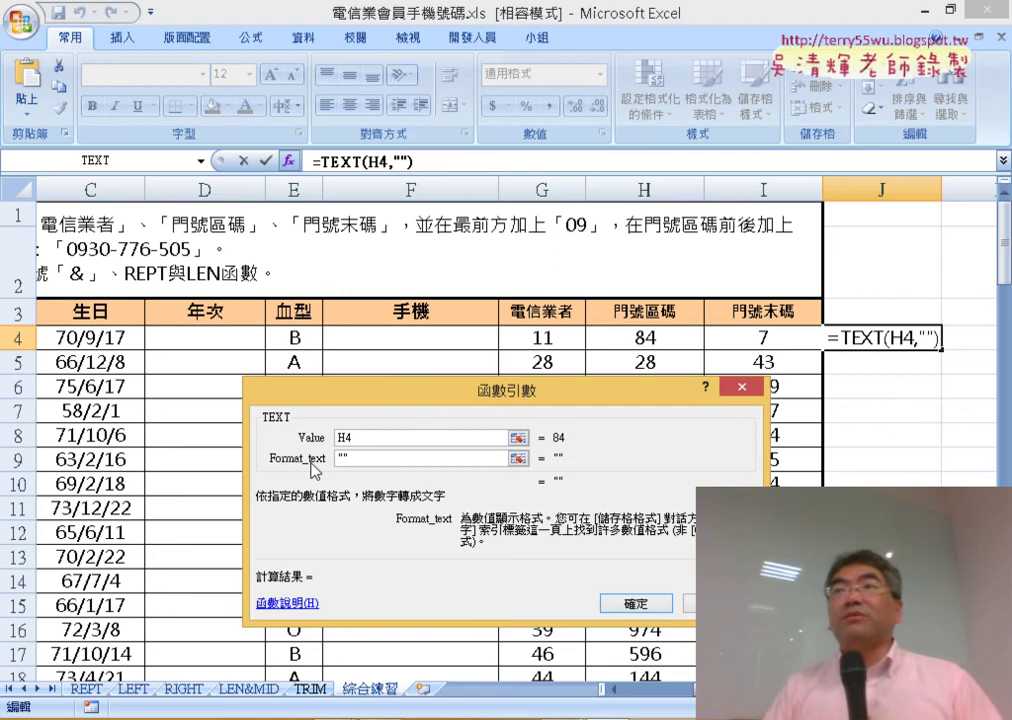
key(Left)
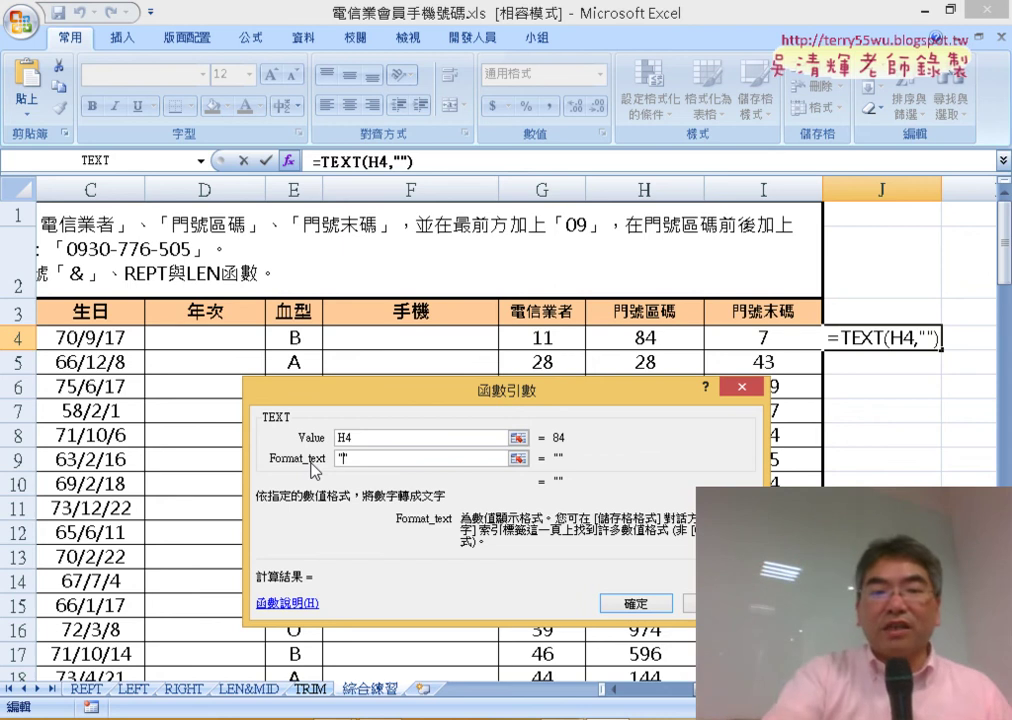
text(000)
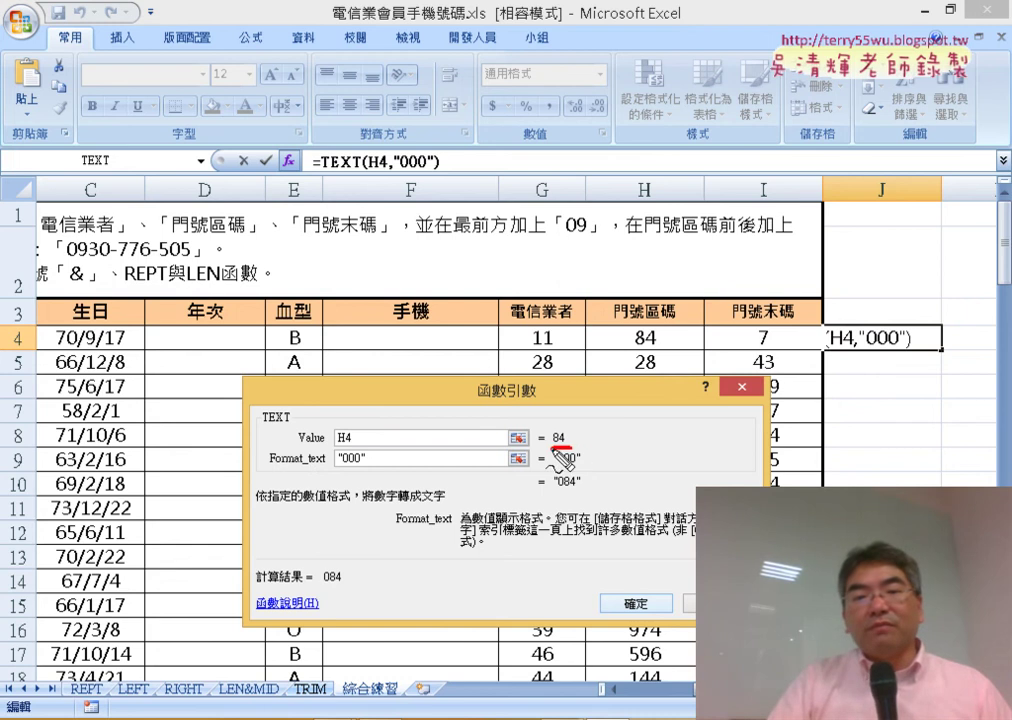
Annotate how 84 becomes 084, then confirm =TEXT(H4,"000") in J4
mouse_move(554, 467)
mouse_down()
mouse_move(581, 465)
mouse_move(580, 483)
mouse_up()
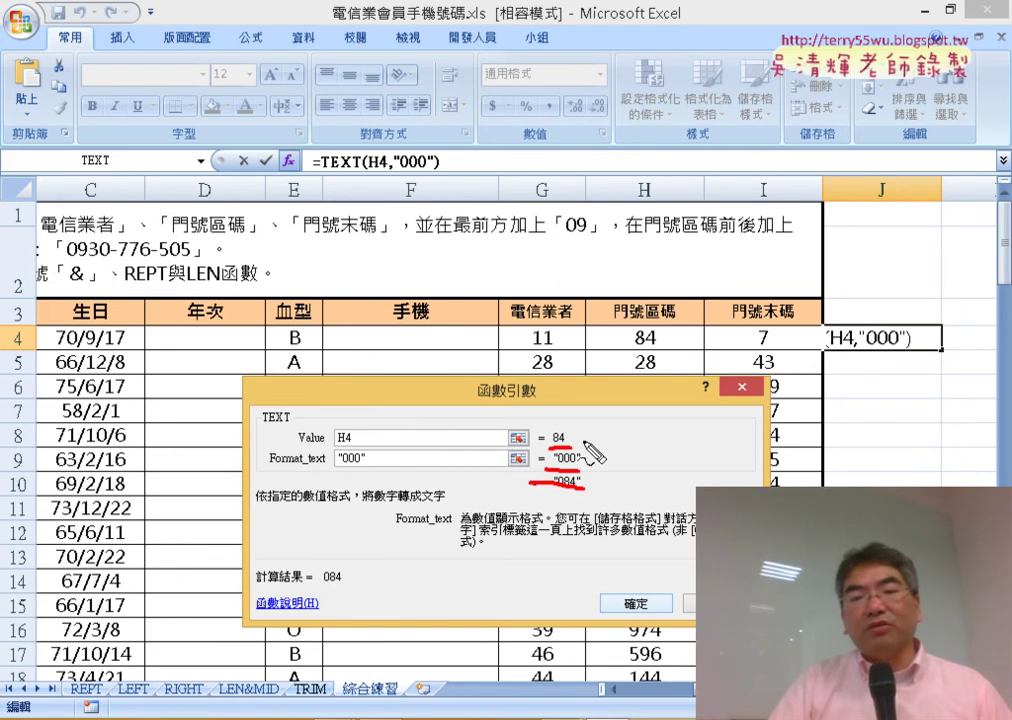
mouse_move(578, 432)
mouse_down()
mouse_move(603, 490)
mouse_move(585, 500)
mouse_up()
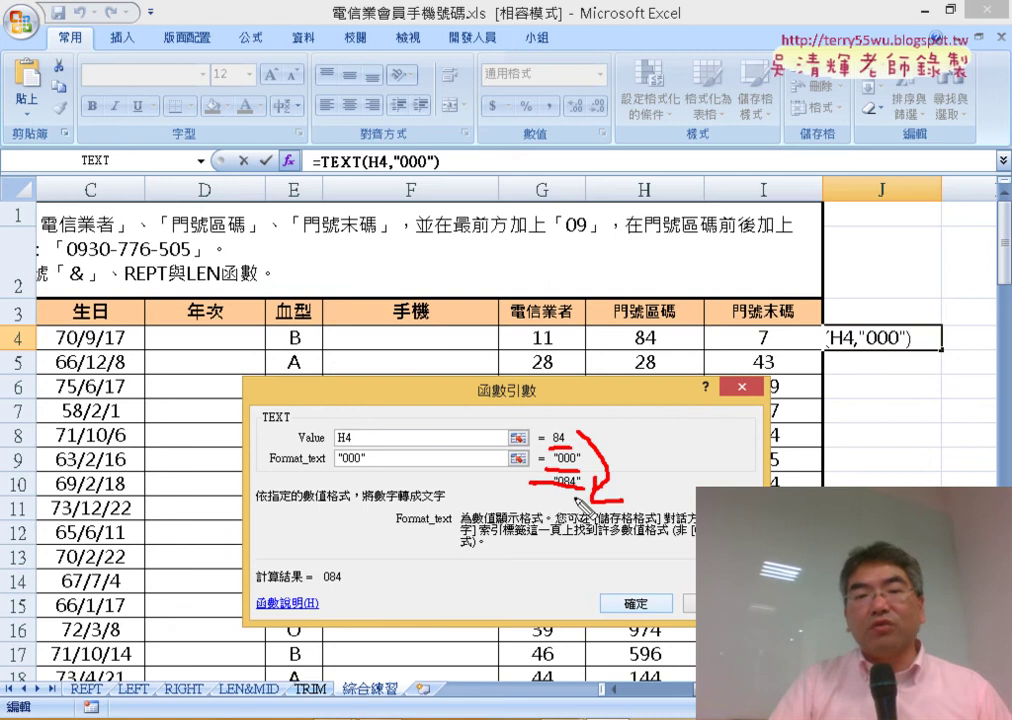
key(Escape)
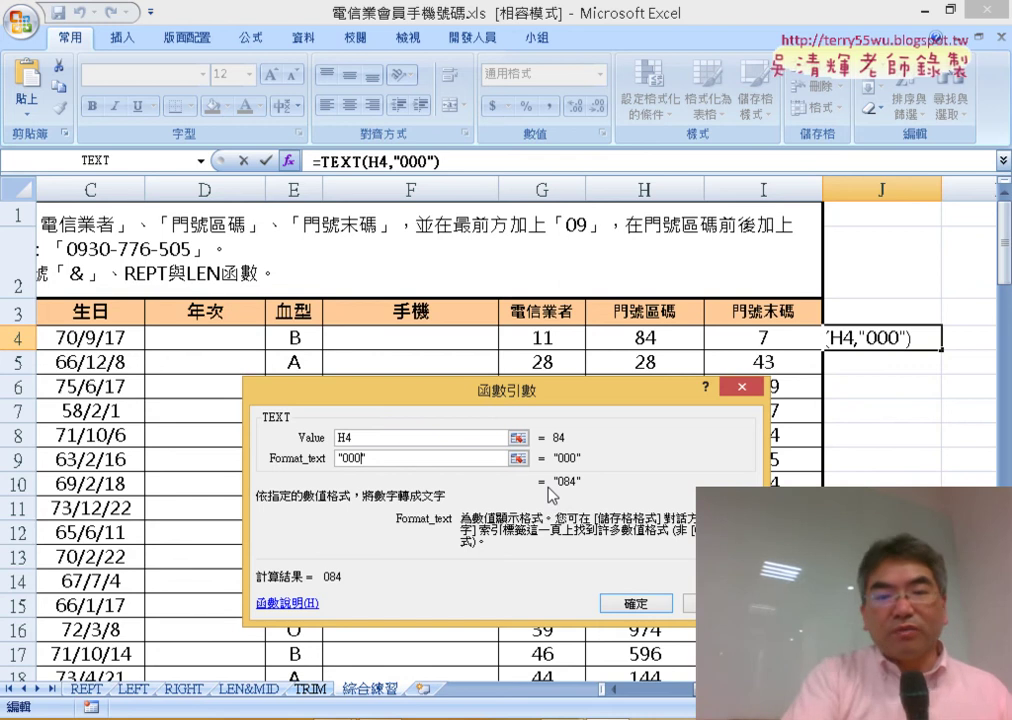
key(ctrl+2)
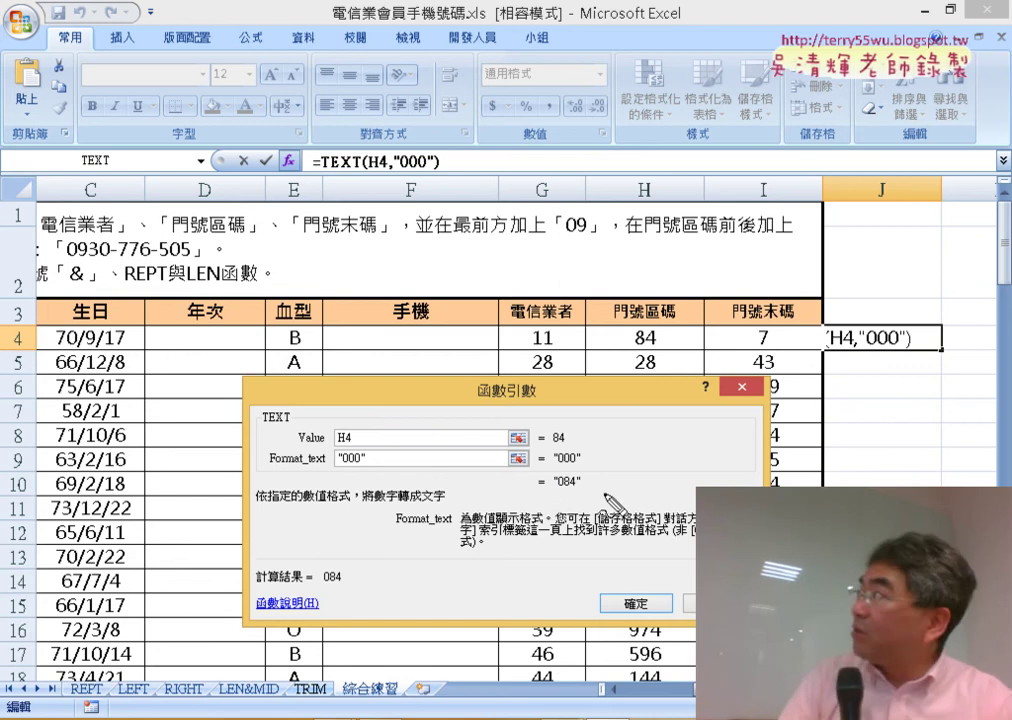
mouse_move(592, 495)
mouse_down()
mouse_move(545, 489)
mouse_move(579, 497)
mouse_up()
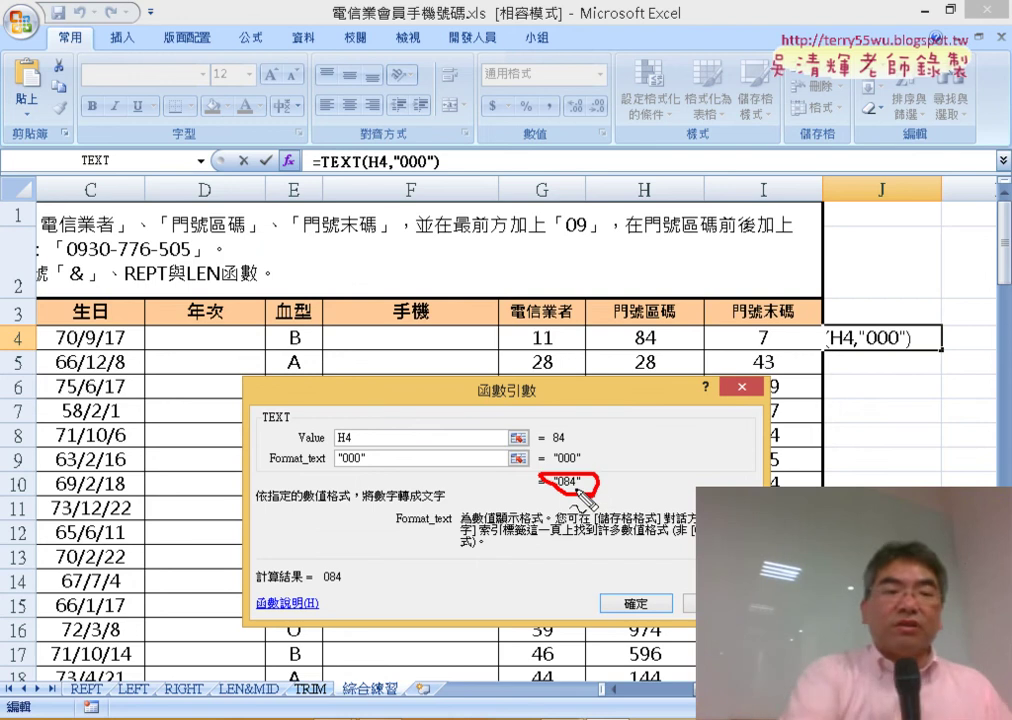
key(Escape)
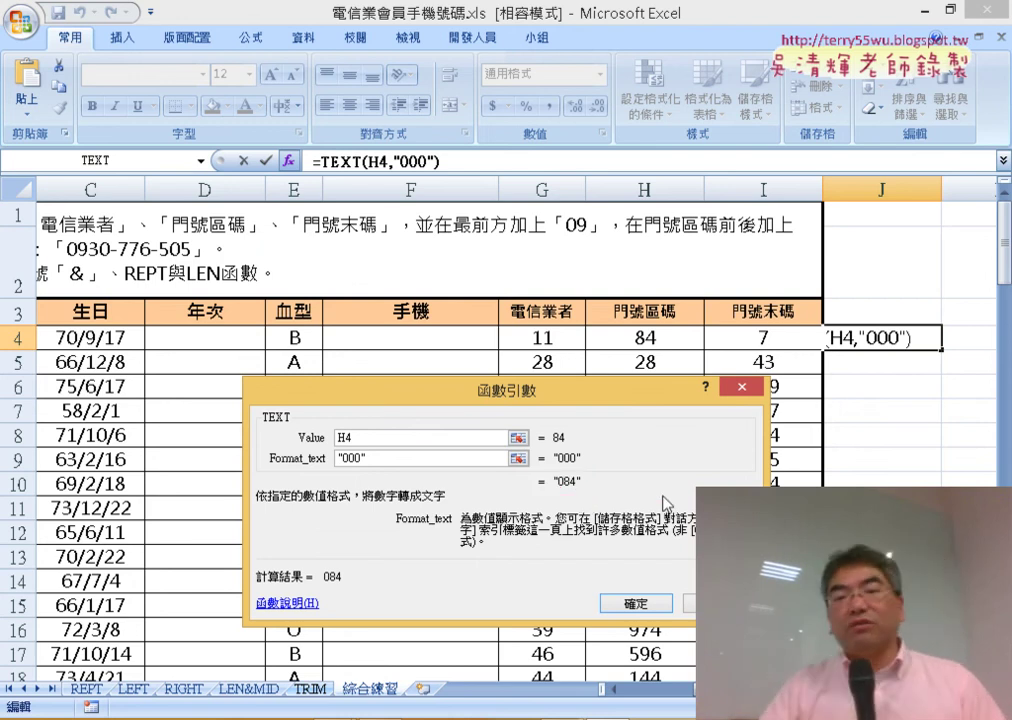
click(626, 605)
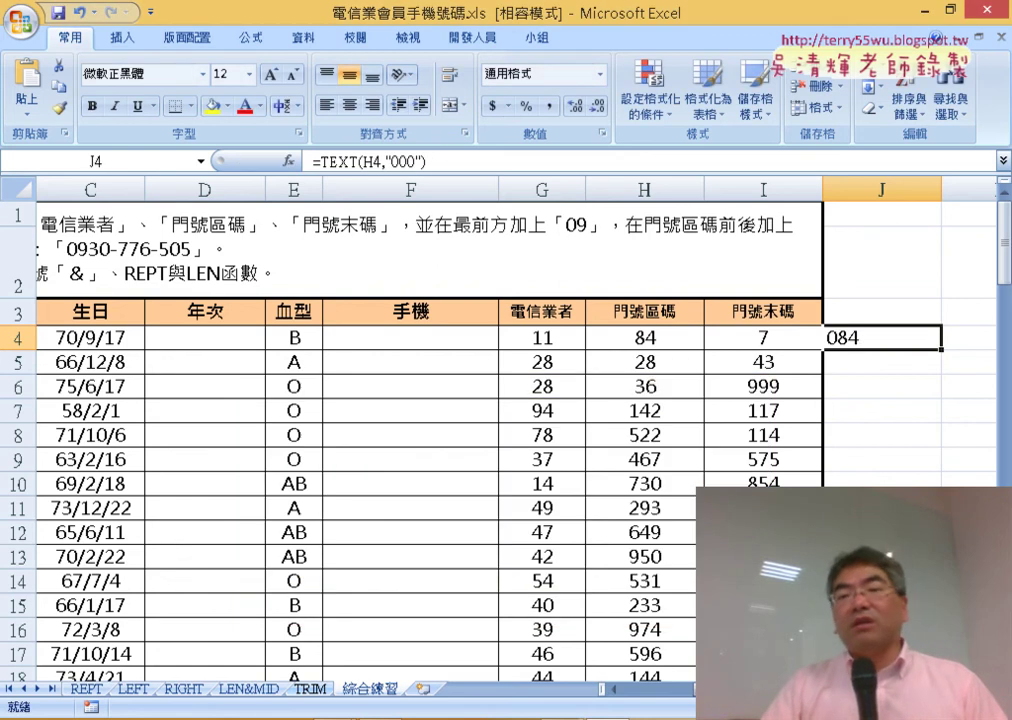
Begin F4's formula as ="09"&G4&"-"&
click(408, 337)
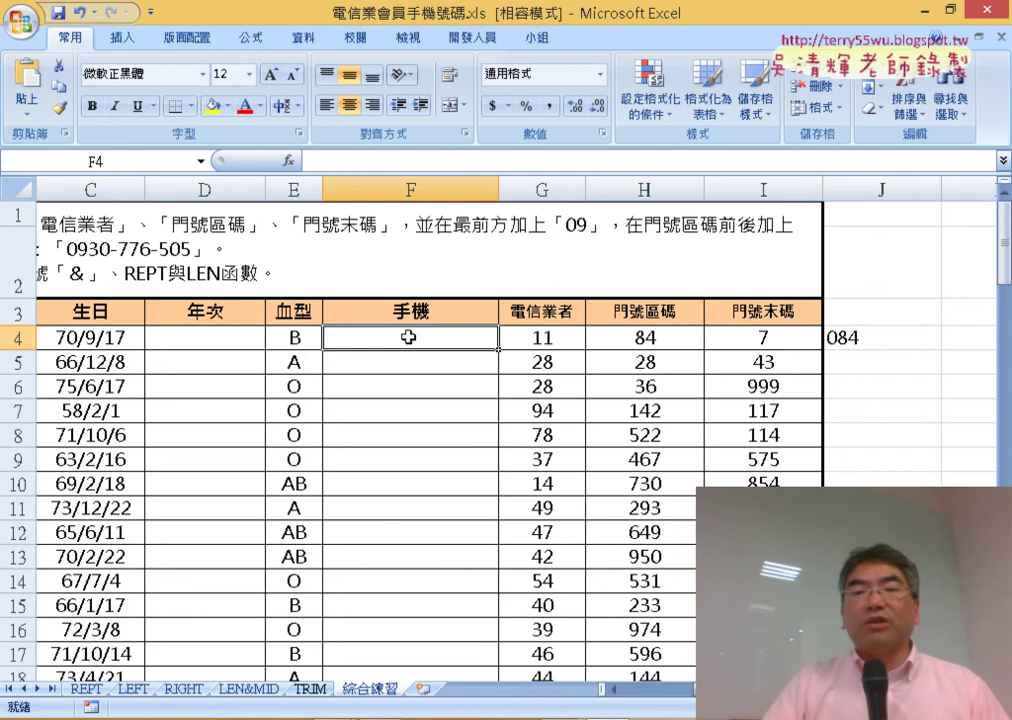
click(358, 157)
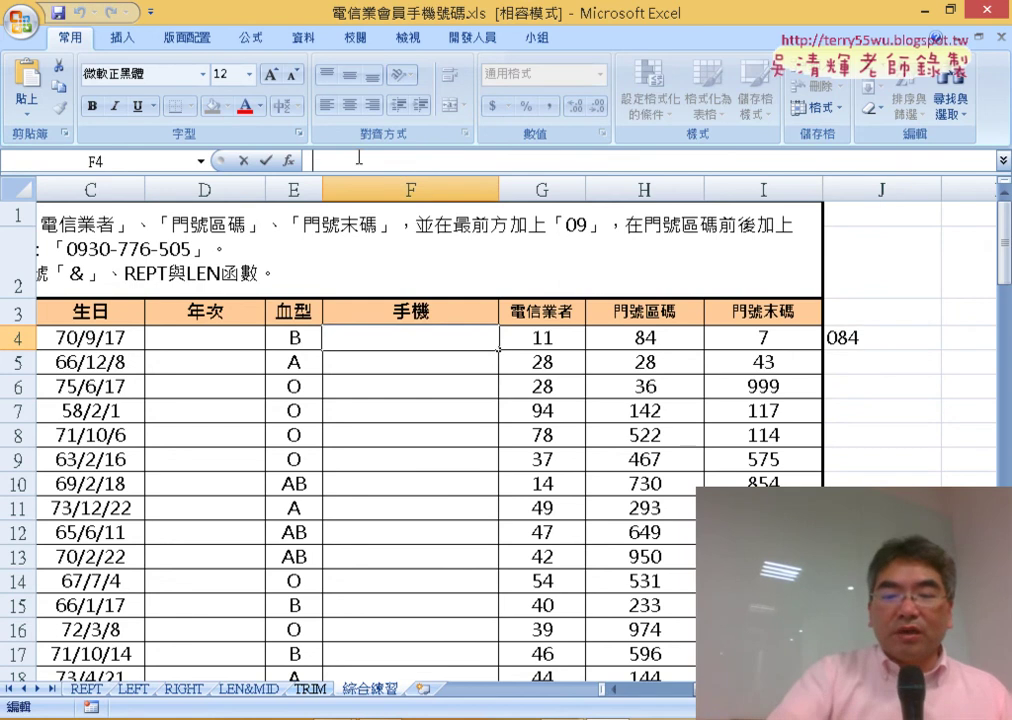
text(=)
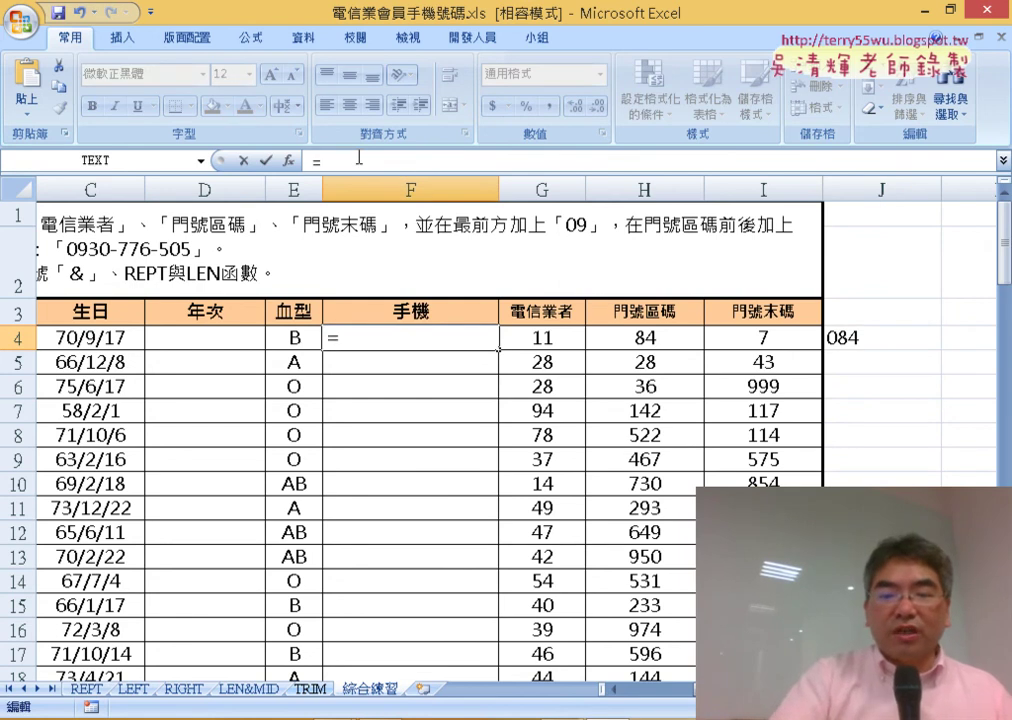
text("09)
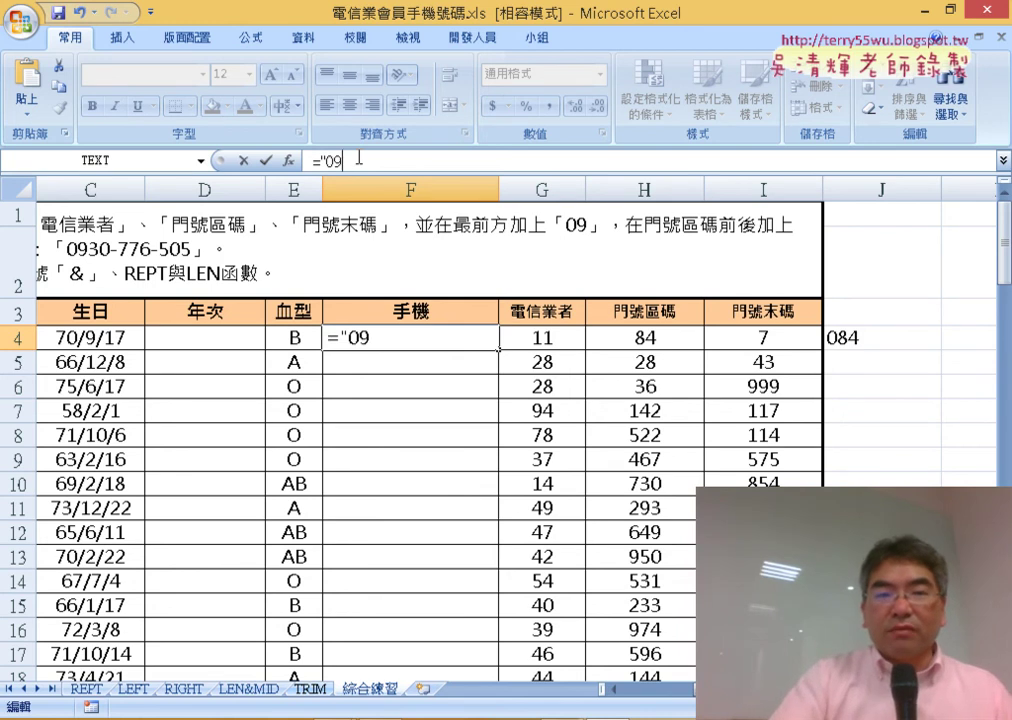
text("&)
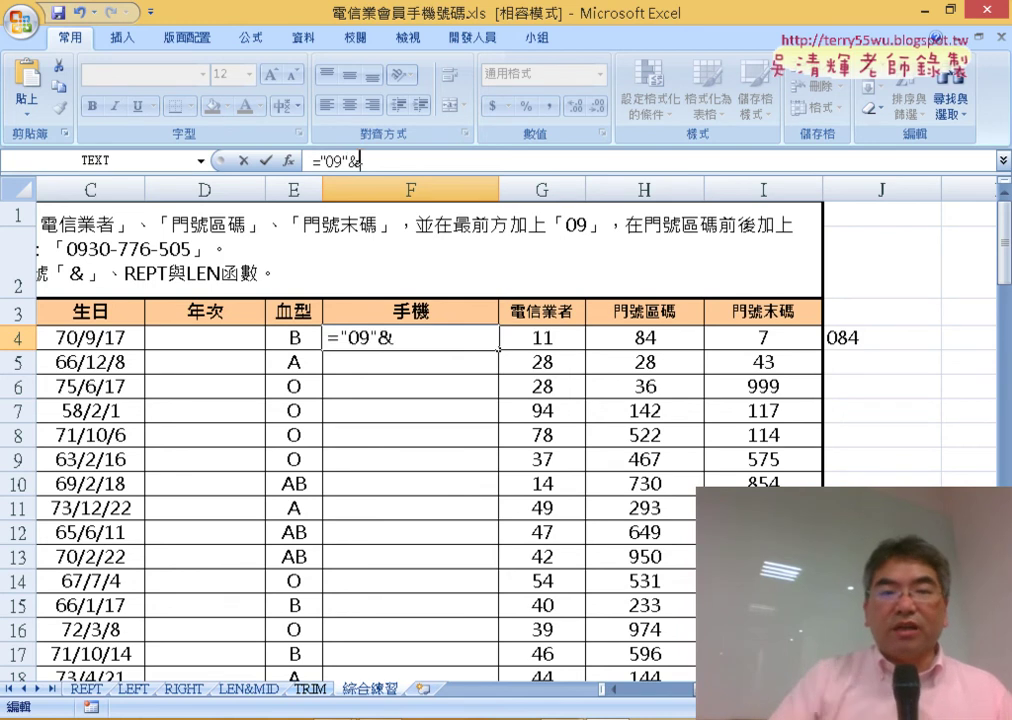
click(545, 339)
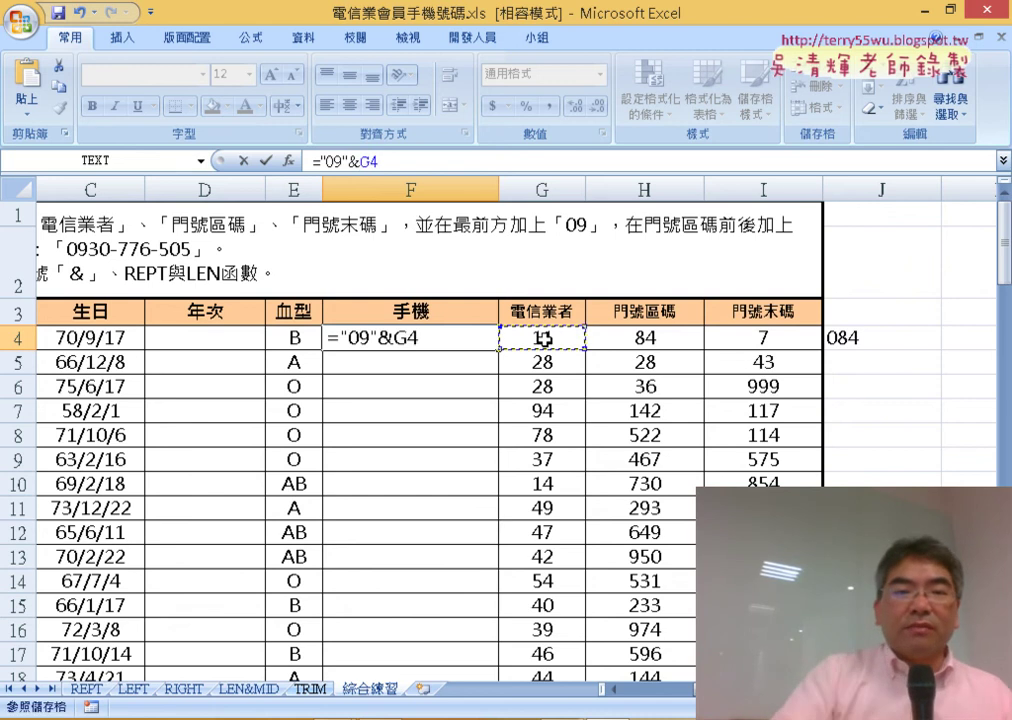
text(&")
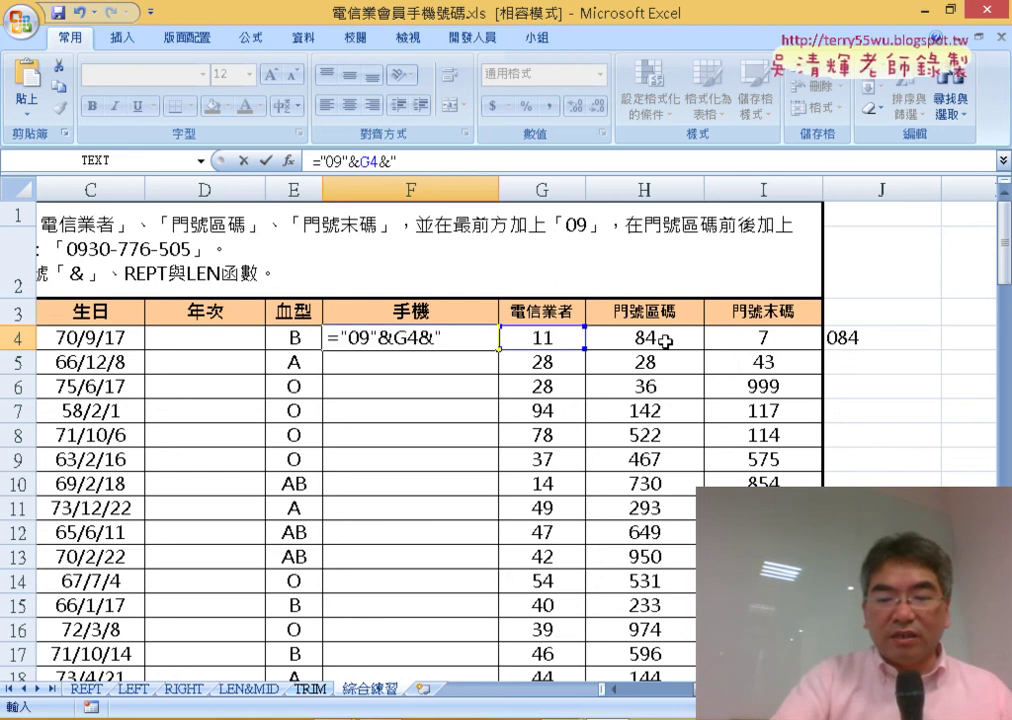
text(-)
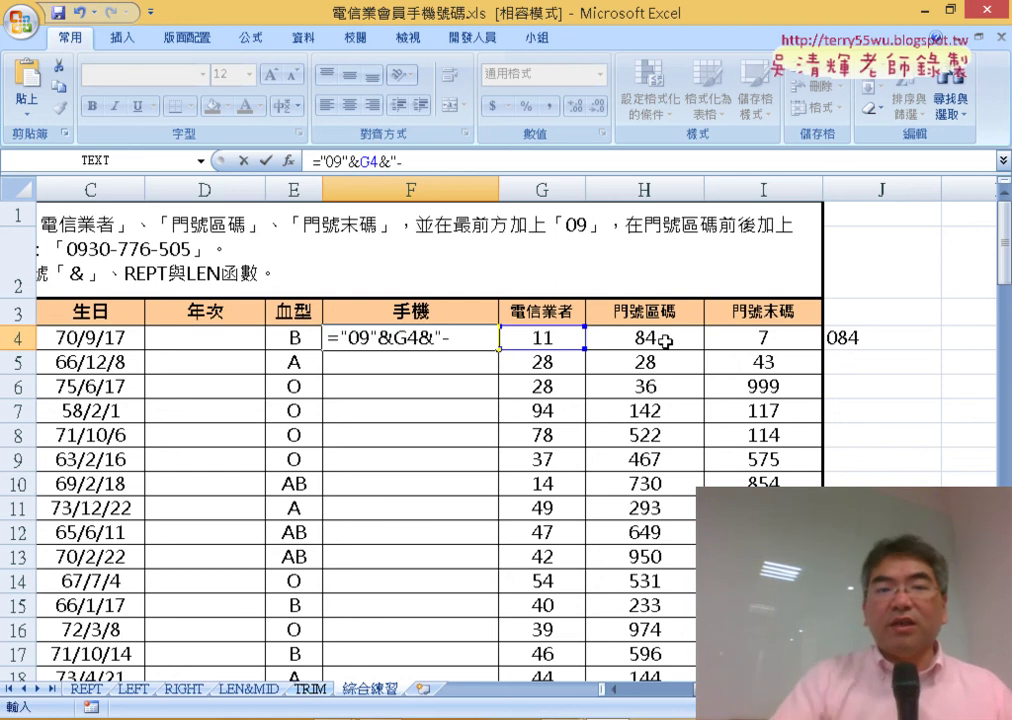
text(")
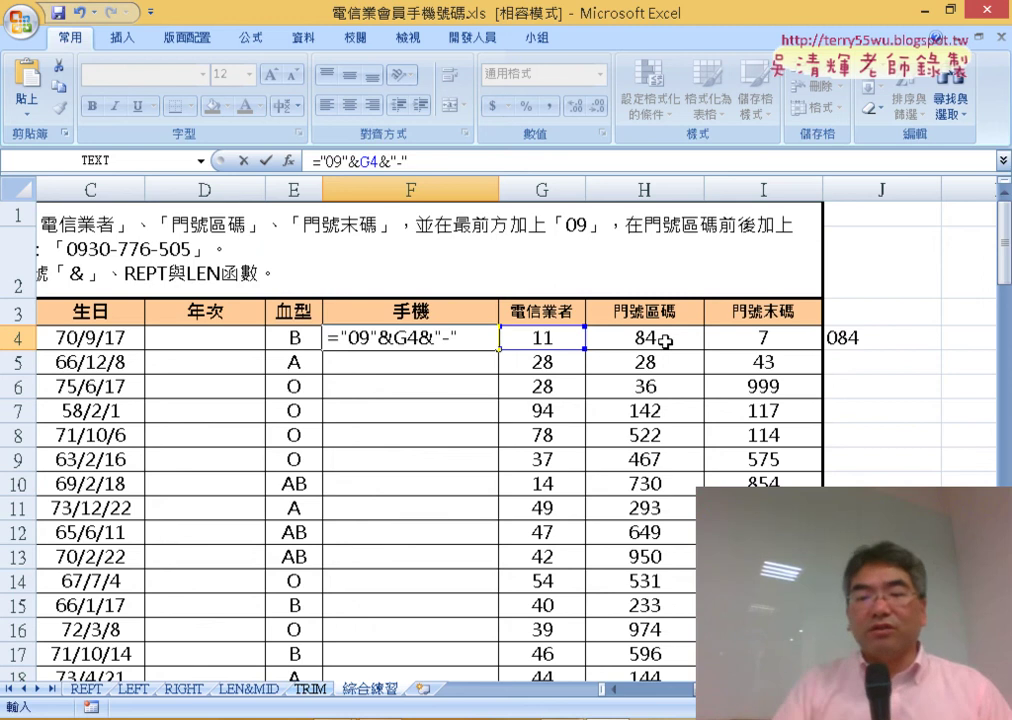
text(&)
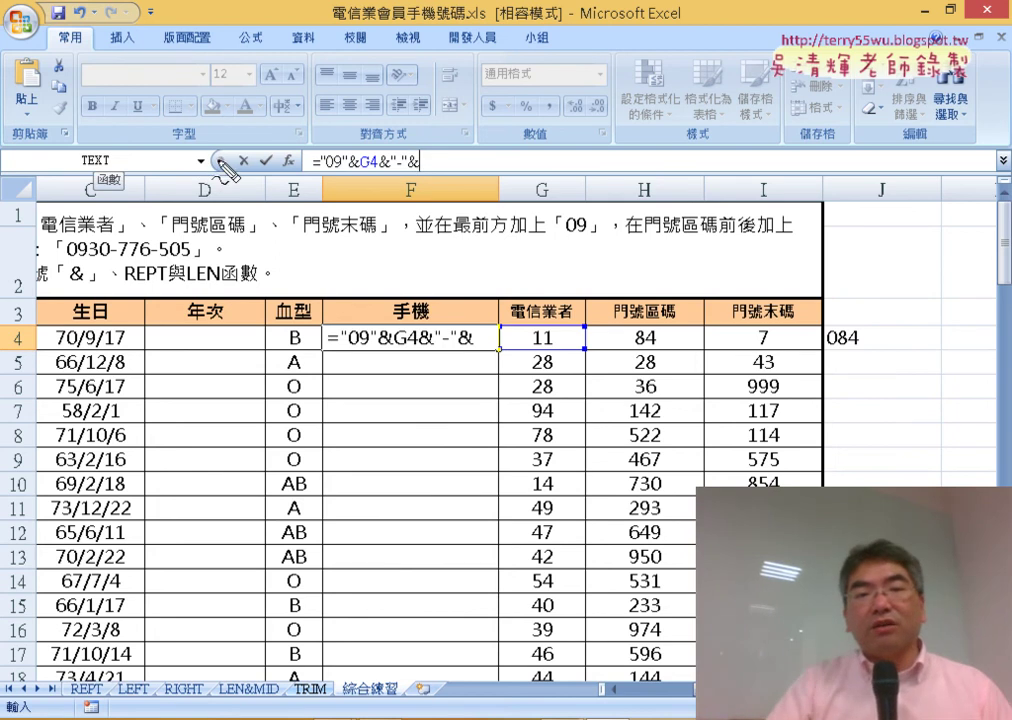
Annotate the formula, then add TEXT from the Name Box's recent-function list
drag(325, 184, 432, 186)
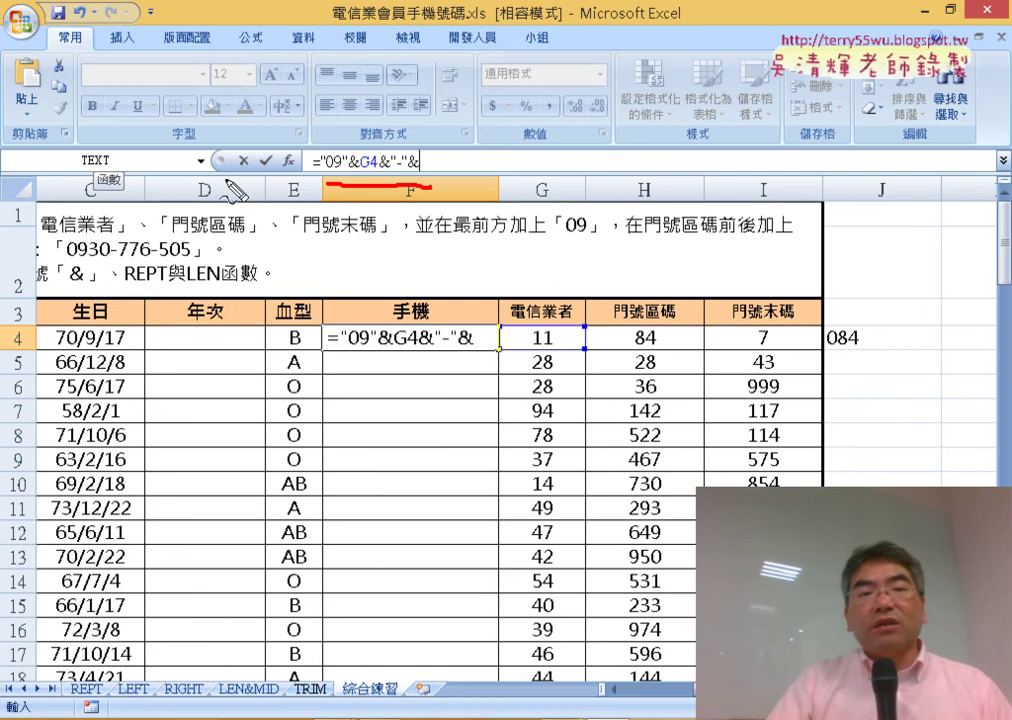
drag(110, 170, 90, 165)
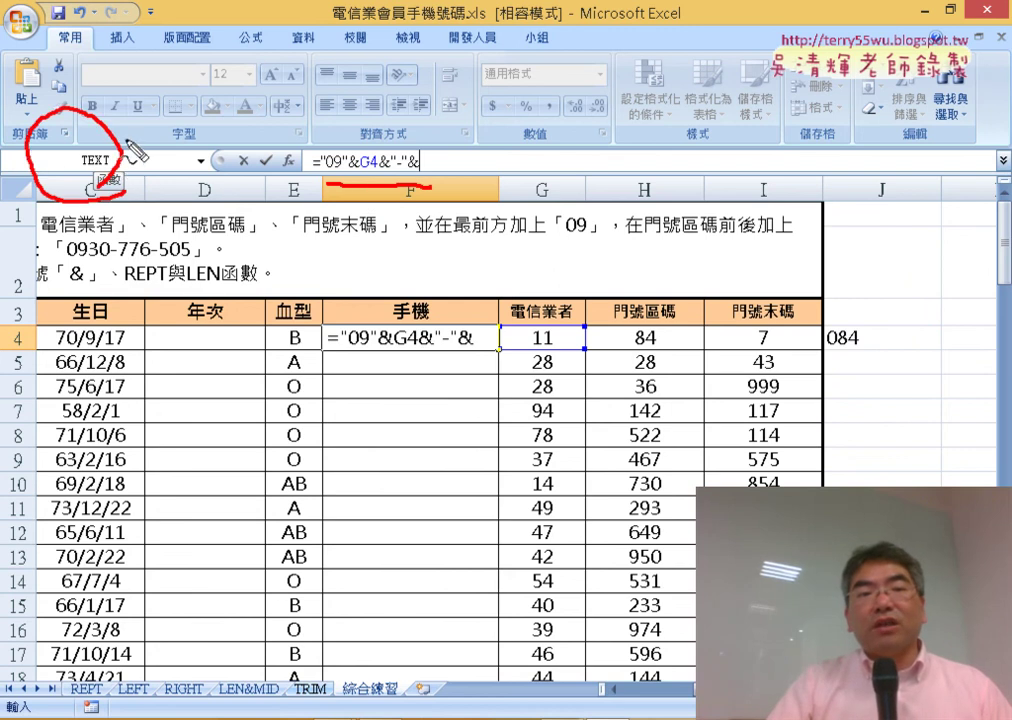
drag(205, 130, 185, 177)
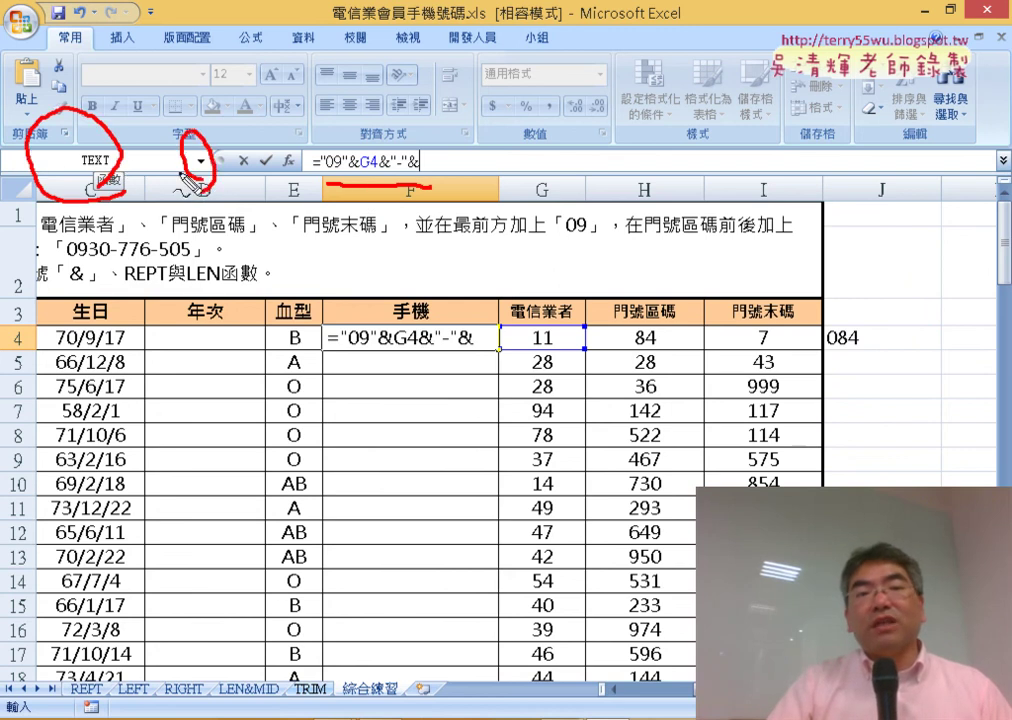
mouse_move(150, 115)
mouse_down()
mouse_move(445, 103)
mouse_move(505, 190)
mouse_up()
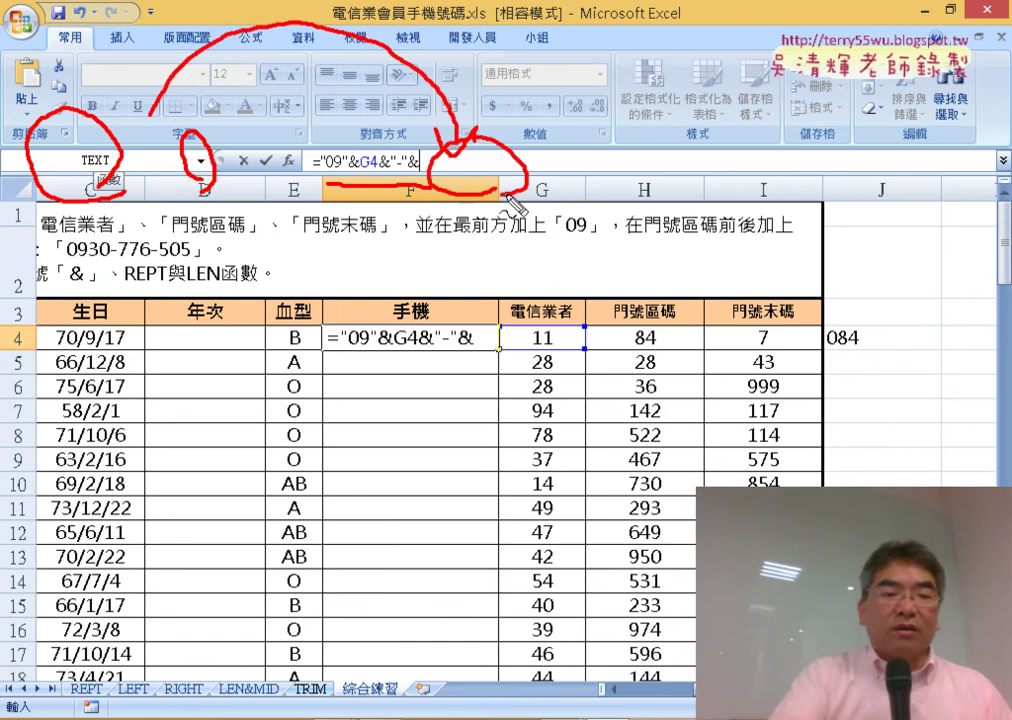
key(Escape)
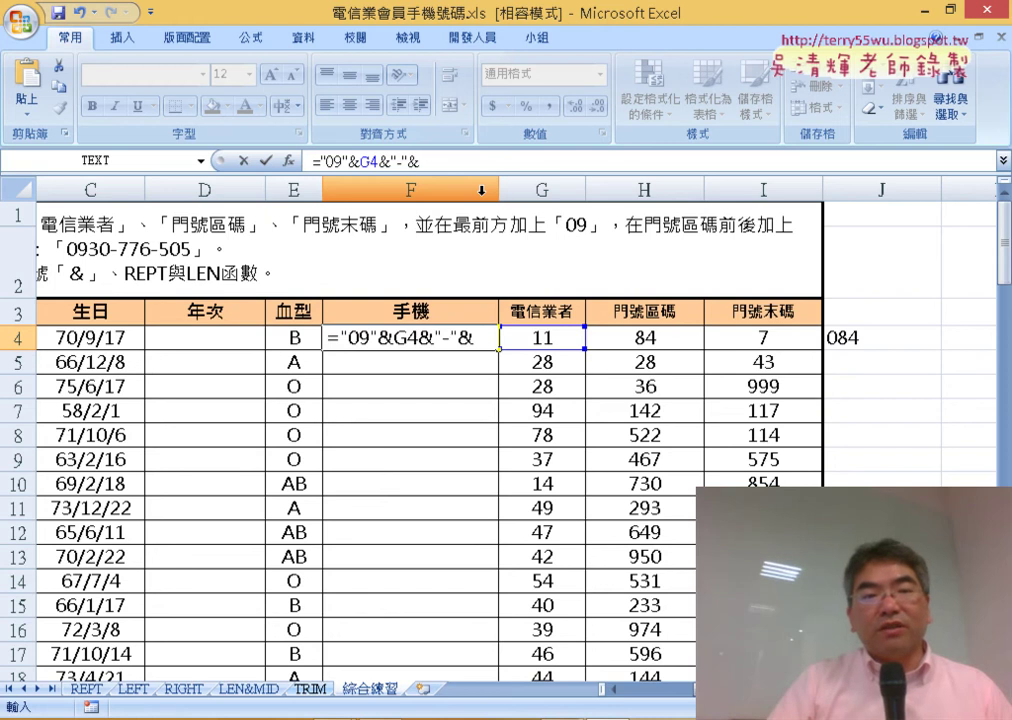
click(202, 162)
click(108, 184)
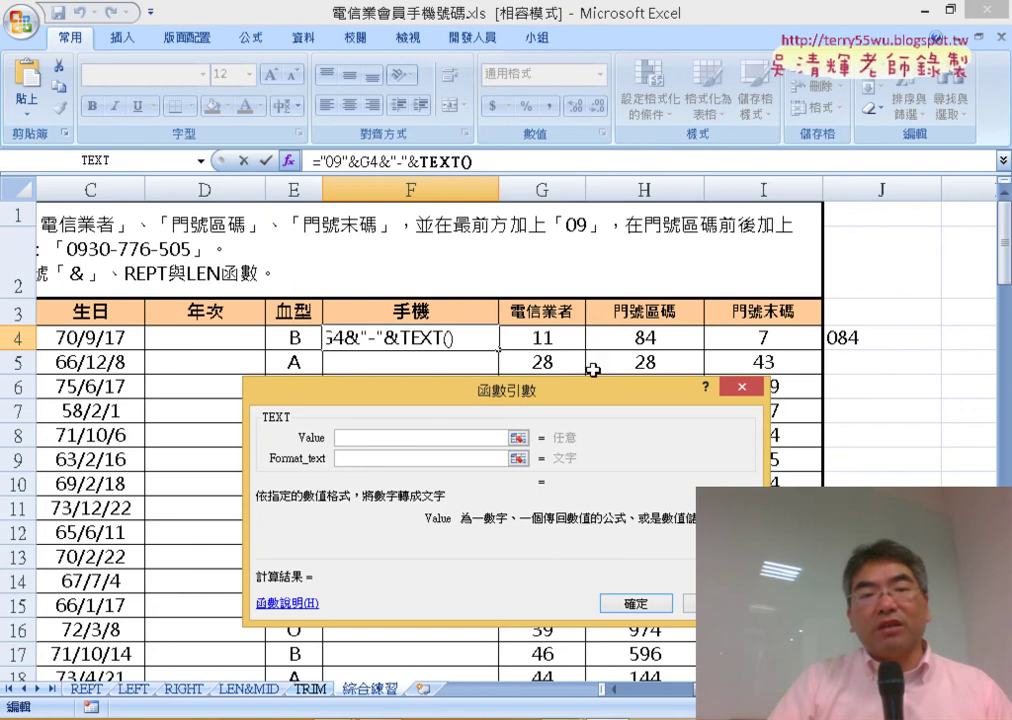
Complete TEXT(H4,"000") in F4's formula so it displays 0911-084
click(663, 338)
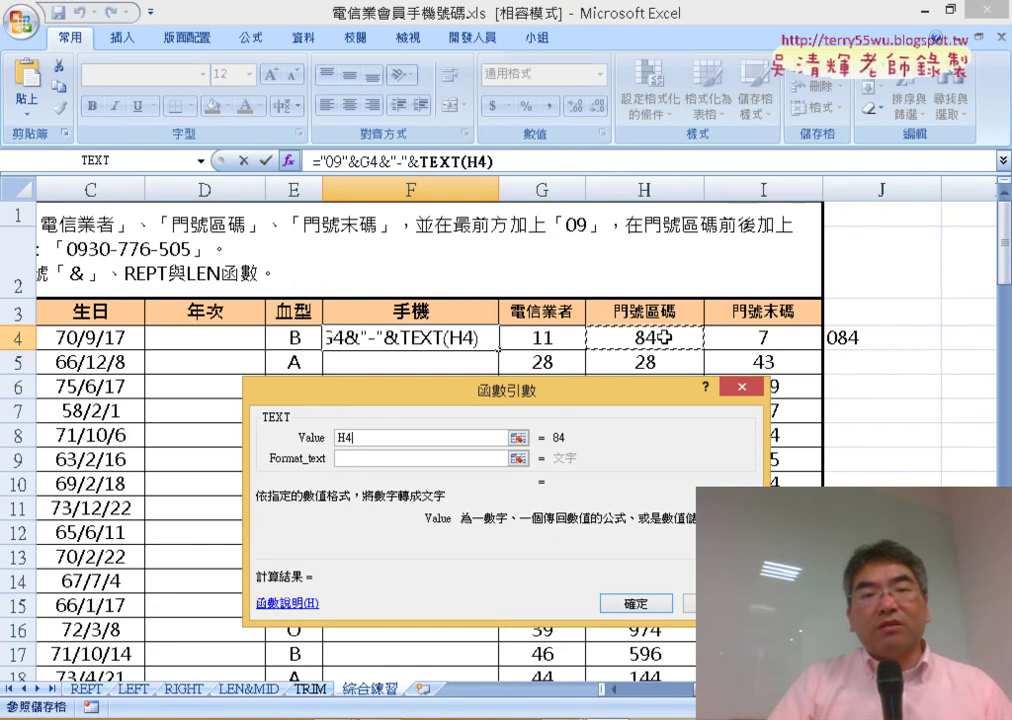
click(395, 463)
text("")
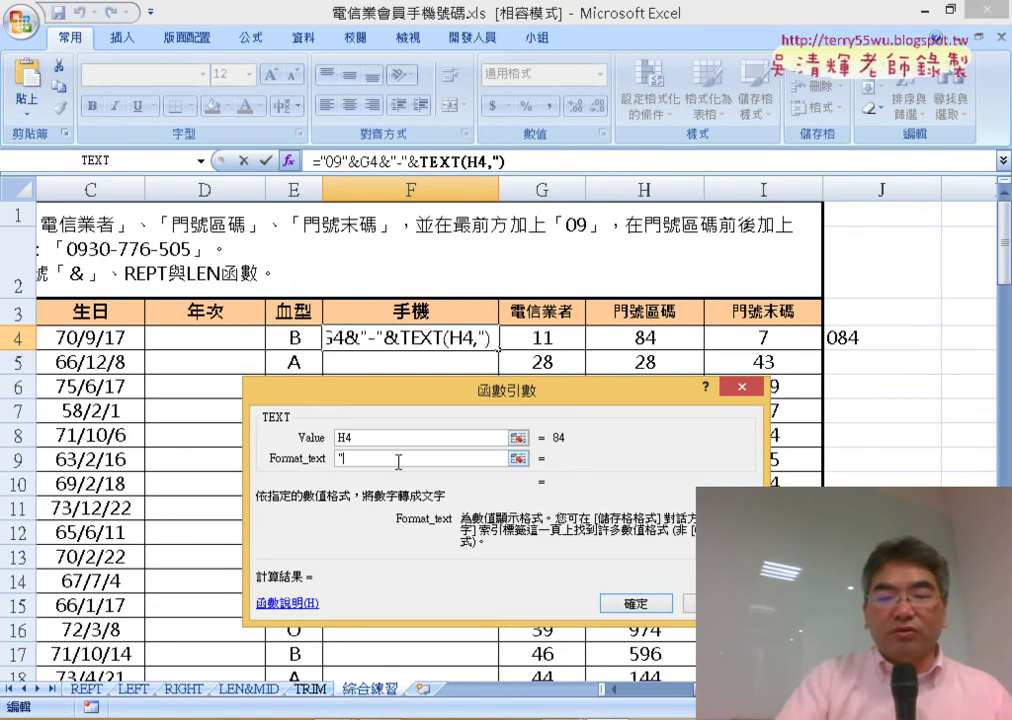
key(Left)
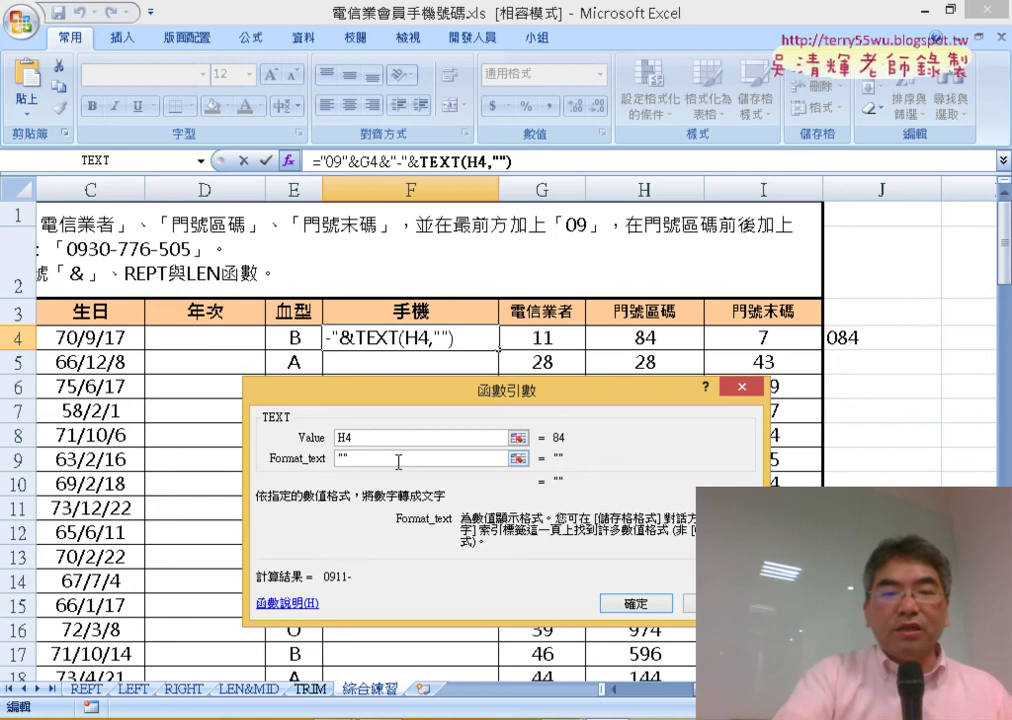
text(000)
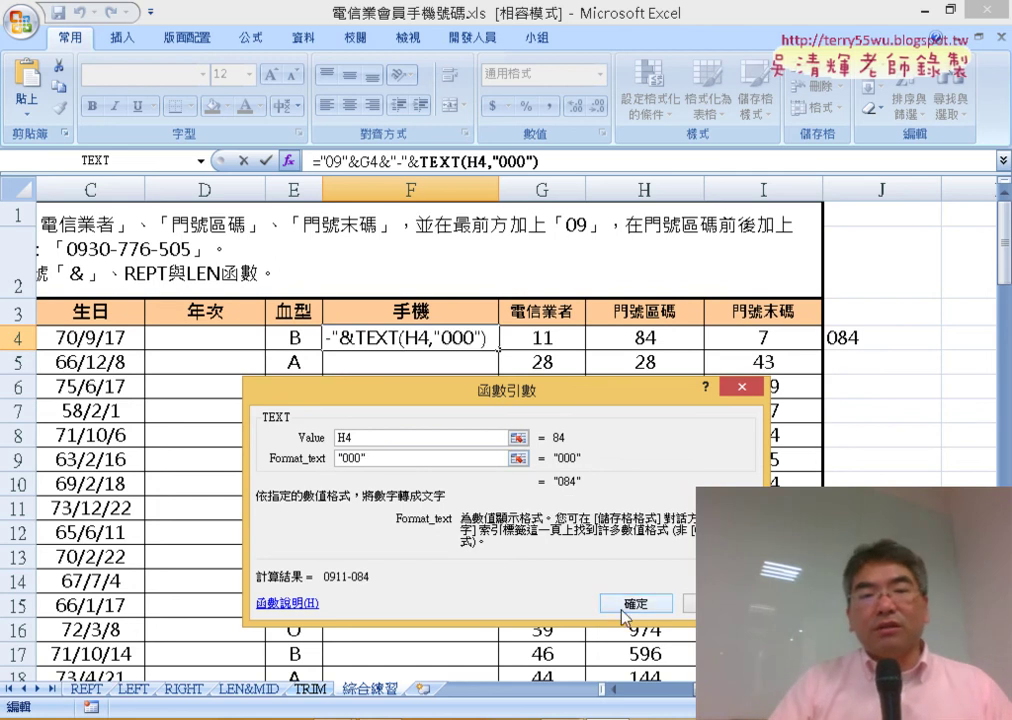
click(635, 604)
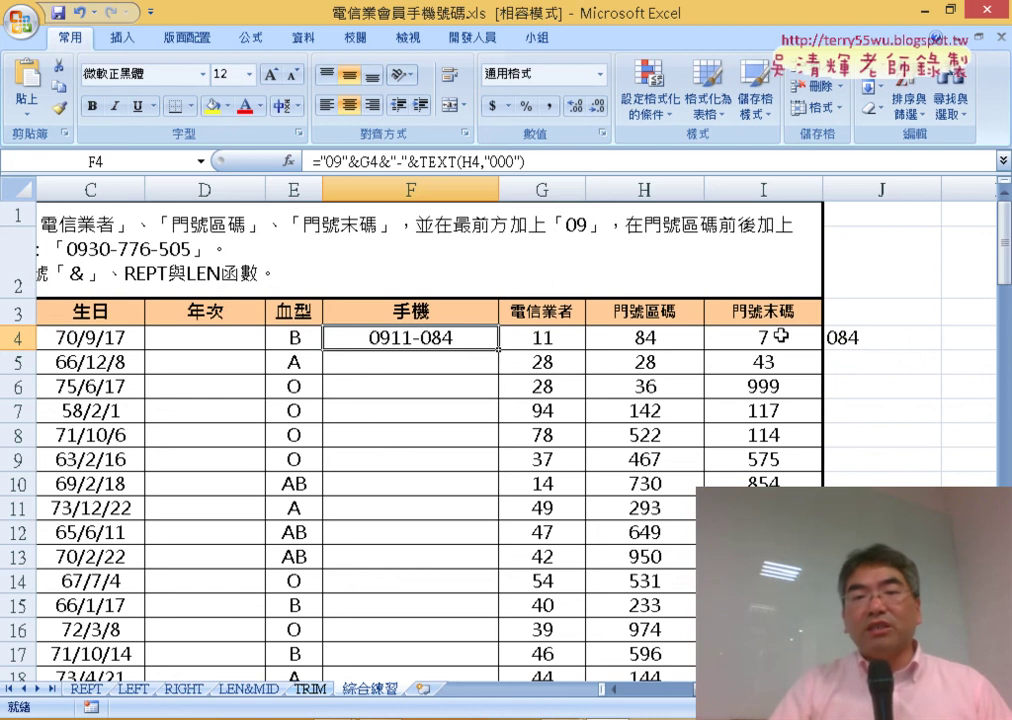
drag(524, 160, 378, 160)
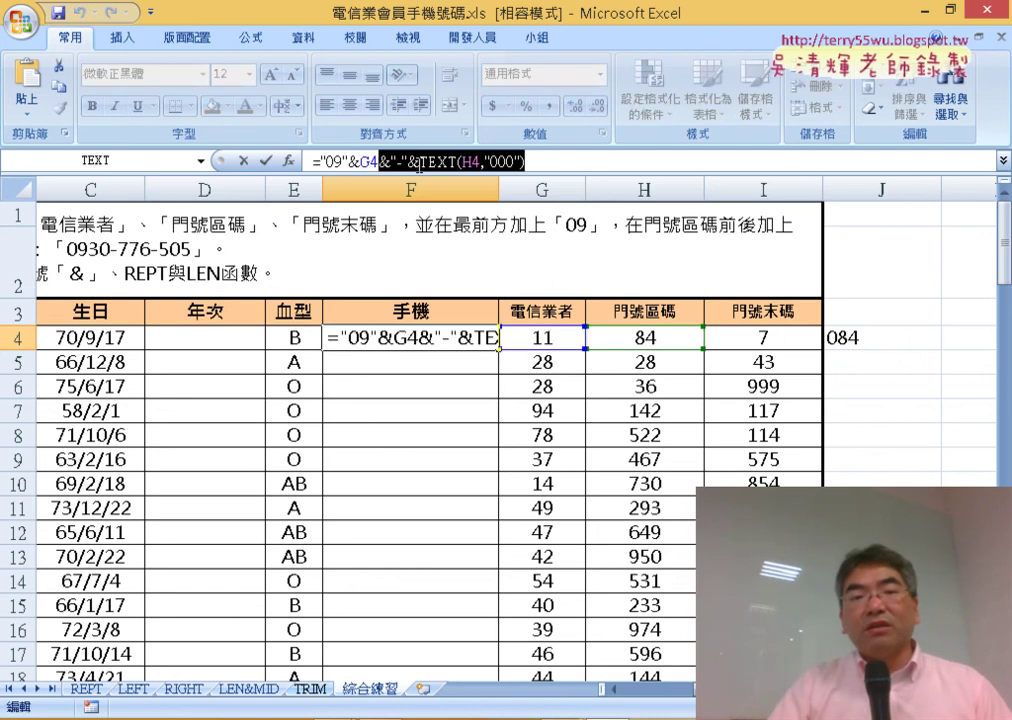
right_click(468, 160)
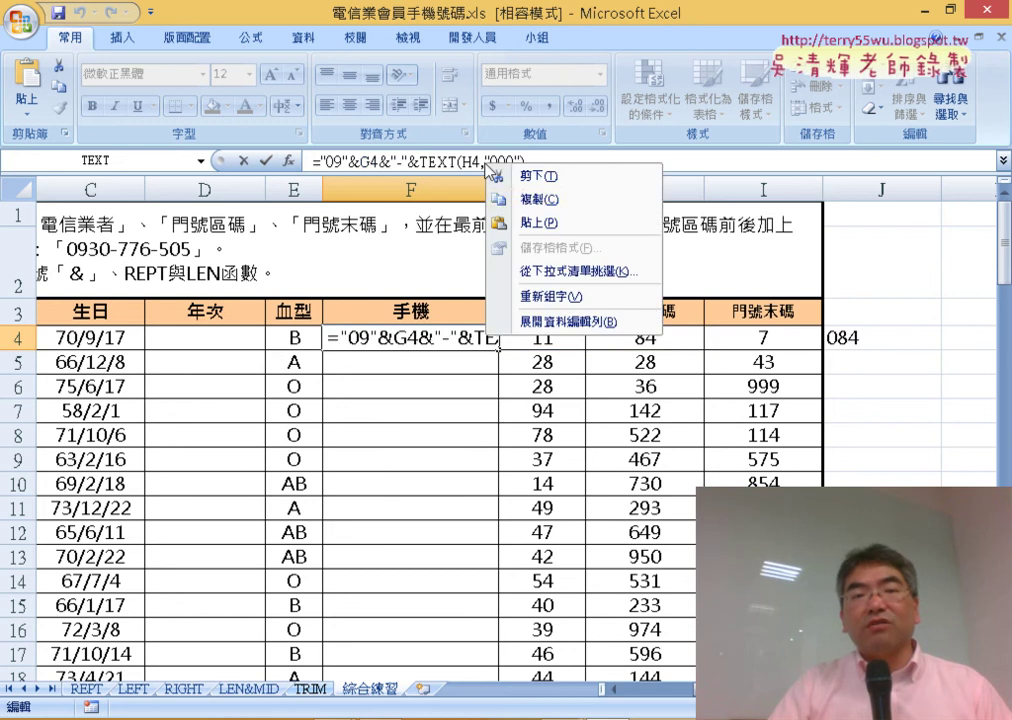
click(525, 198)
click(540, 162)
right_click(548, 162)
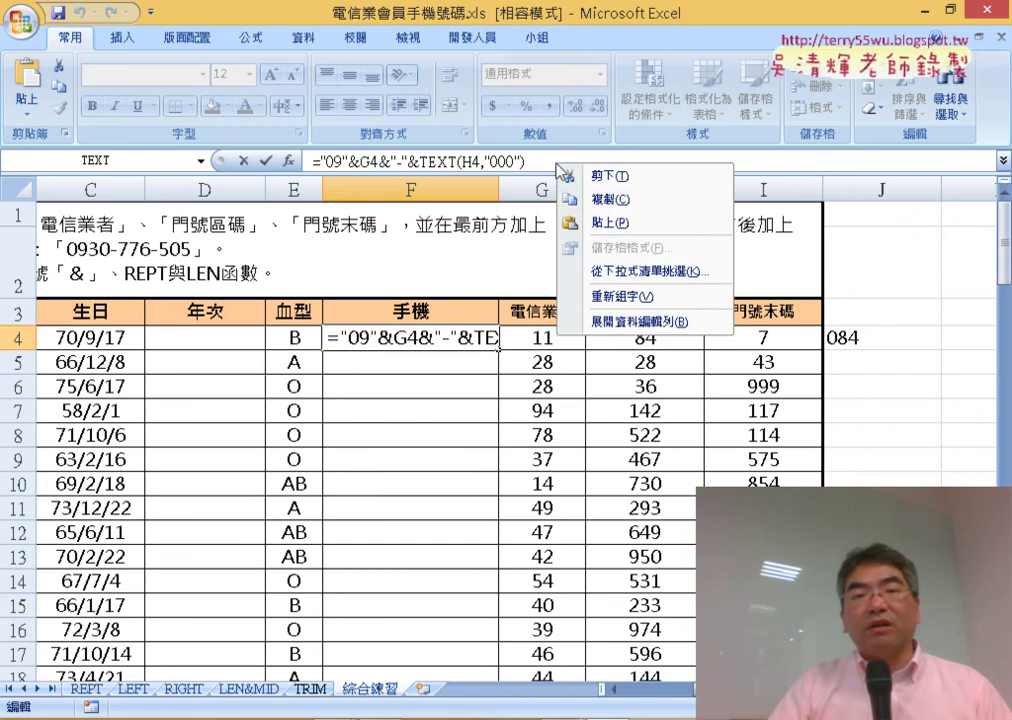
click(604, 221)
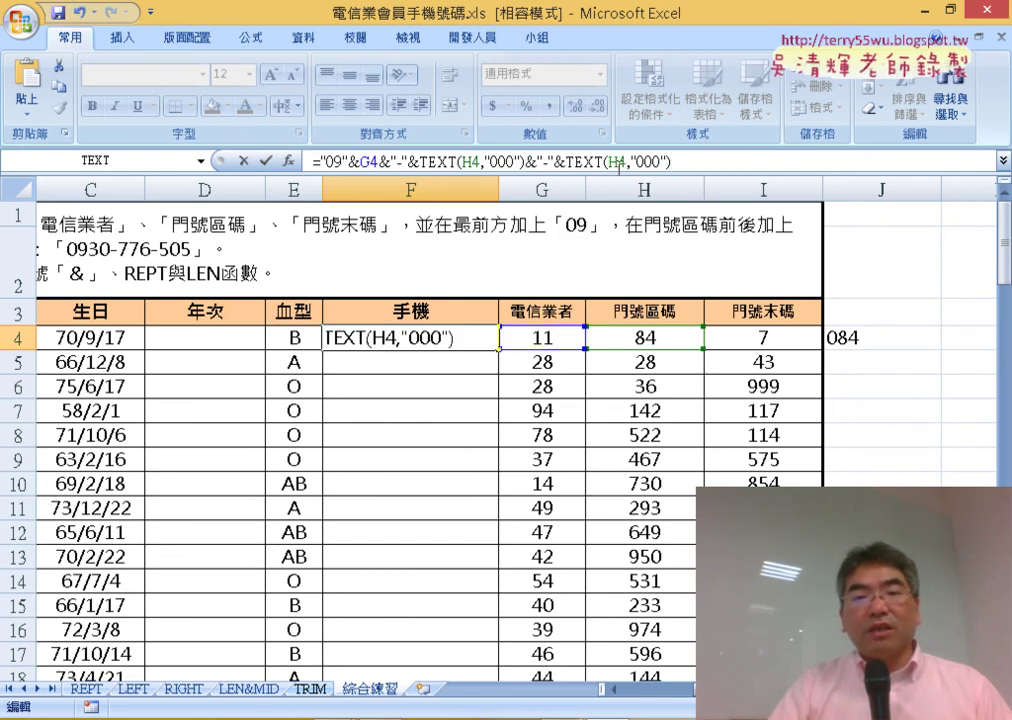
drag(619, 162, 609, 162)
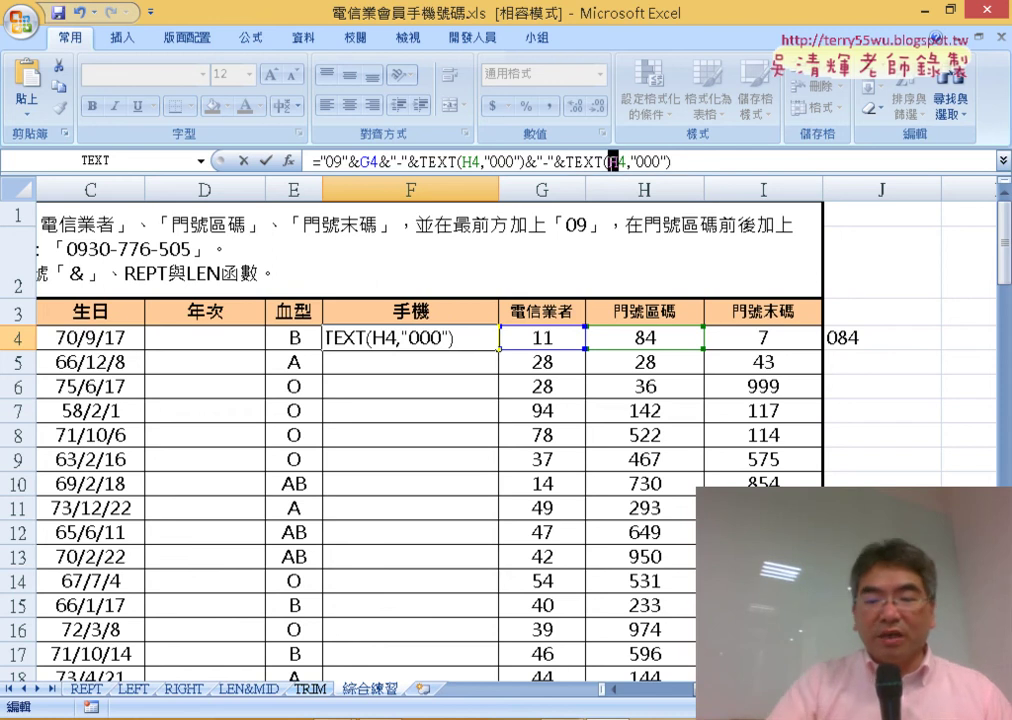
text(I)
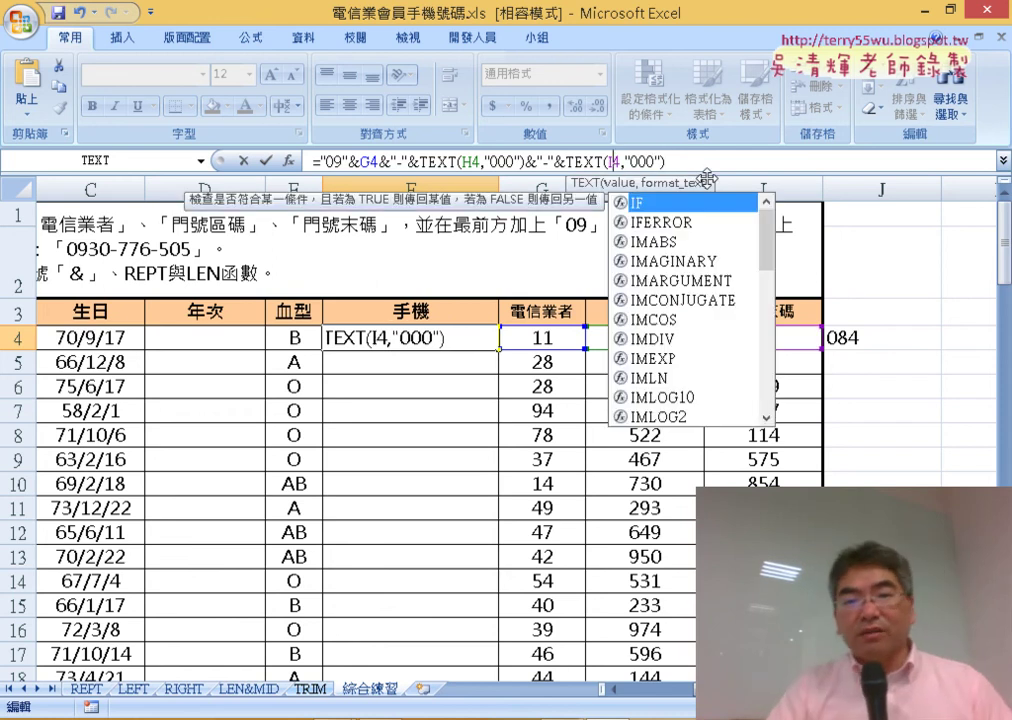
click(266, 160)
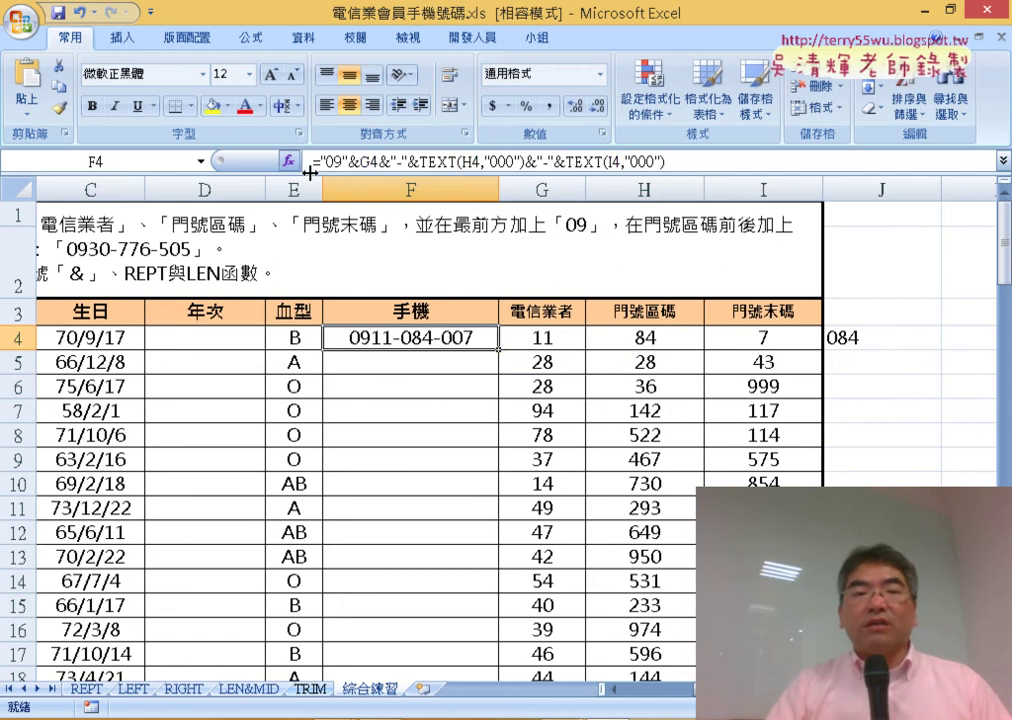
Fill F4's phone formula down every member row of the 手機 column
double_click(497, 350)
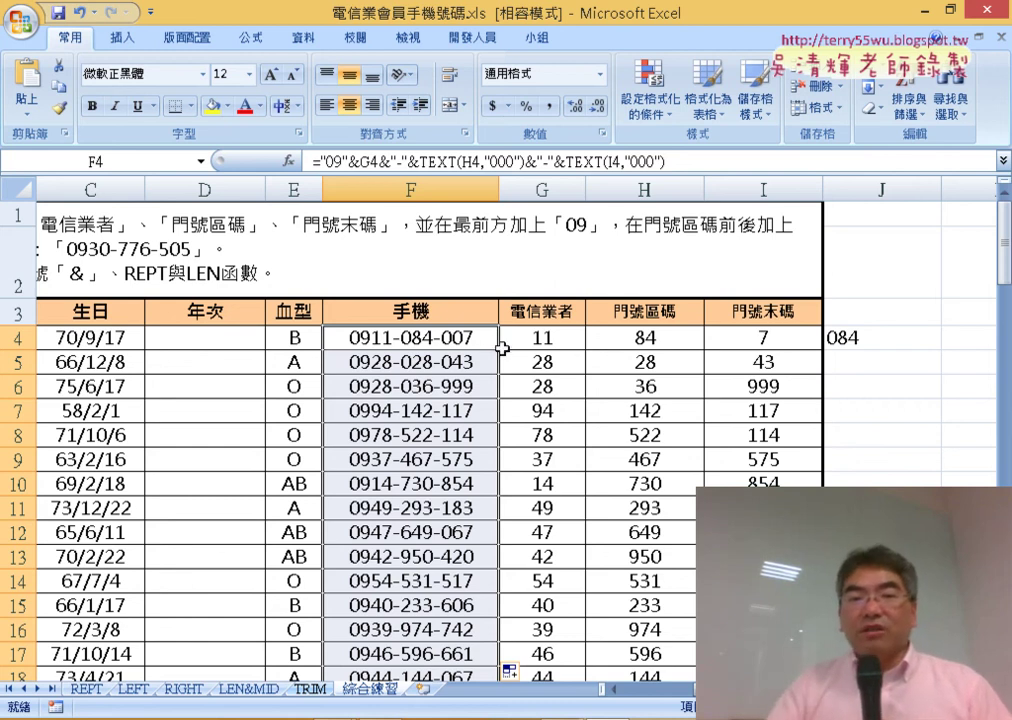
click(886, 340)
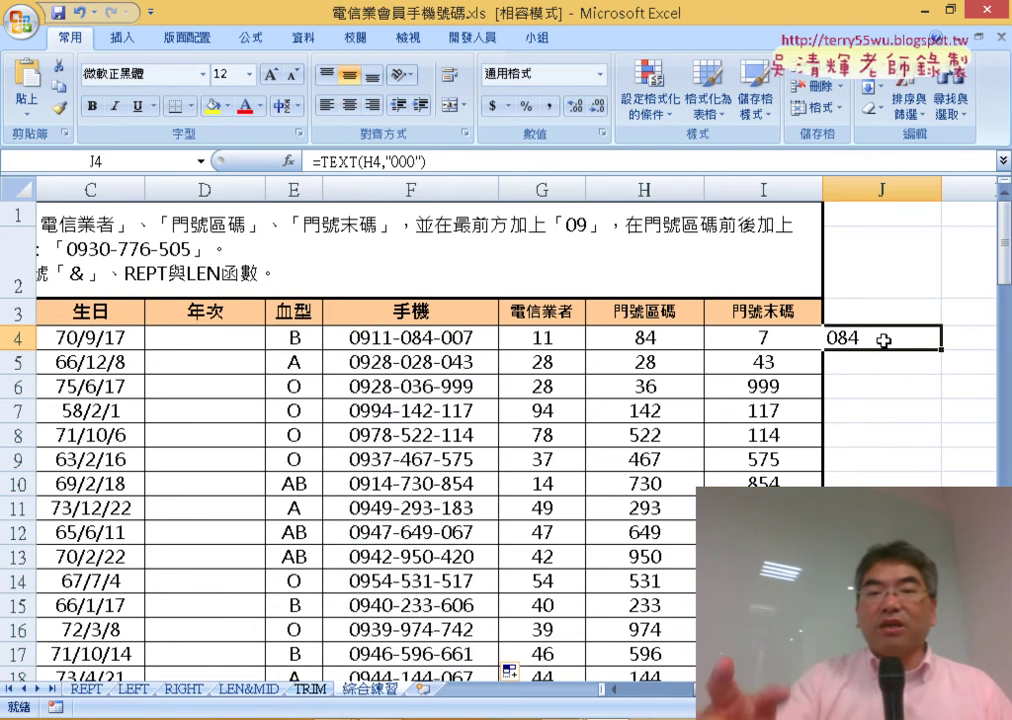
Clear the 084 helper formula from J4 and return to F4
key(Delete)
click(459, 338)
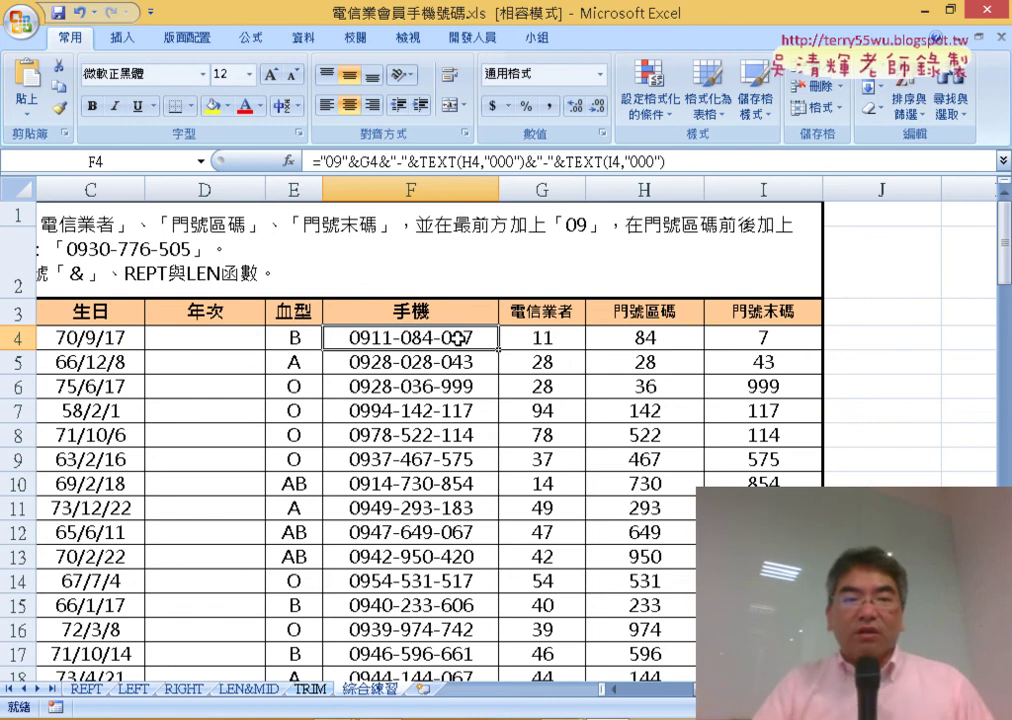
click(240, 339)
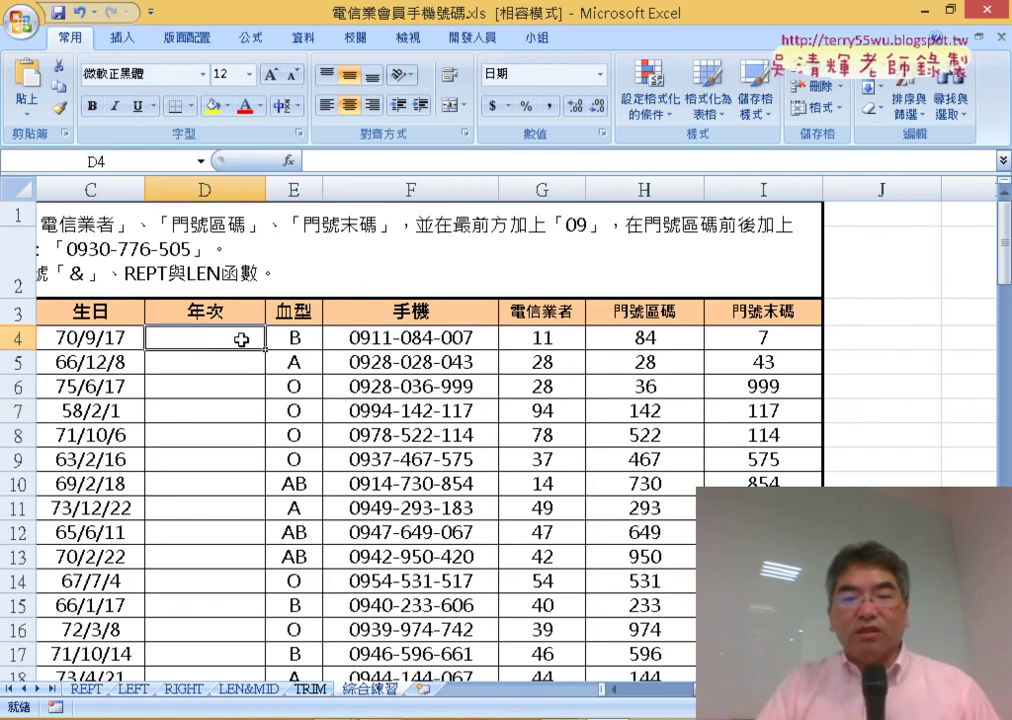
scroll(427, 402, left, 2)
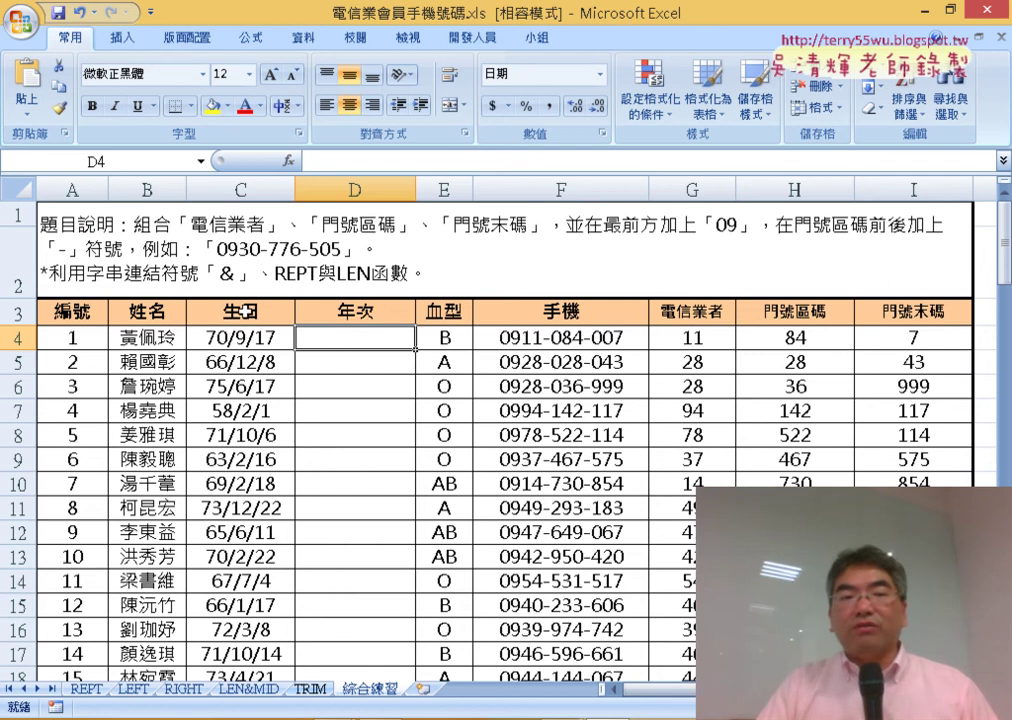
click(241, 186)
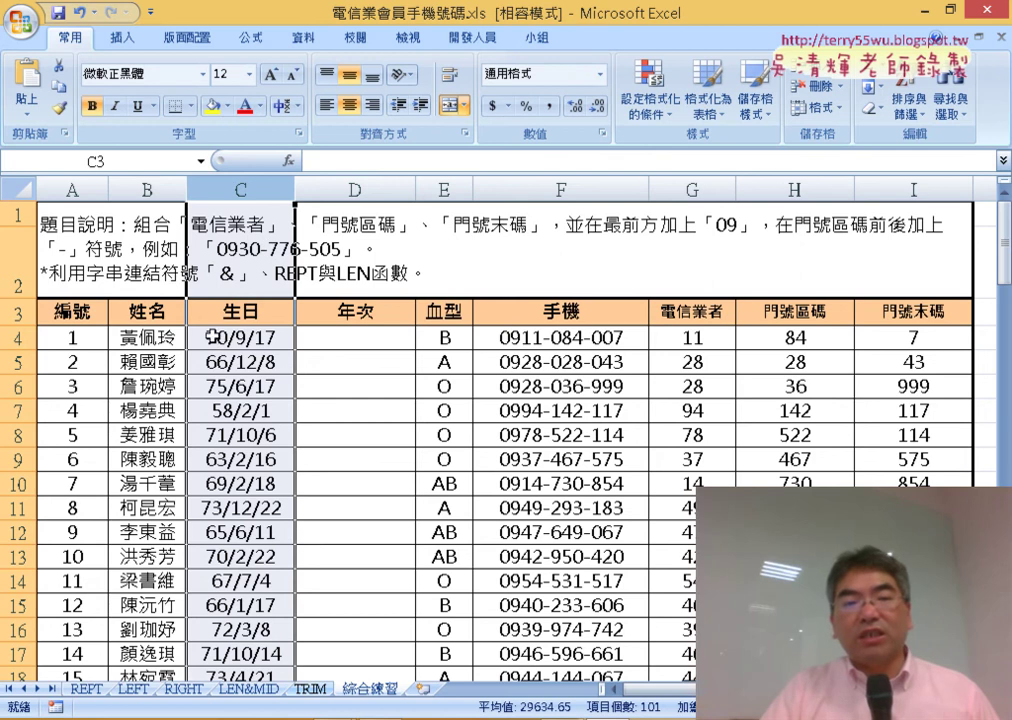
click(358, 337)
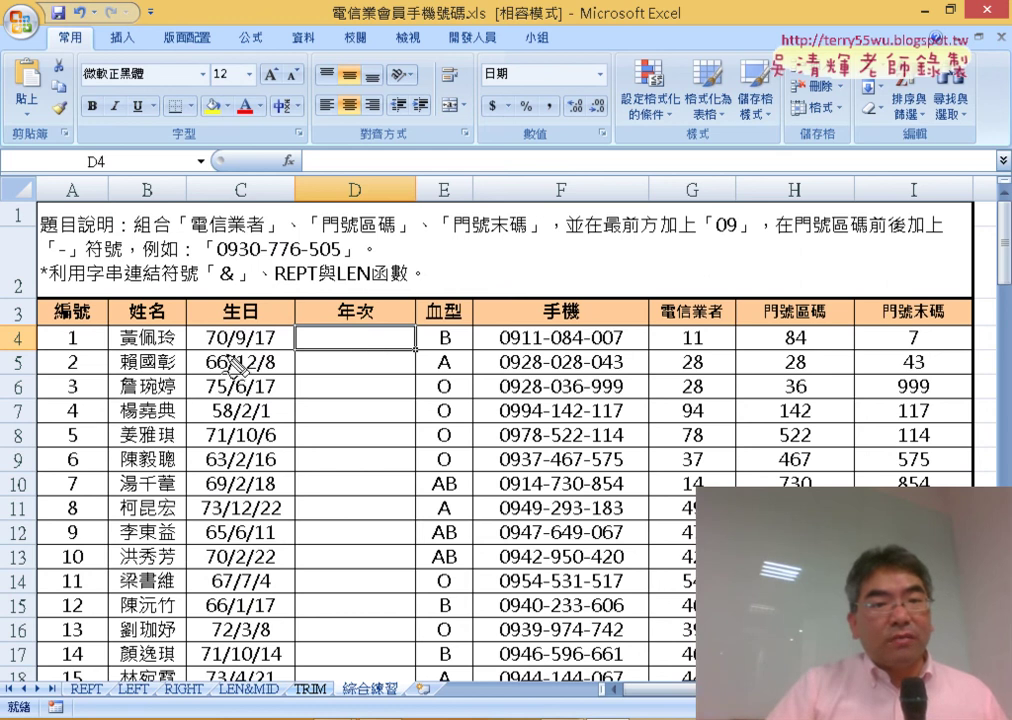
mouse_move(230, 352)
mouse_down()
mouse_move(204, 352)
mouse_move(372, 306)
mouse_up()
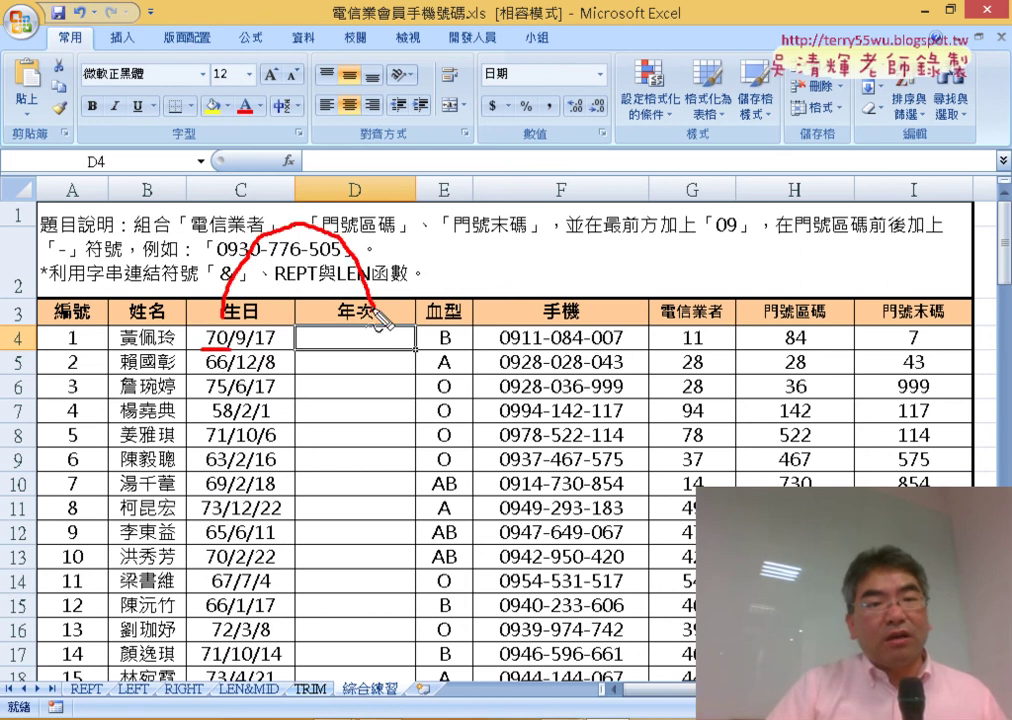
drag(207, 372, 224, 377)
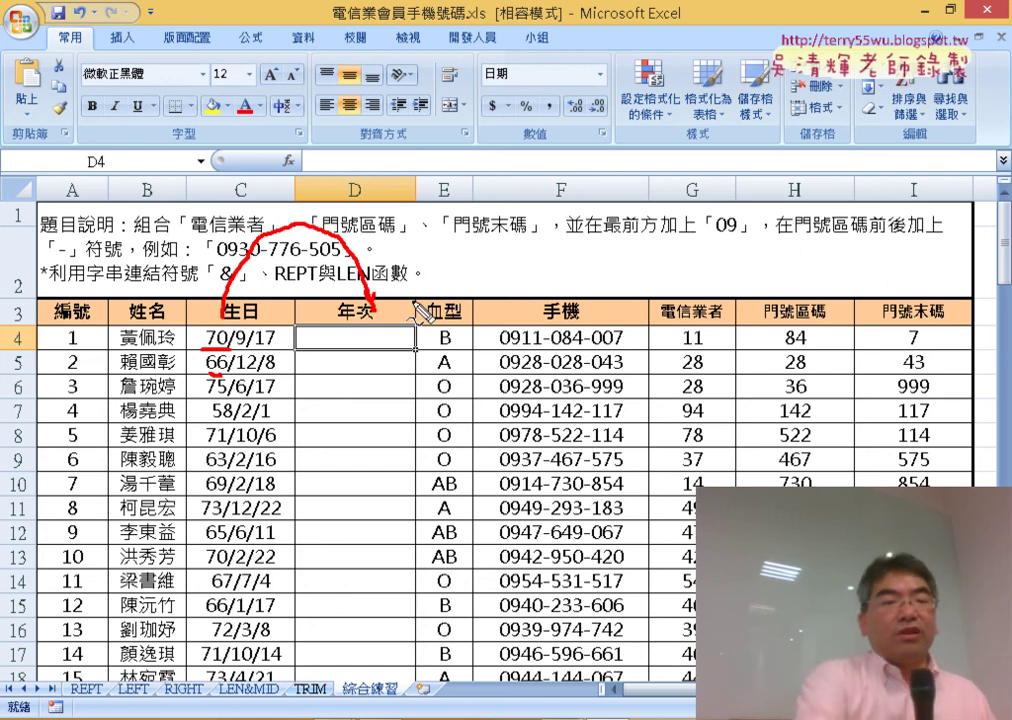
key(Escape)
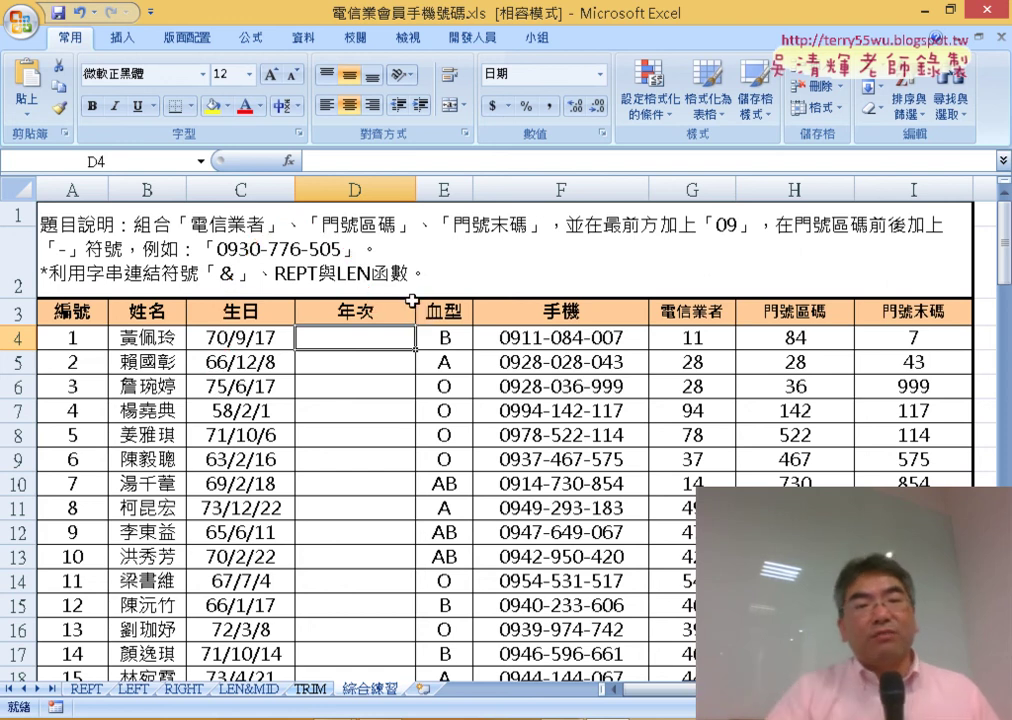
Insert the LEFT function into cell D4
click(288, 160)
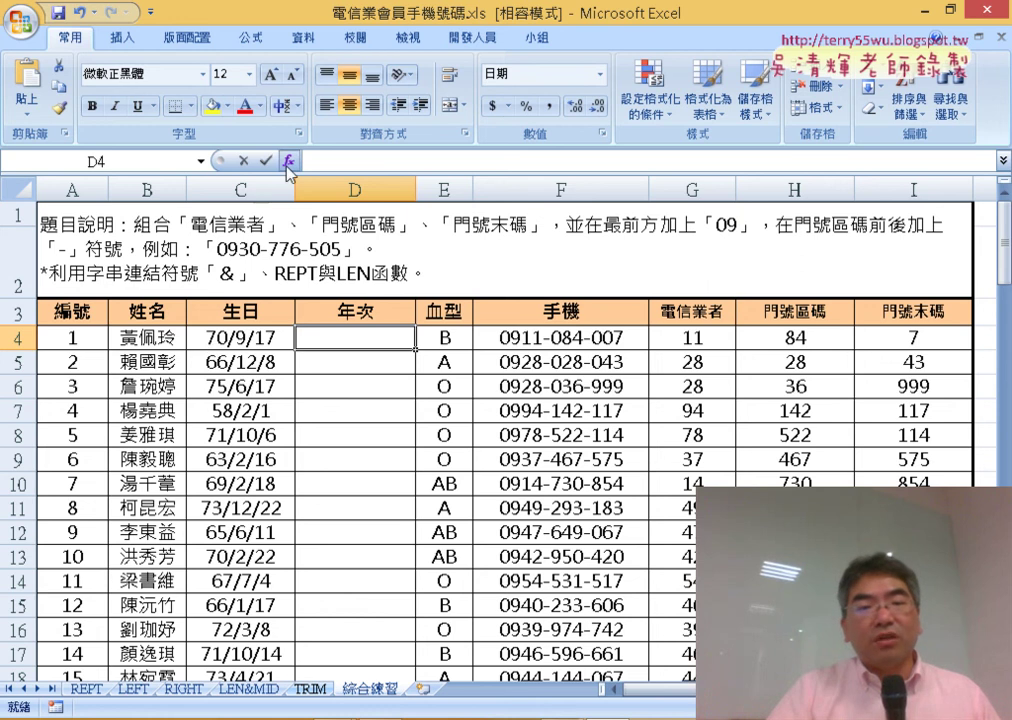
drag(613, 358, 786, 170)
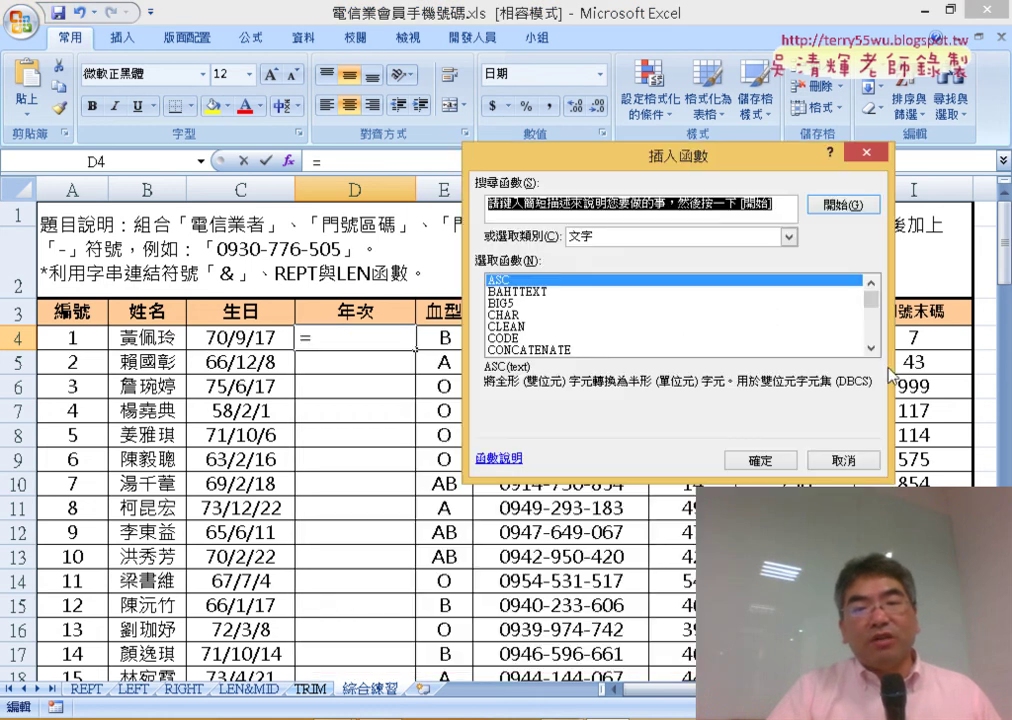
click(871, 348)
click(871, 348)
click(871, 348)
click(871, 348)
click(871, 348)
click(871, 348)
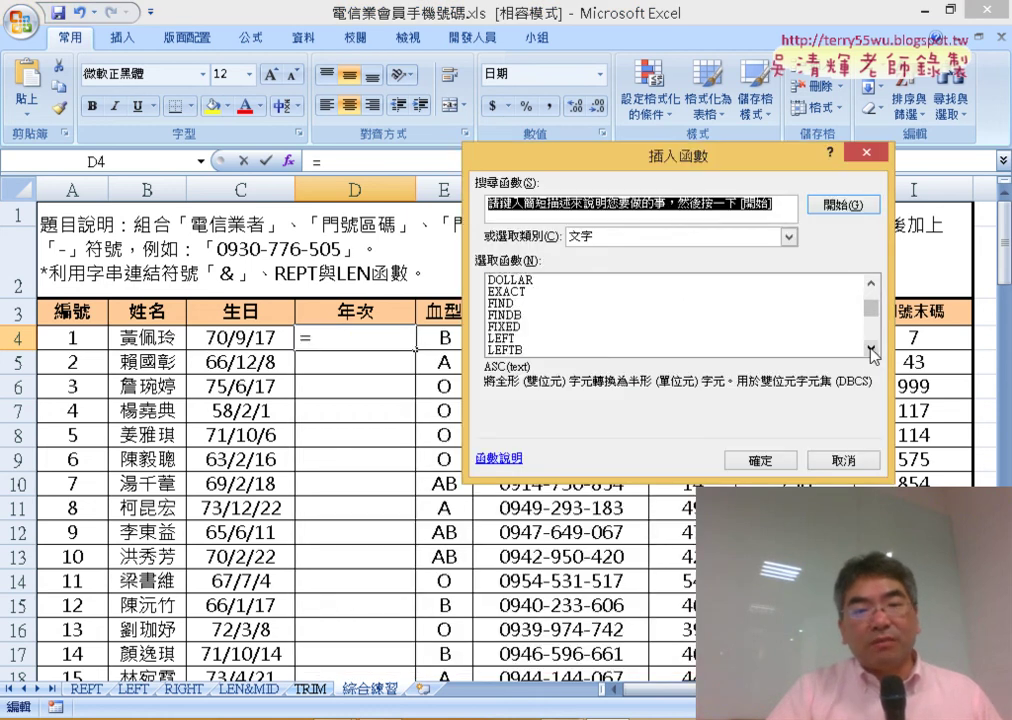
click(871, 348)
click(871, 348)
click(560, 315)
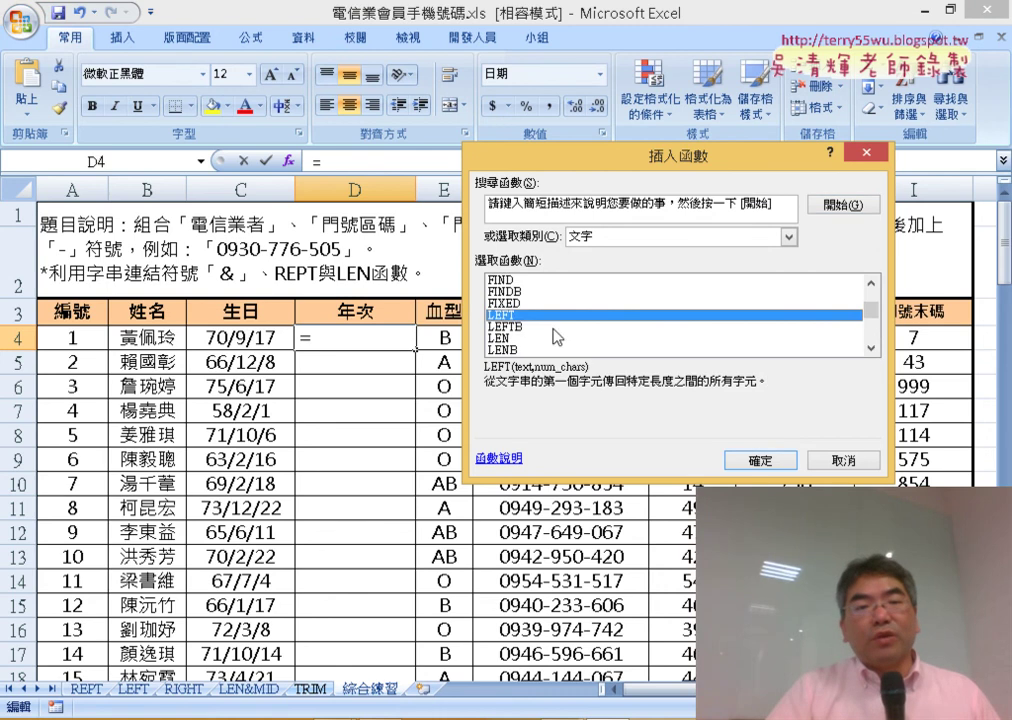
click(755, 461)
Set LEFT's Text to C4 and Num_chars to 2, so D4 shows 29
click(243, 340)
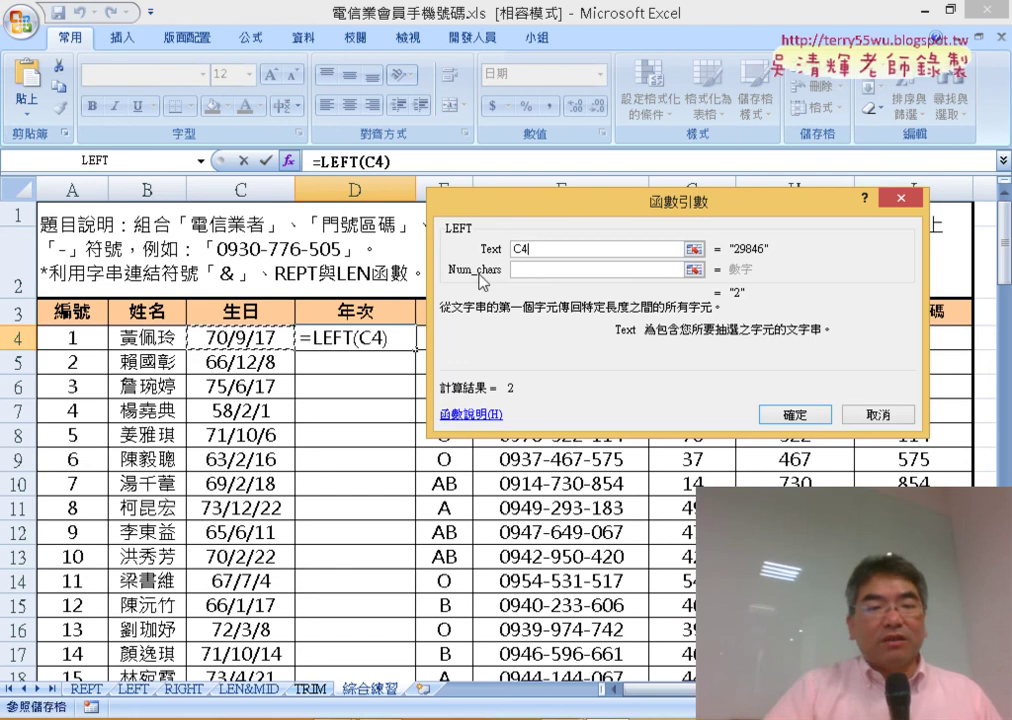
click(553, 270)
text(2)
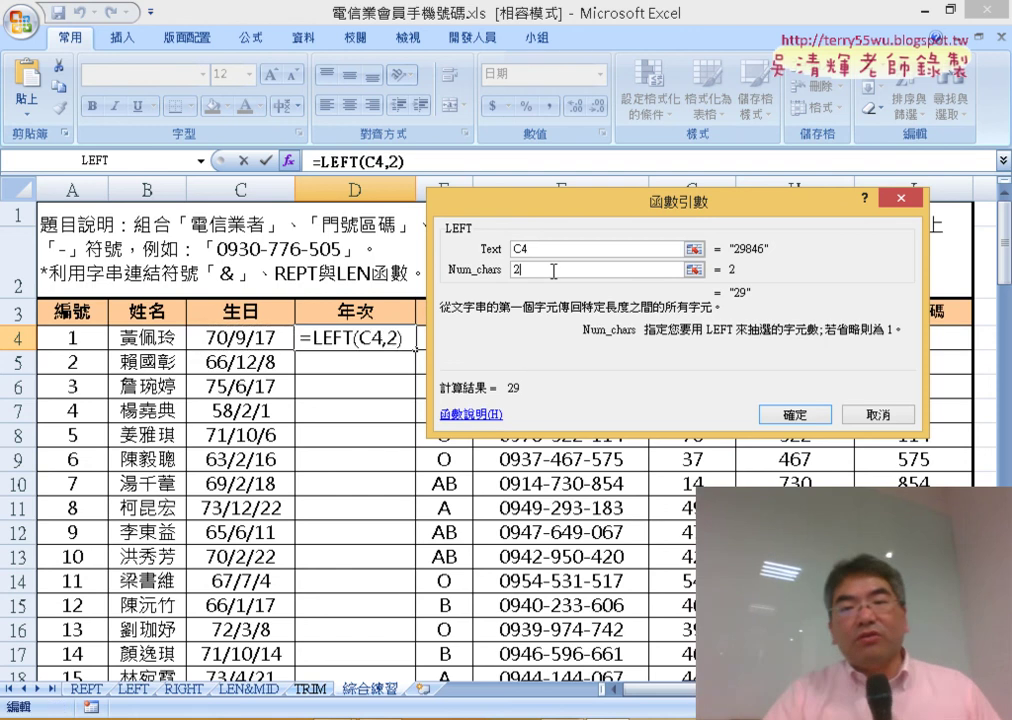
click(797, 414)
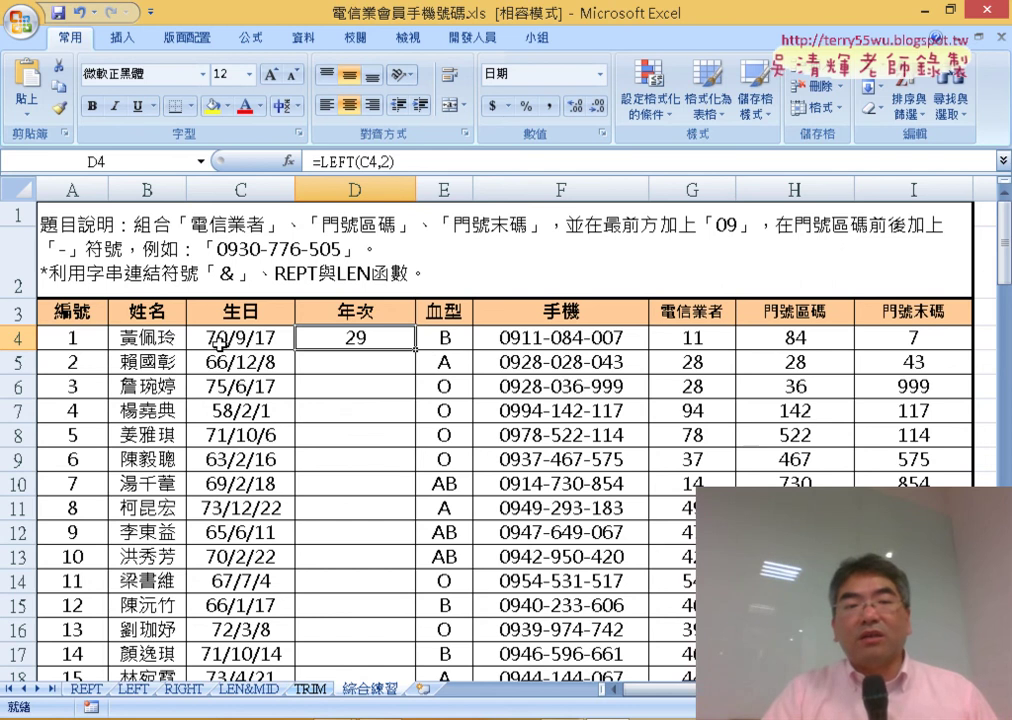
double_click(415, 351)
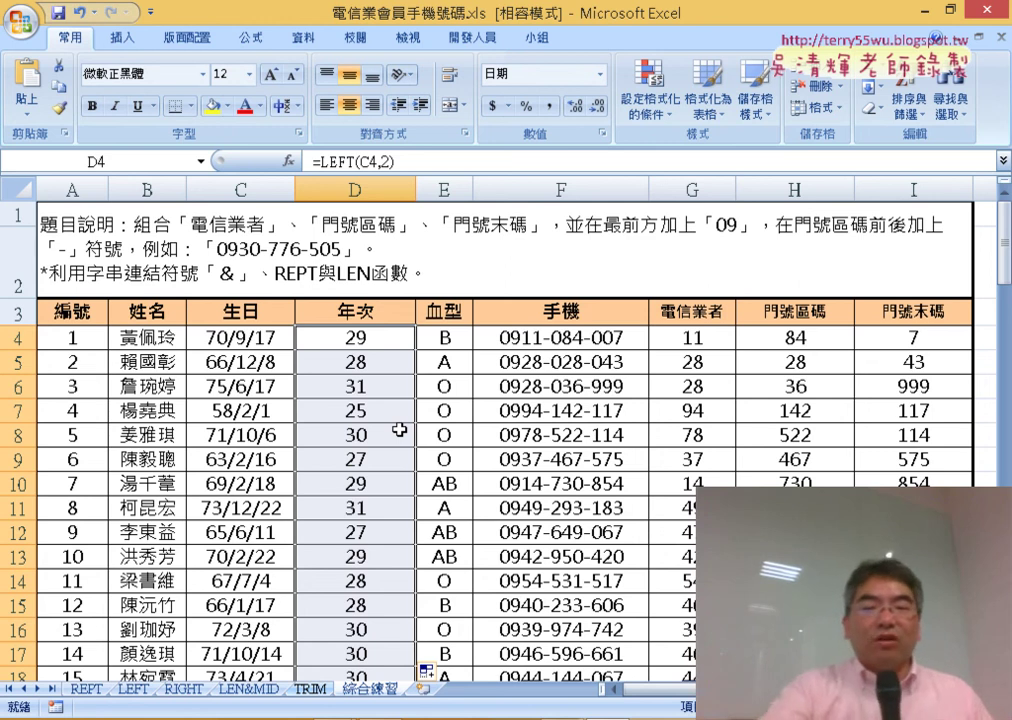
key(Delete)
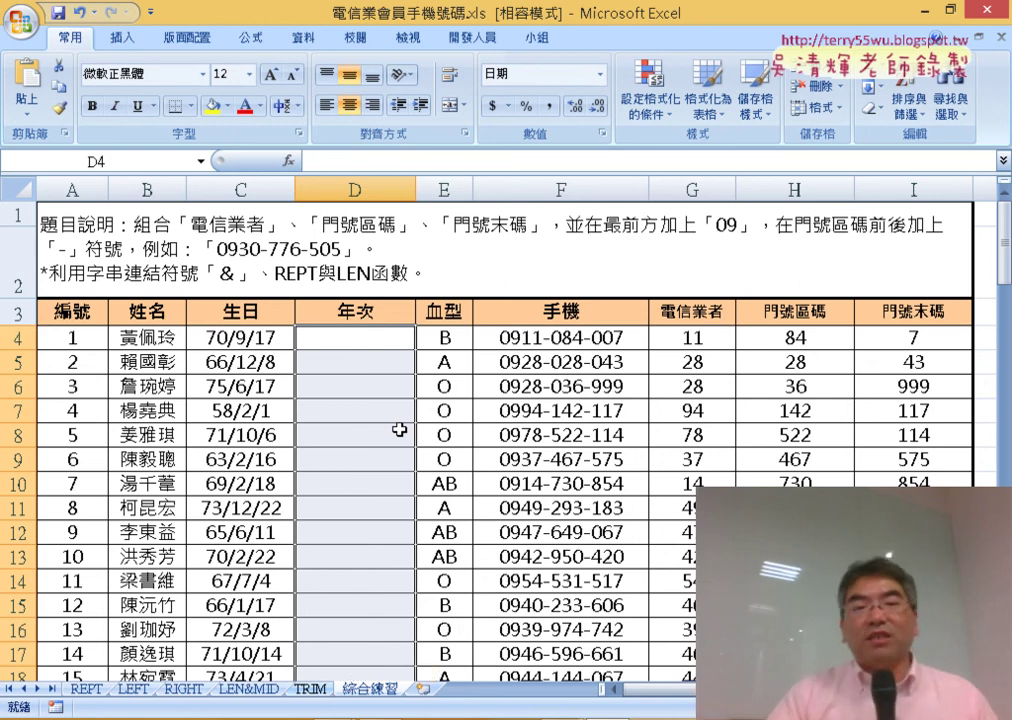
click(343, 344)
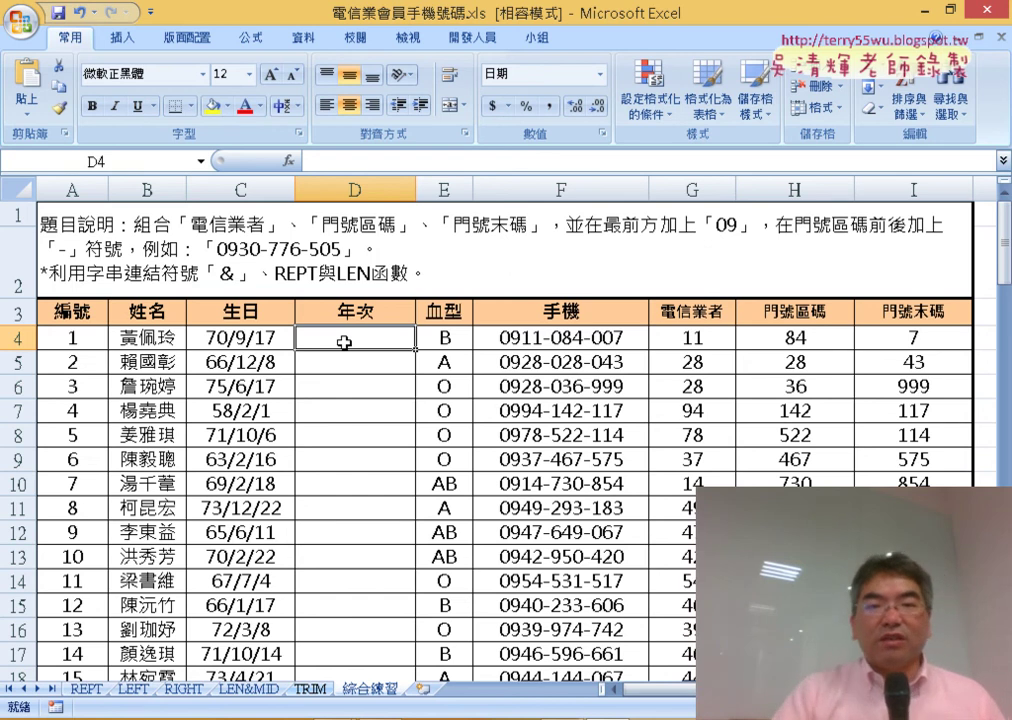
key(ctrl+z)
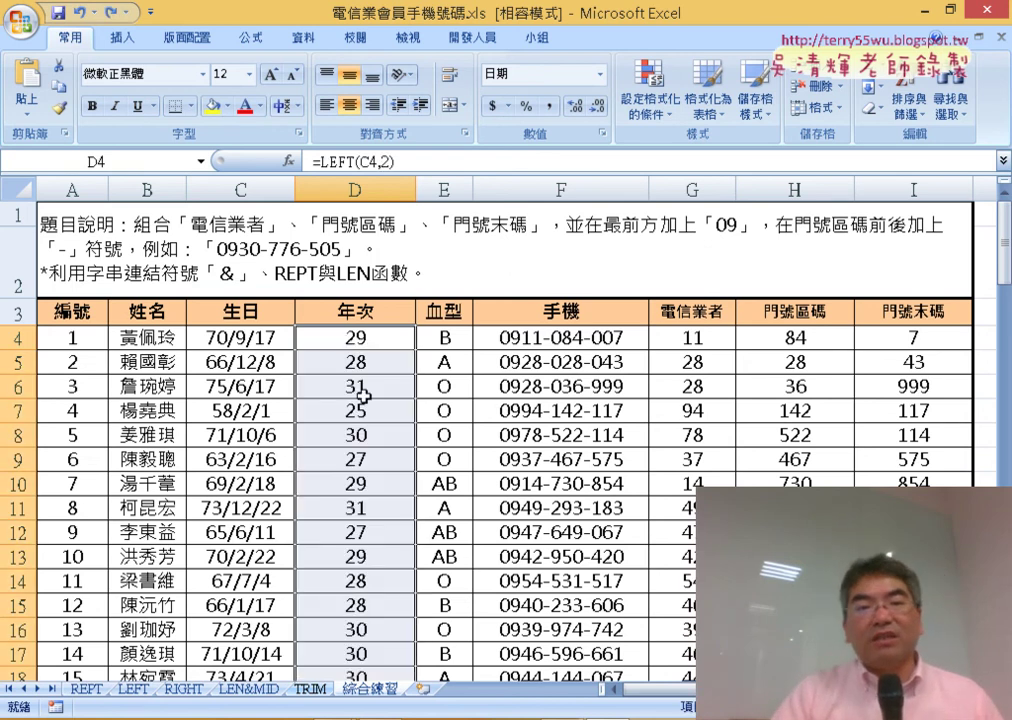
click(364, 390)
click(243, 343)
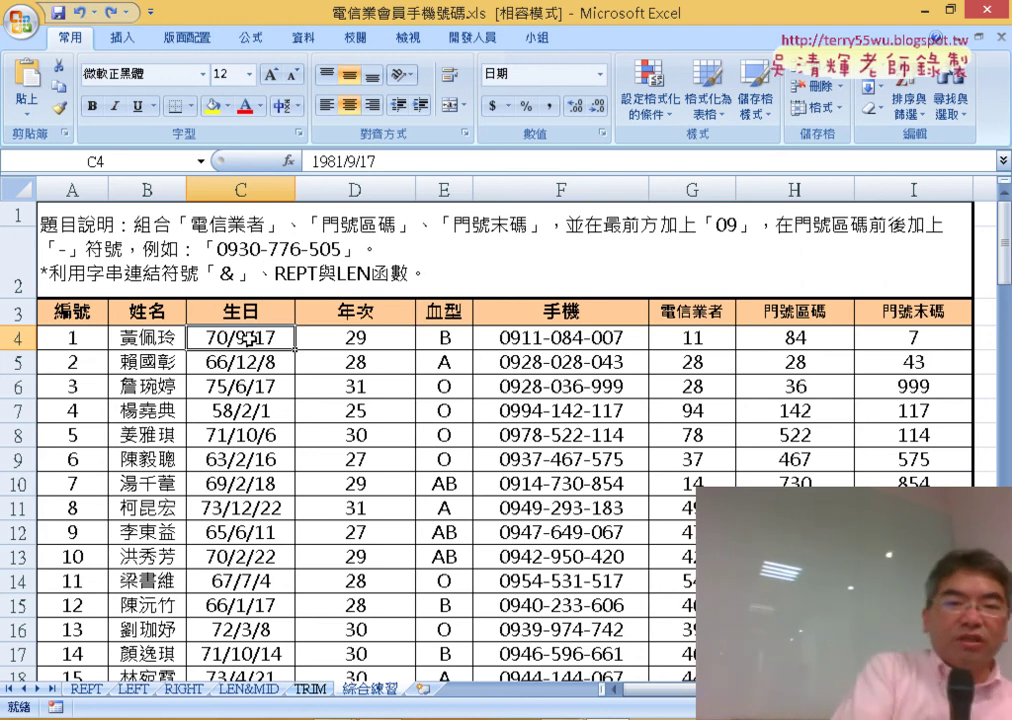
Reformat the birth dates in C4:C103 from their custom date code to General, showing serials like 29846
key(ctrl+shift+Down)
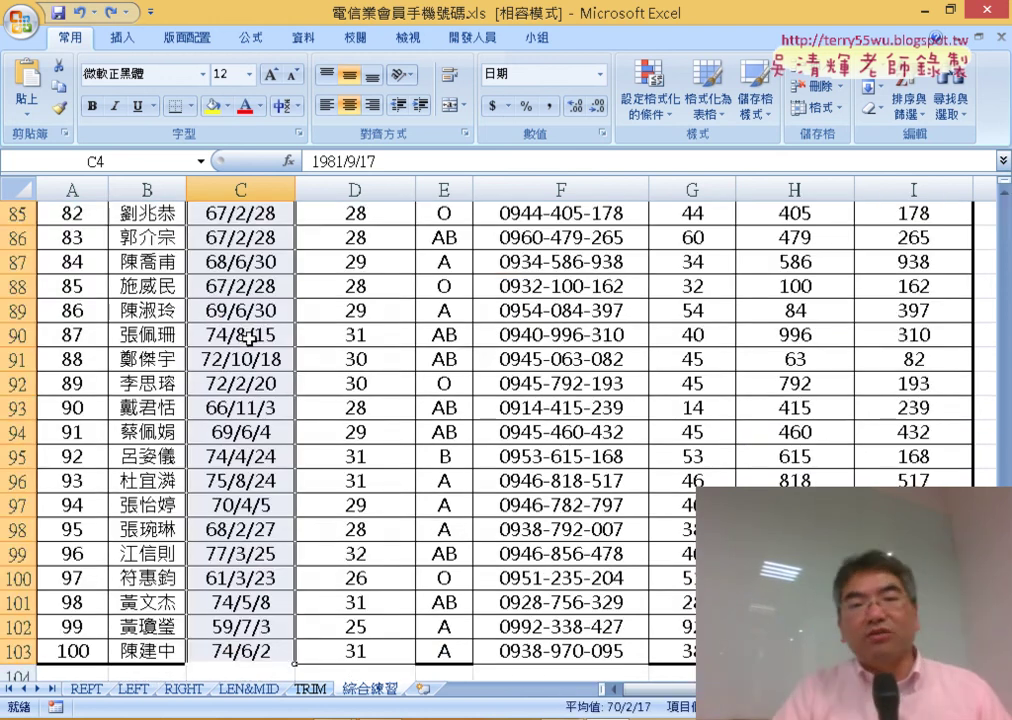
right_click(249, 337)
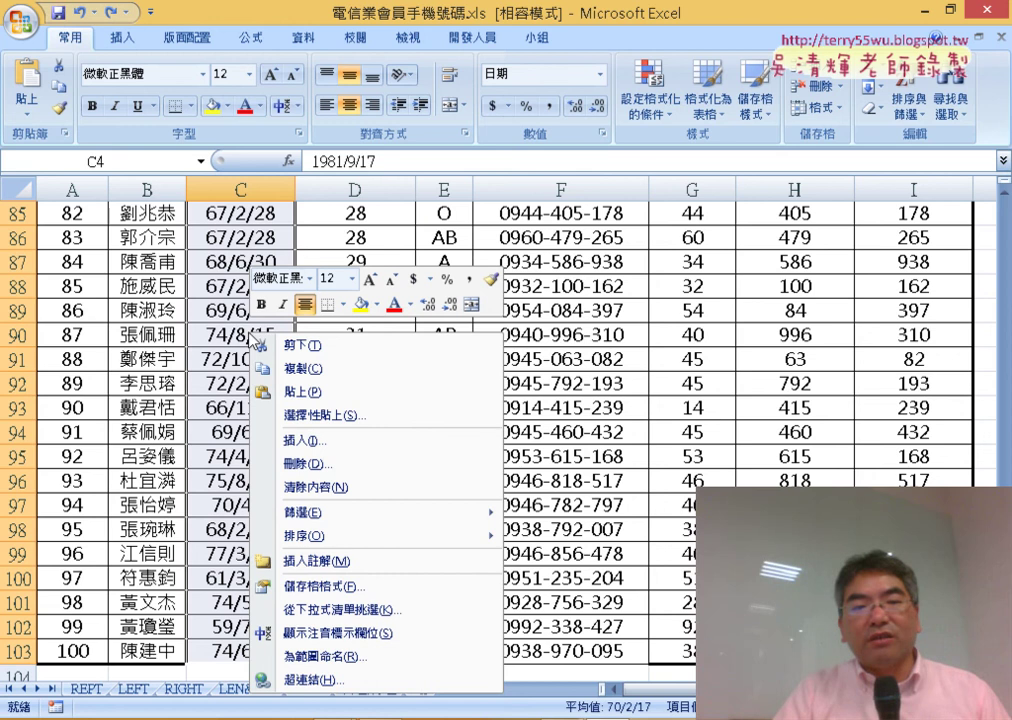
click(376, 598)
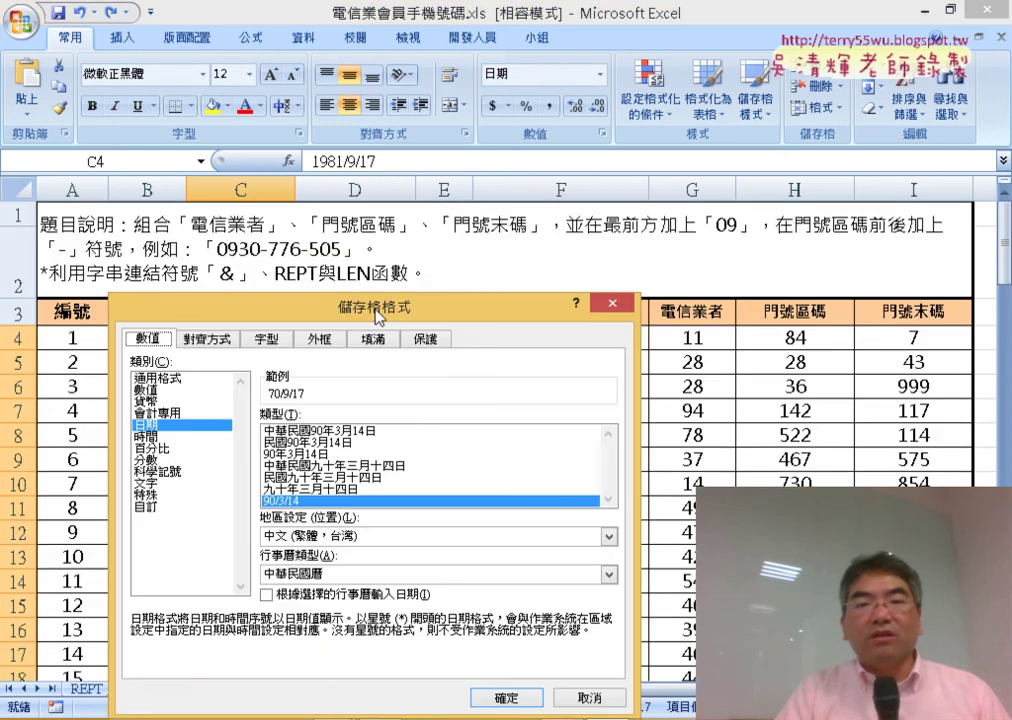
drag(710, 62, 682, 122)
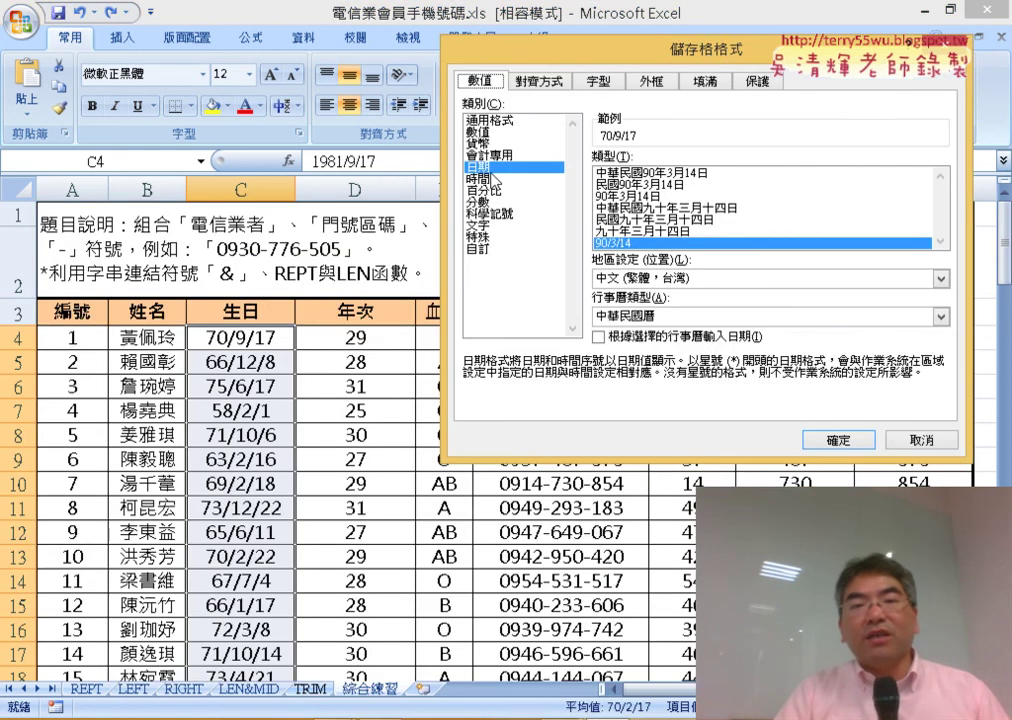
click(484, 249)
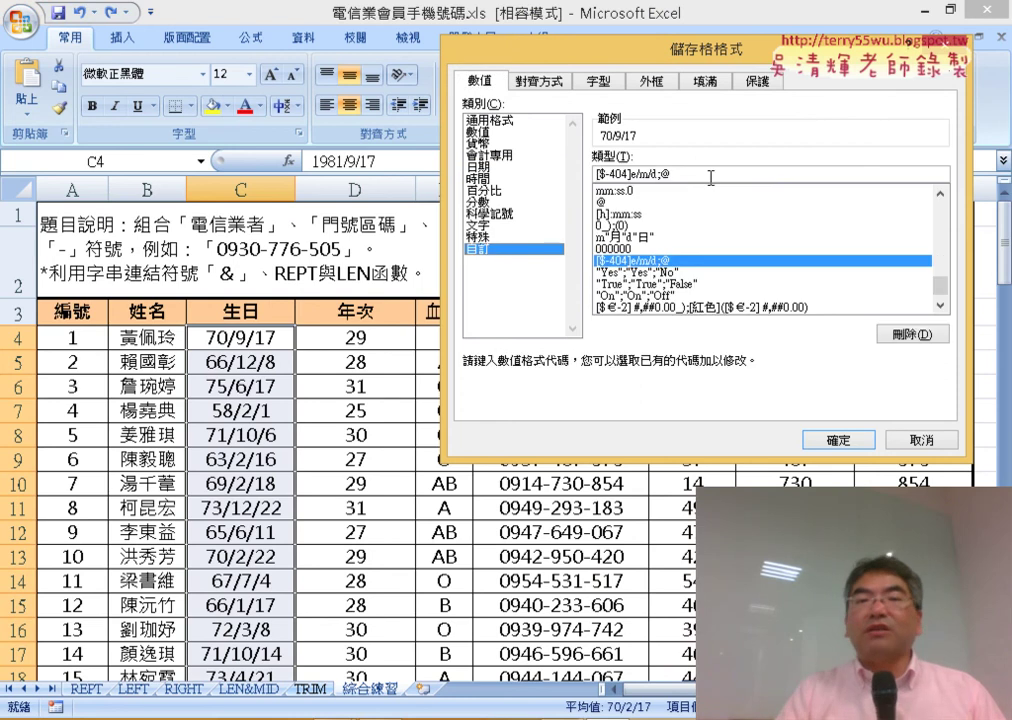
drag(710, 177, 597, 176)
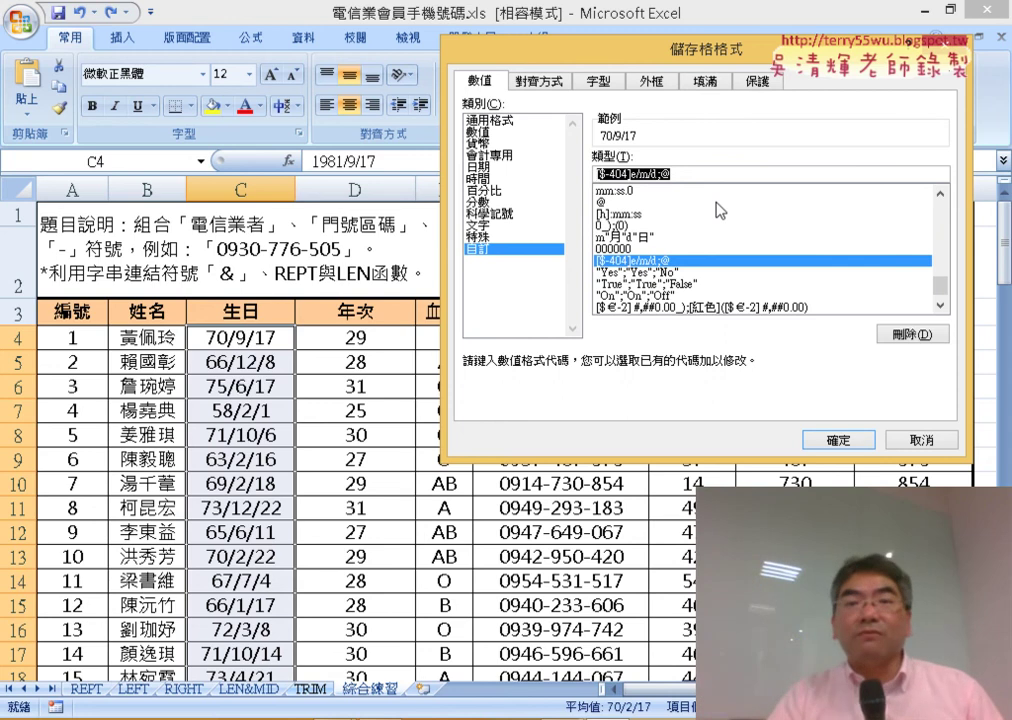
click(519, 121)
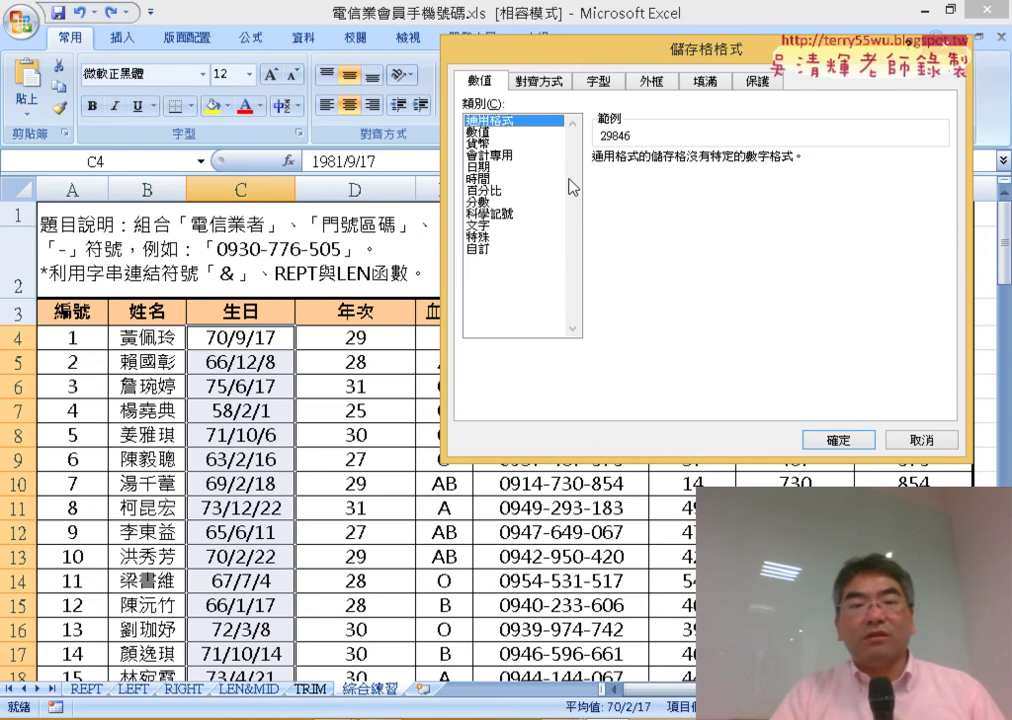
click(836, 440)
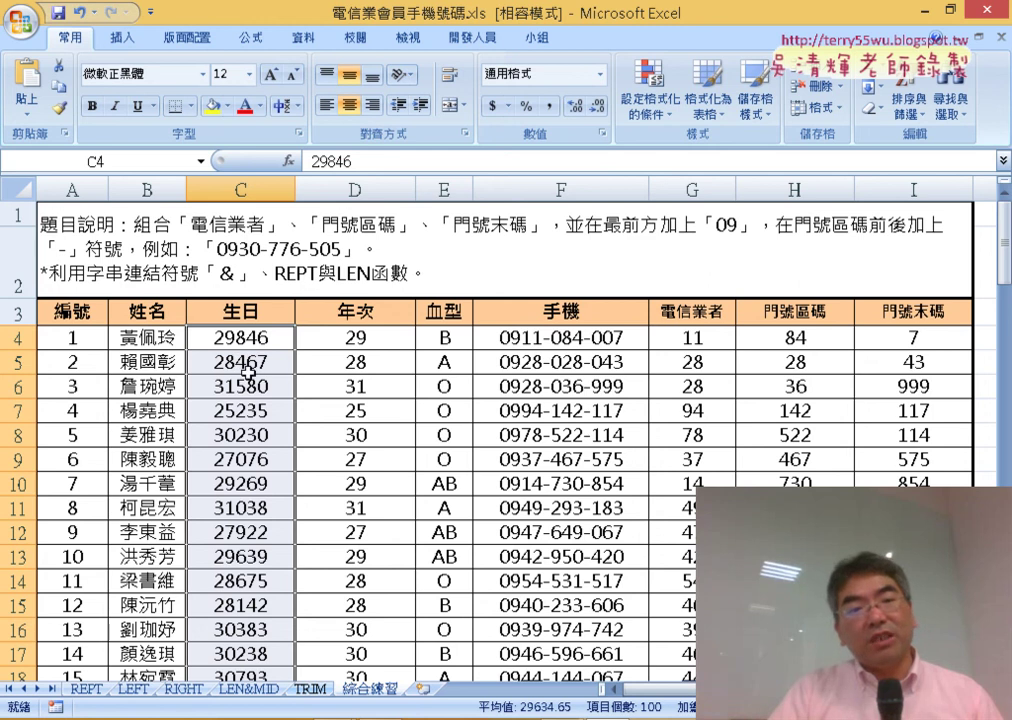
Undo the General format from C4 so birthdays display as 70/9/17 again
click(262, 342)
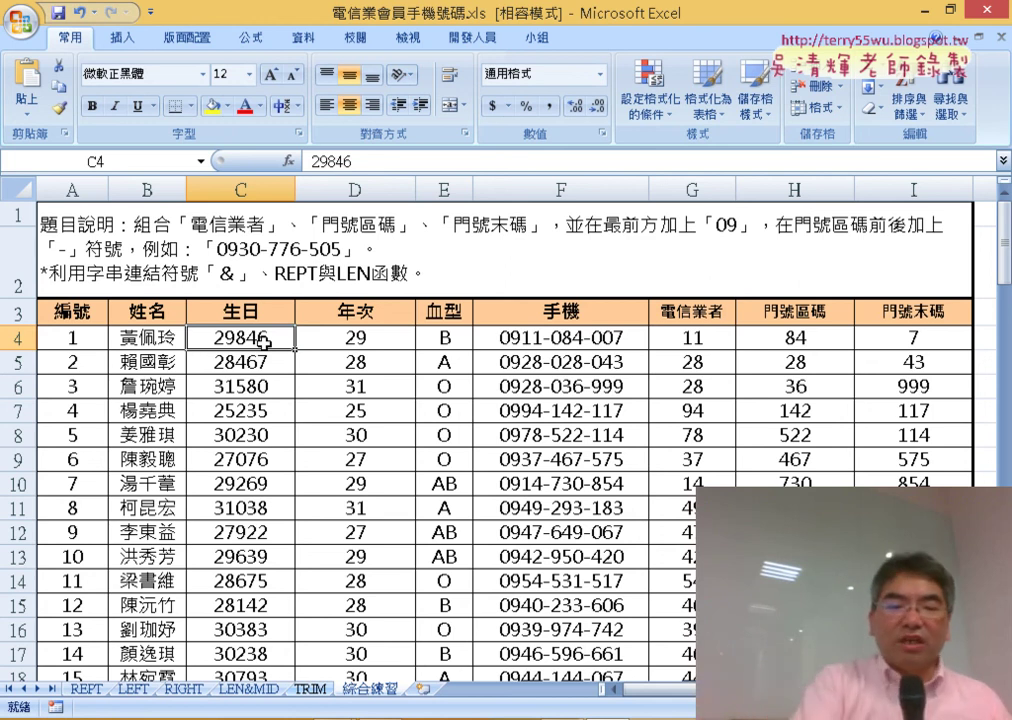
key(ctrl+z)
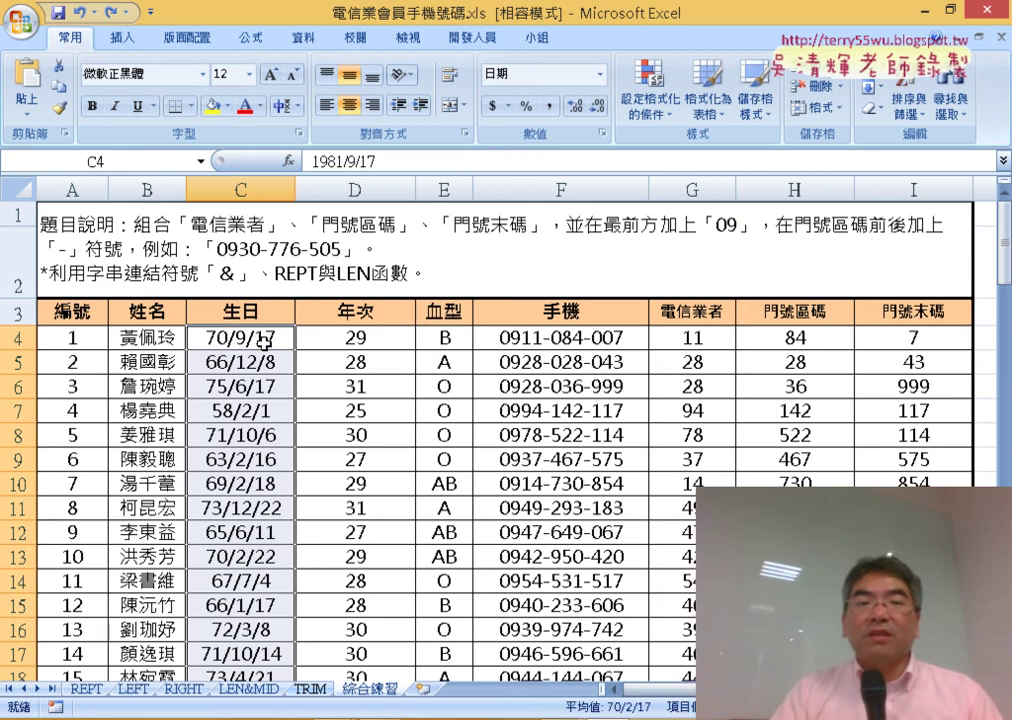
click(252, 343)
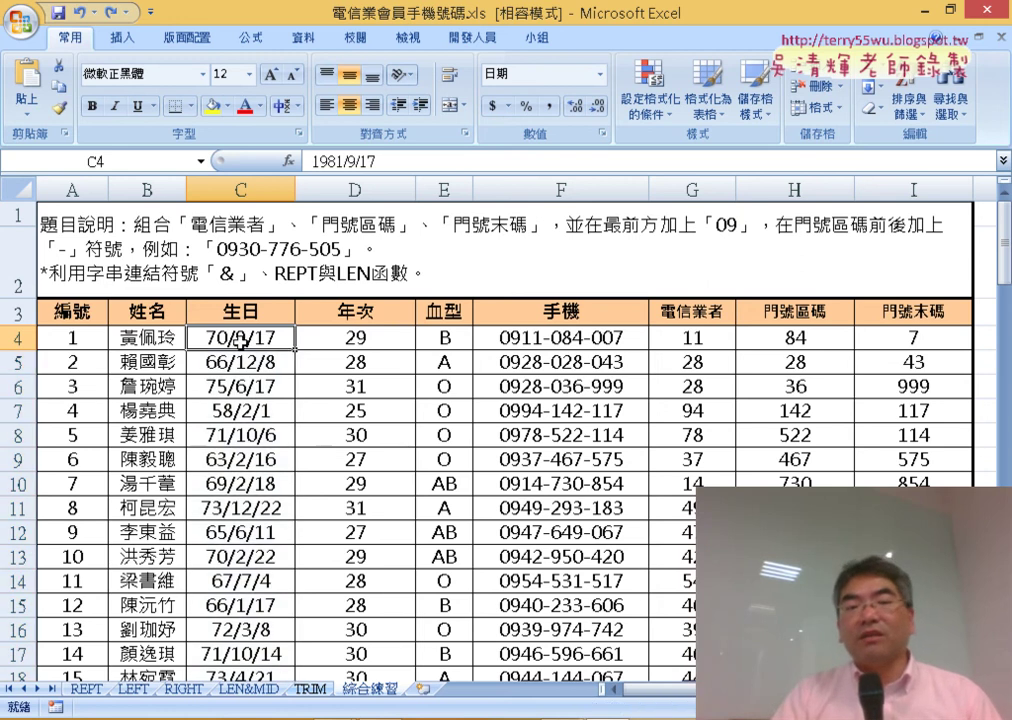
right_click(232, 340)
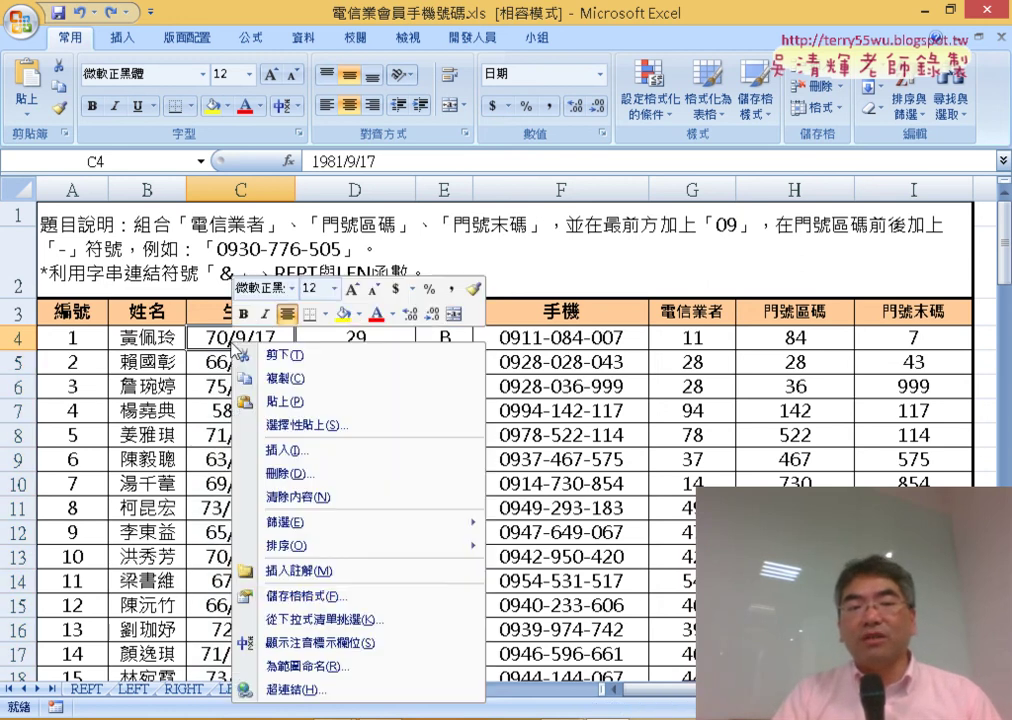
click(317, 597)
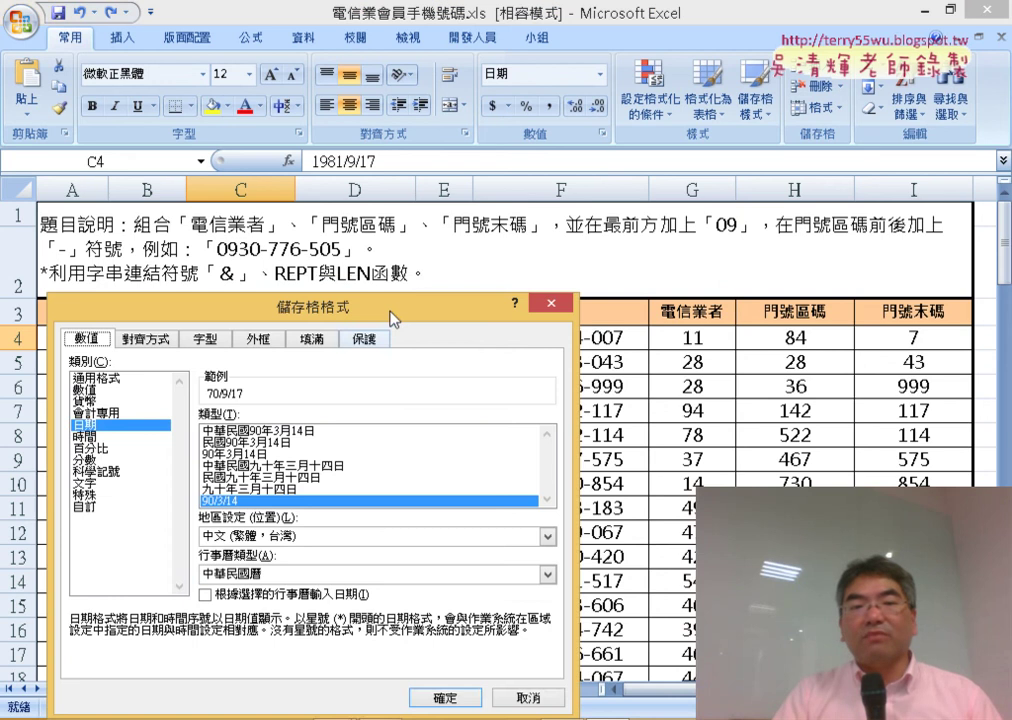
drag(392, 318, 738, 89)
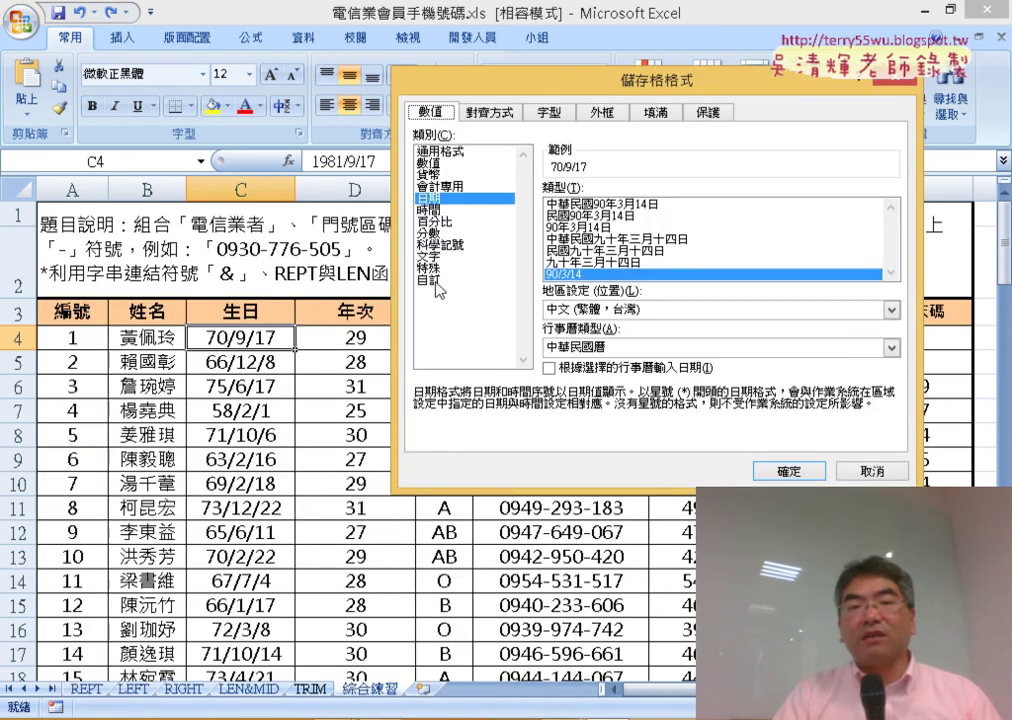
click(437, 283)
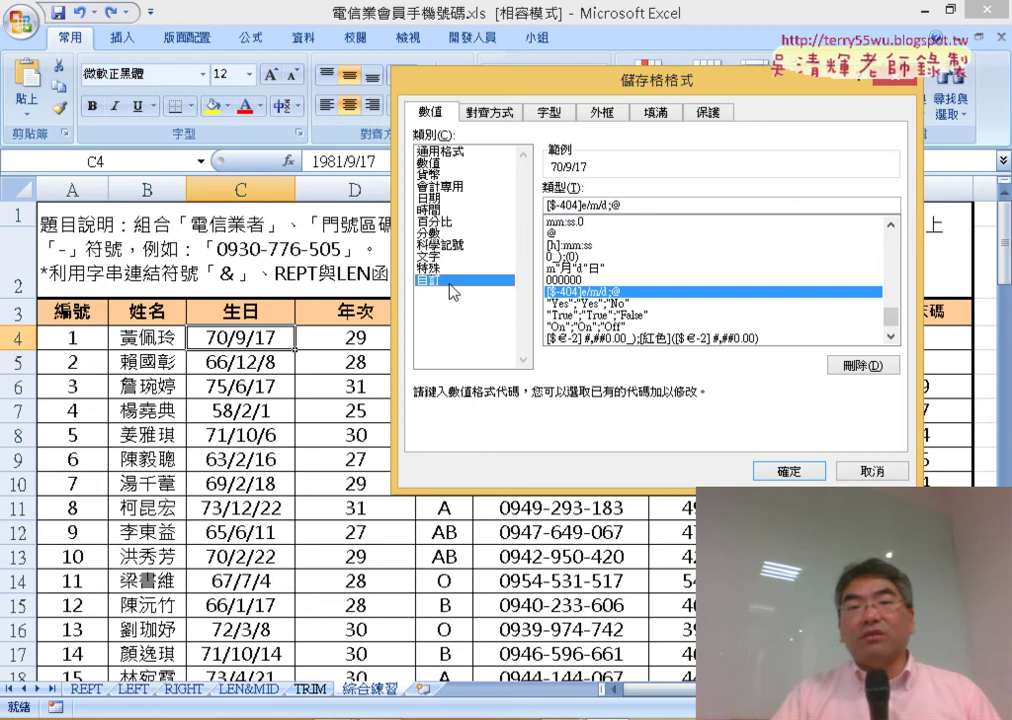
drag(661, 203, 510, 187)
key(ctrl+c)
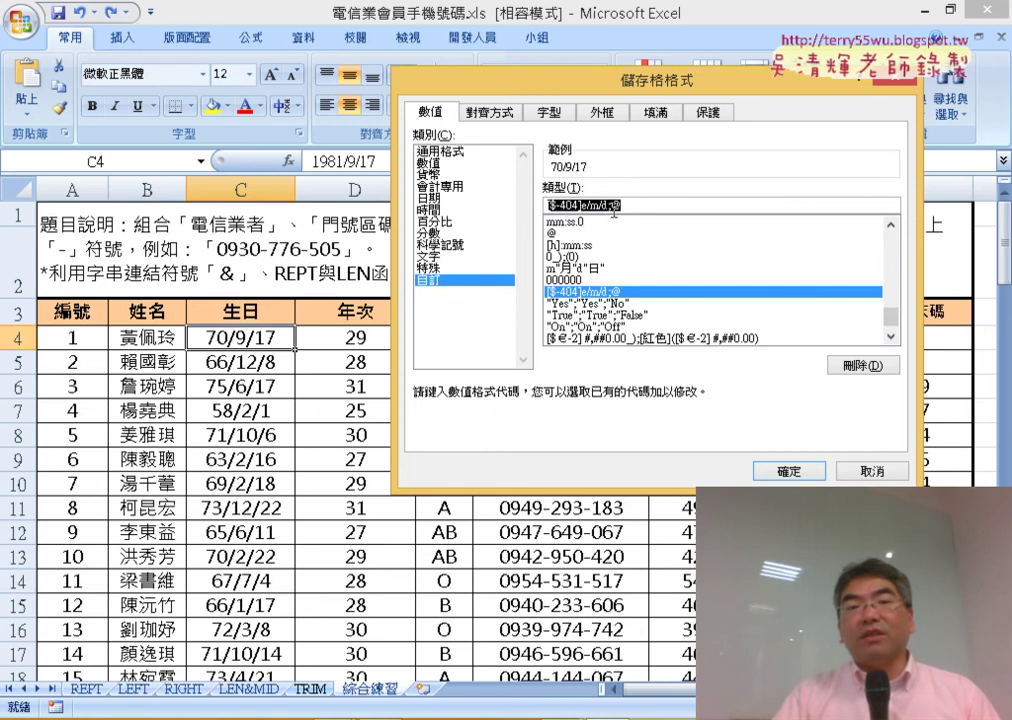
right_click(602, 208)
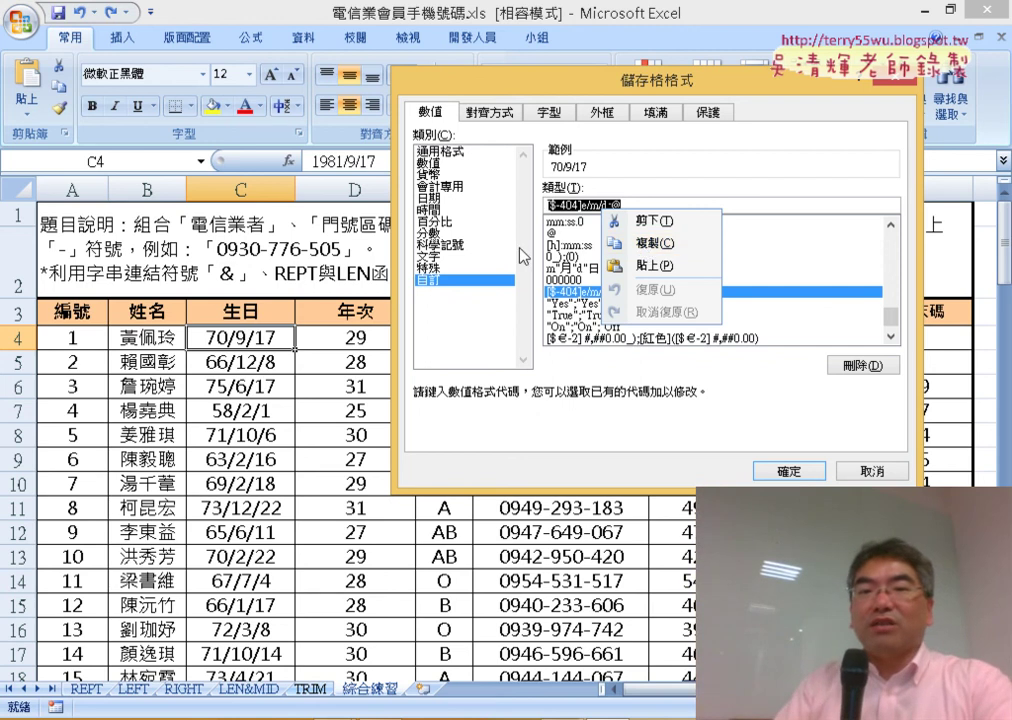
click(641, 243)
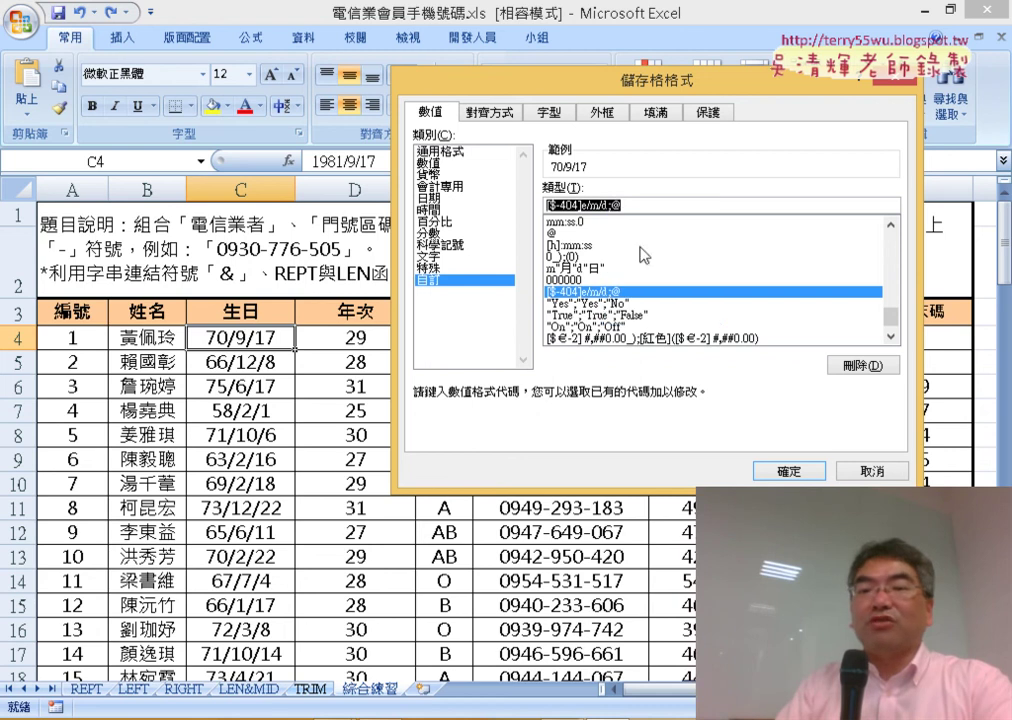
click(870, 474)
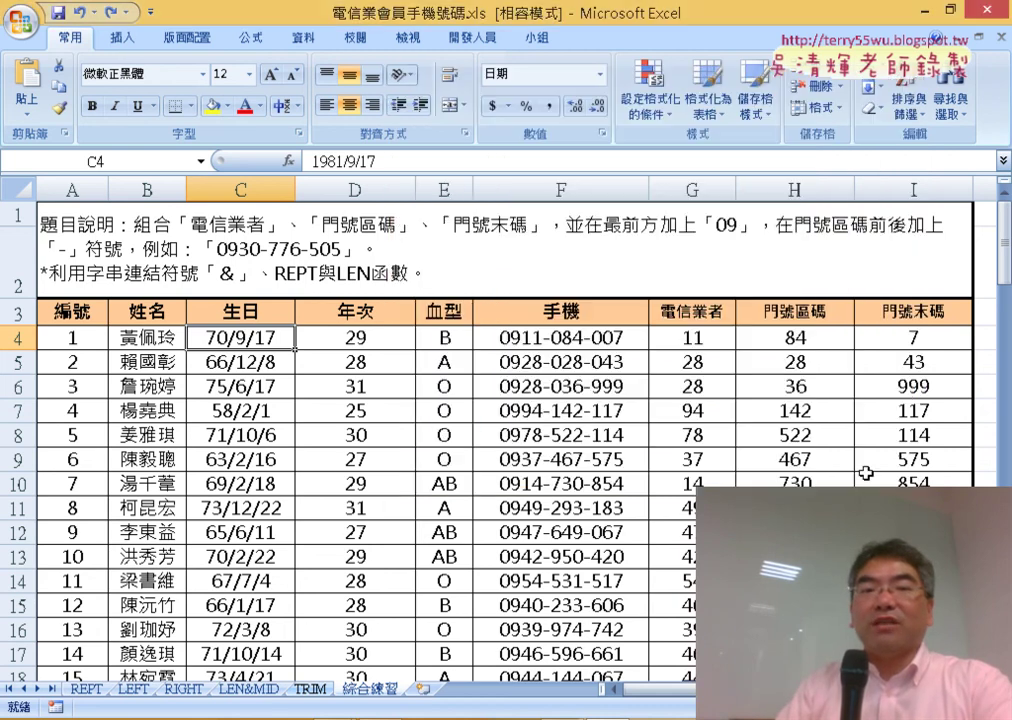
Clear D4's old year formula and insert the TEXT function in its place
click(372, 339)
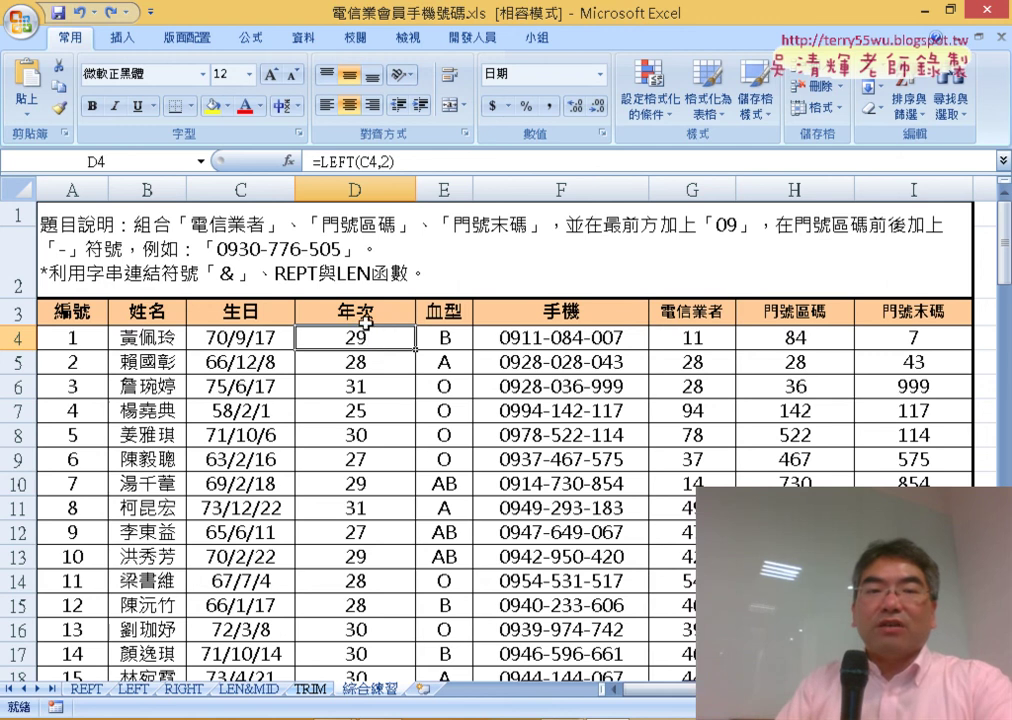
drag(396, 161, 312, 161)
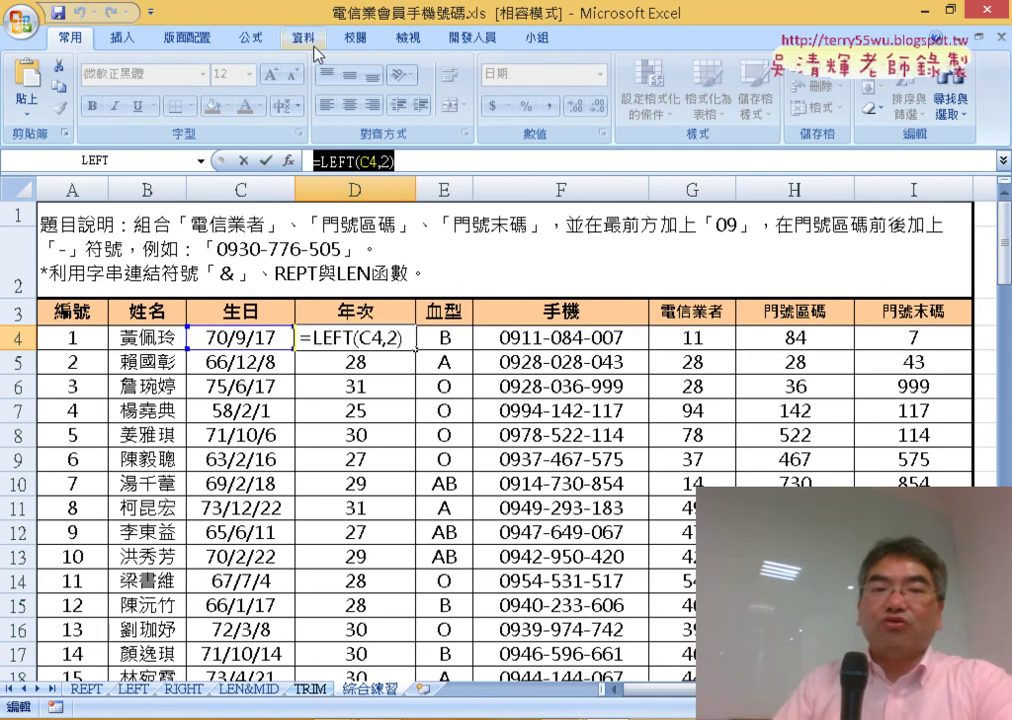
key(Delete)
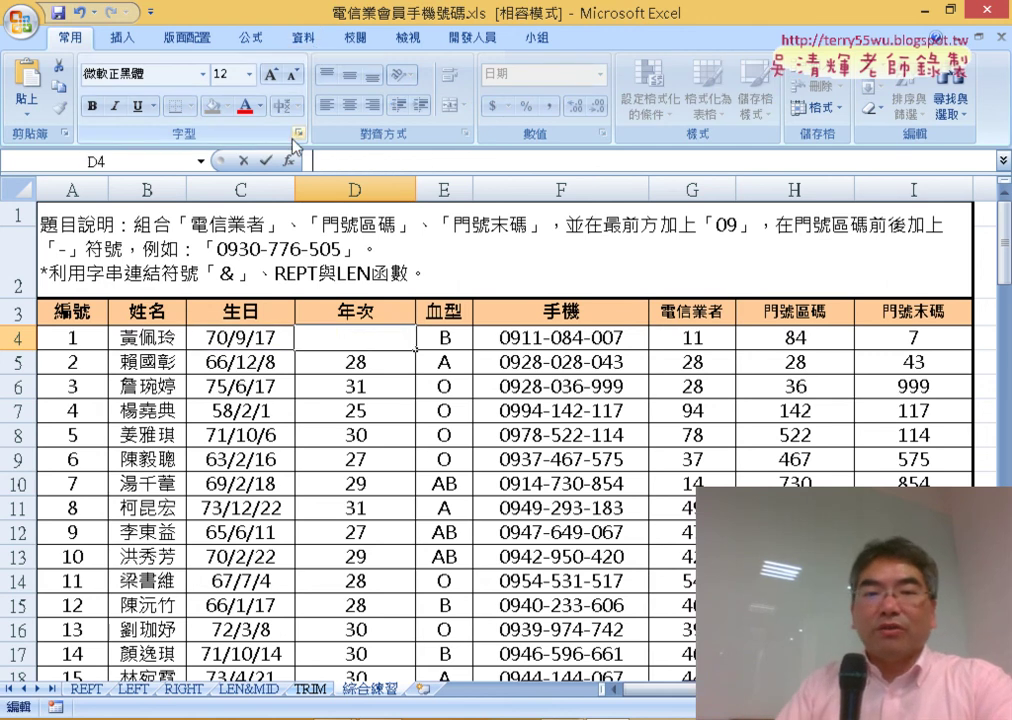
click(288, 160)
click(588, 241)
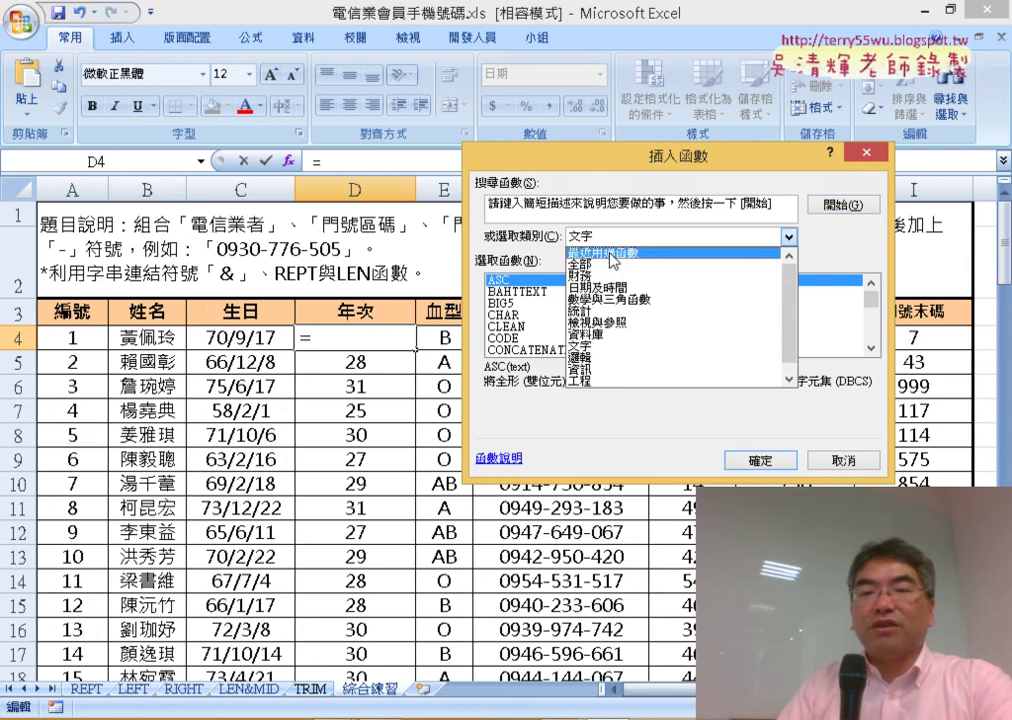
click(613, 254)
double_click(502, 291)
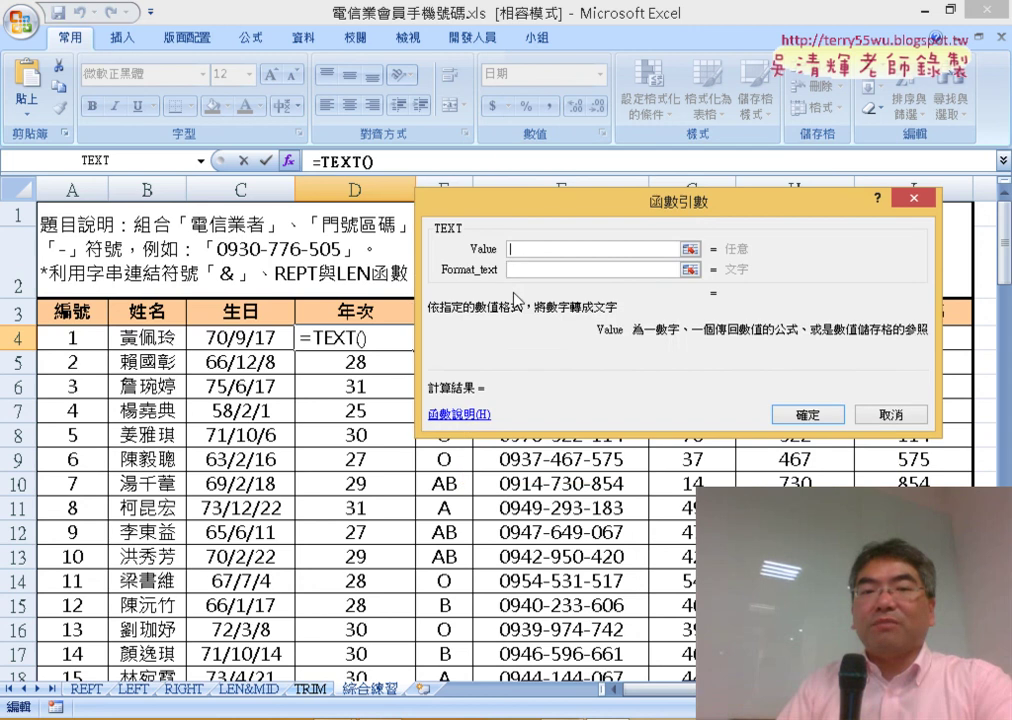
Give TEXT the value C4 and format "[$-404]e/m/d;@", previewing the result 70/9/17
click(530, 272)
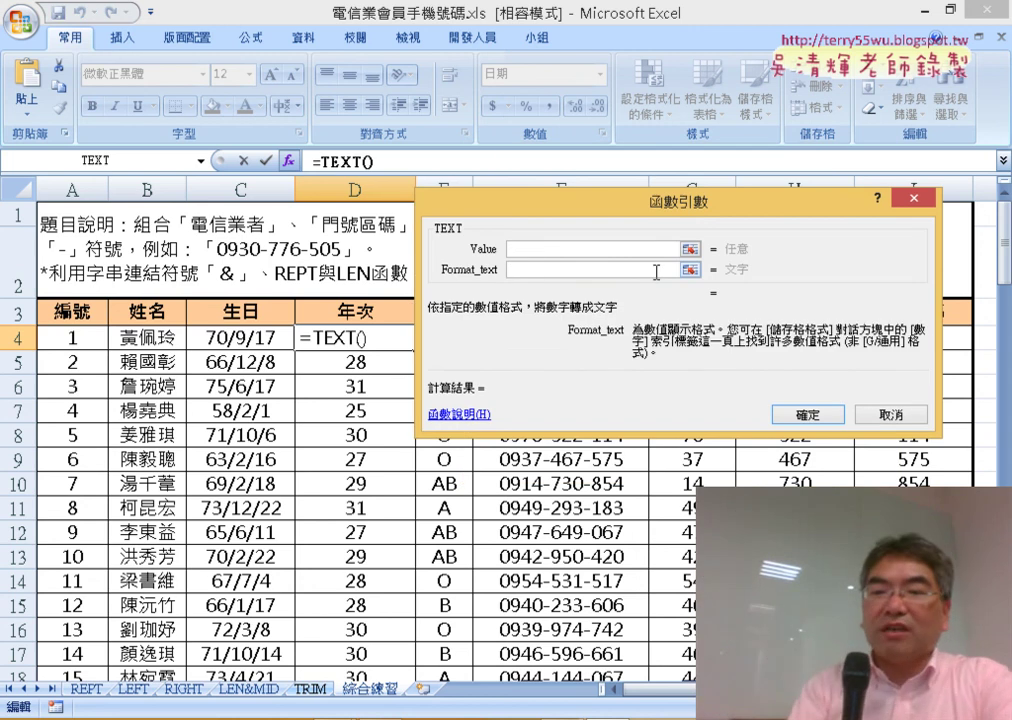
text(")
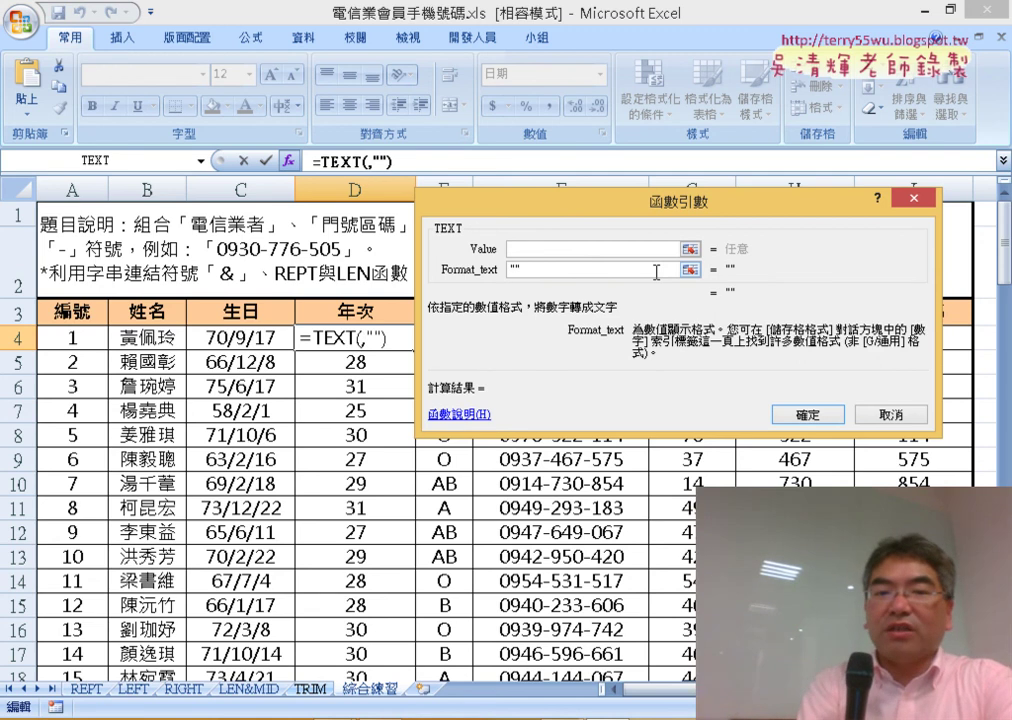
key(ctrl+v)
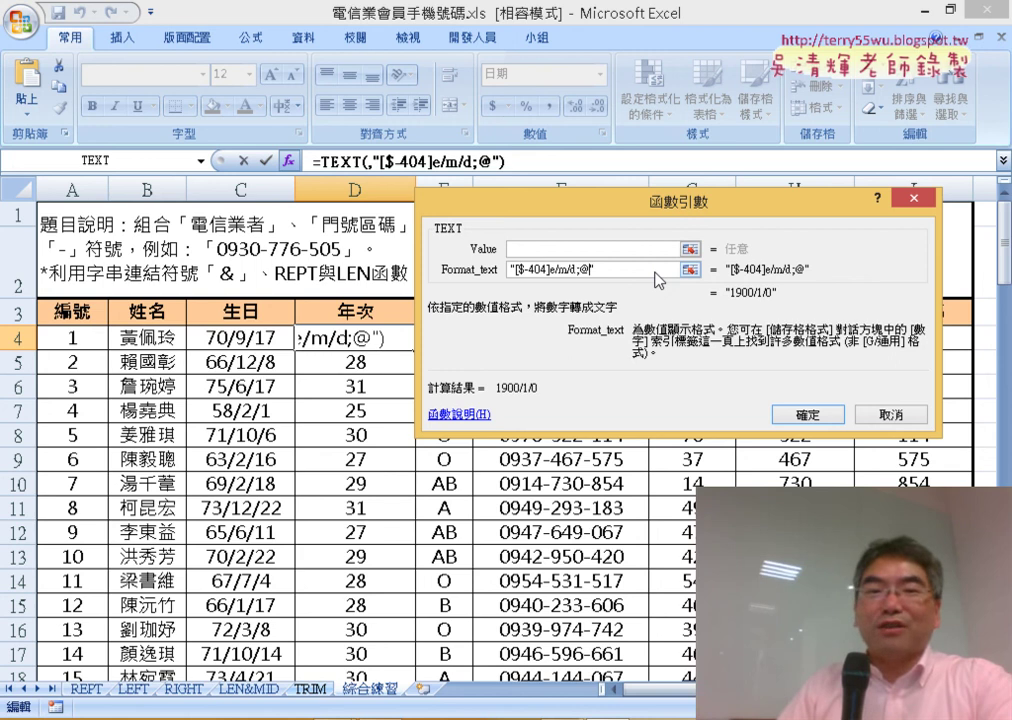
click(633, 249)
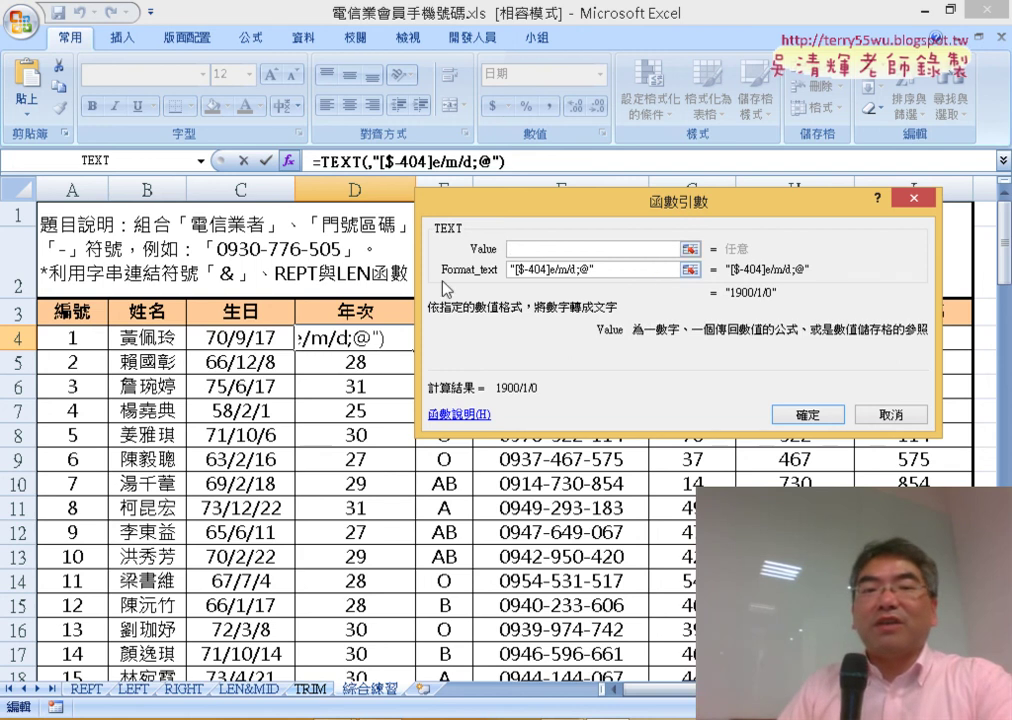
click(258, 338)
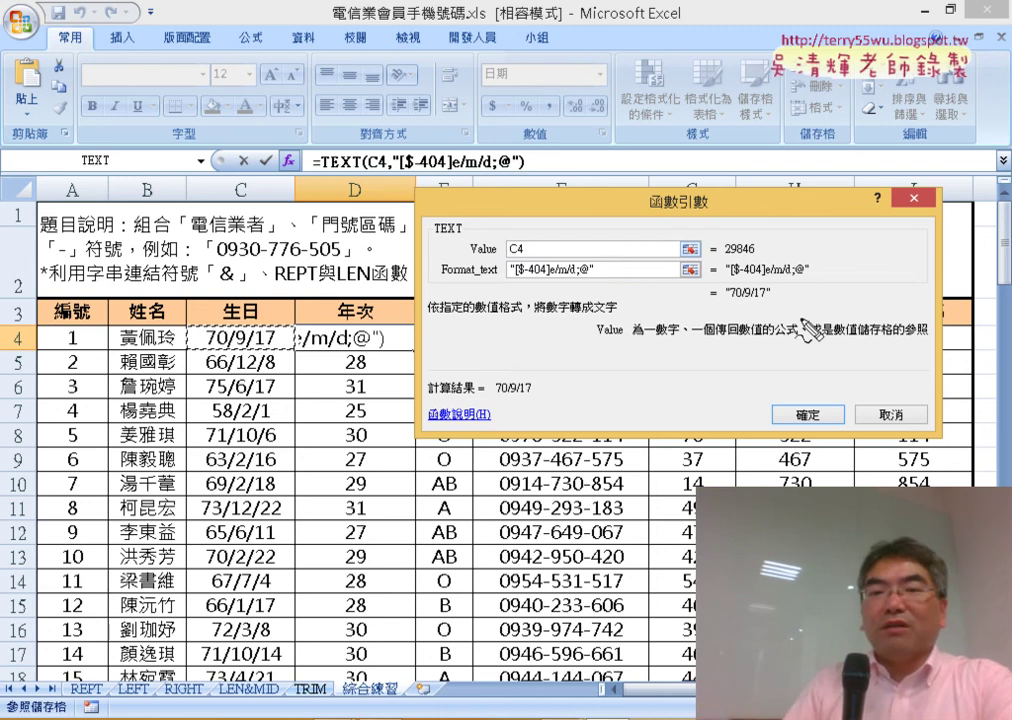
mouse_move(808, 330)
mouse_down()
mouse_move(690, 290)
mouse_move(893, 226)
mouse_move(825, 345)
mouse_up()
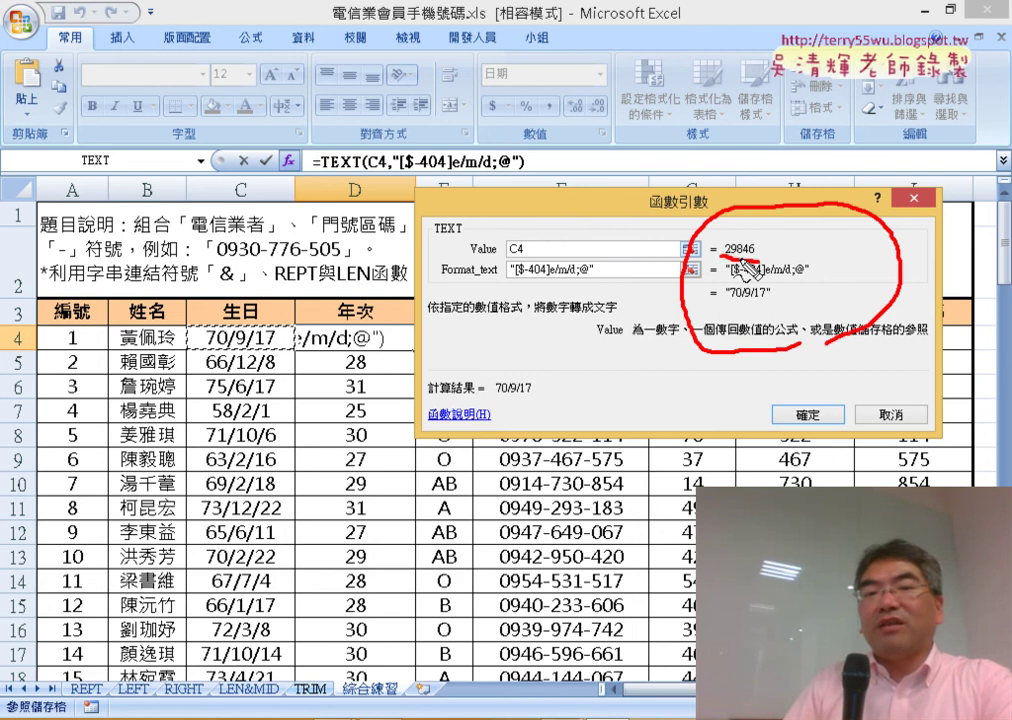
mouse_move(505, 262)
mouse_down()
mouse_move(535, 250)
mouse_move(713, 262)
mouse_move(800, 292)
mouse_up()
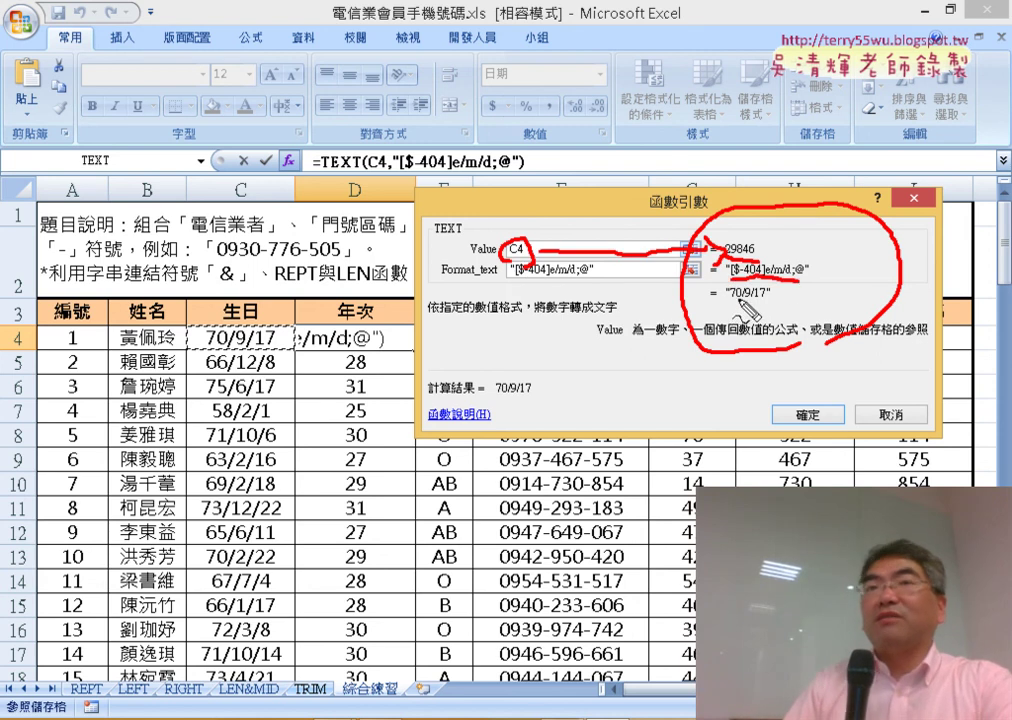
drag(724, 307, 778, 307)
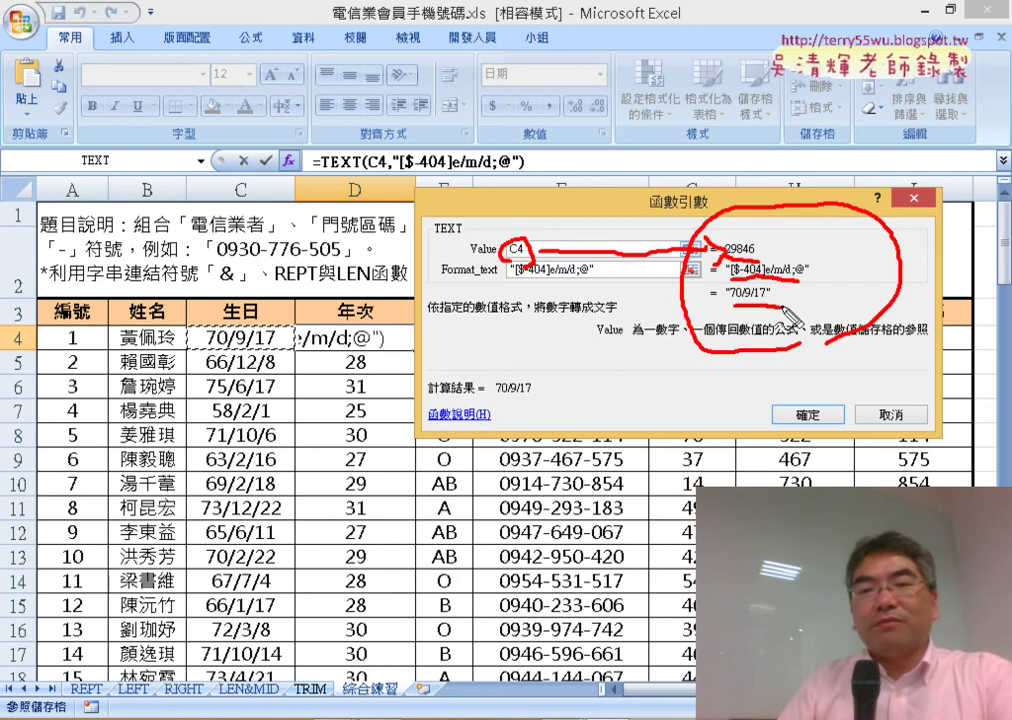
key(Escape)
Confirm D4's TEXT formula and compare it with the birthday value in C4
click(806, 413)
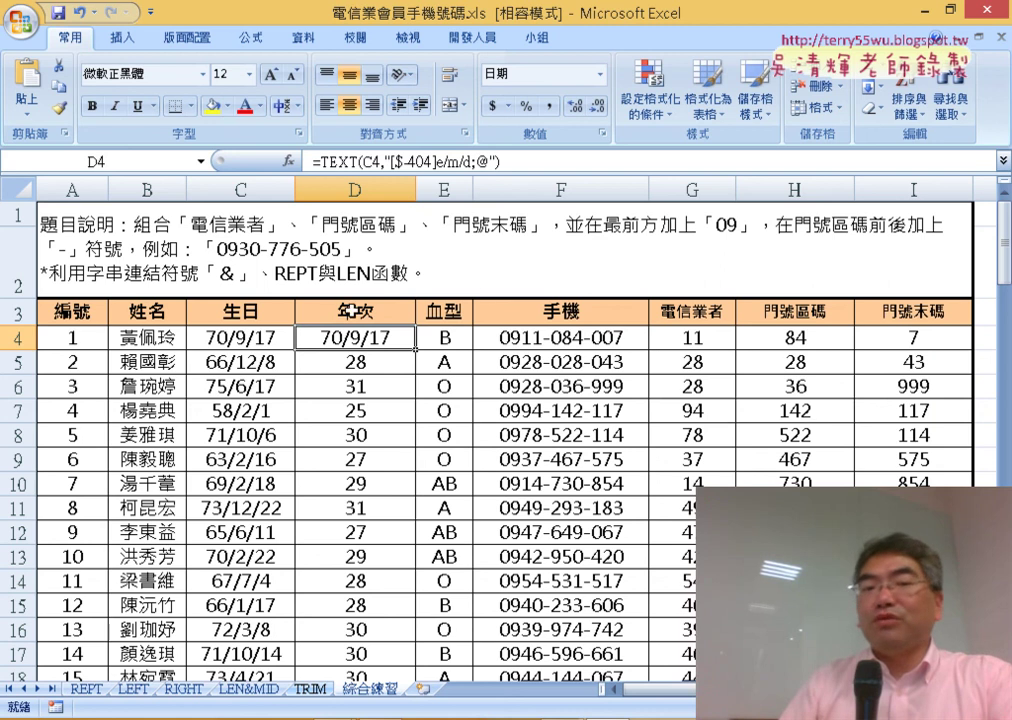
click(219, 344)
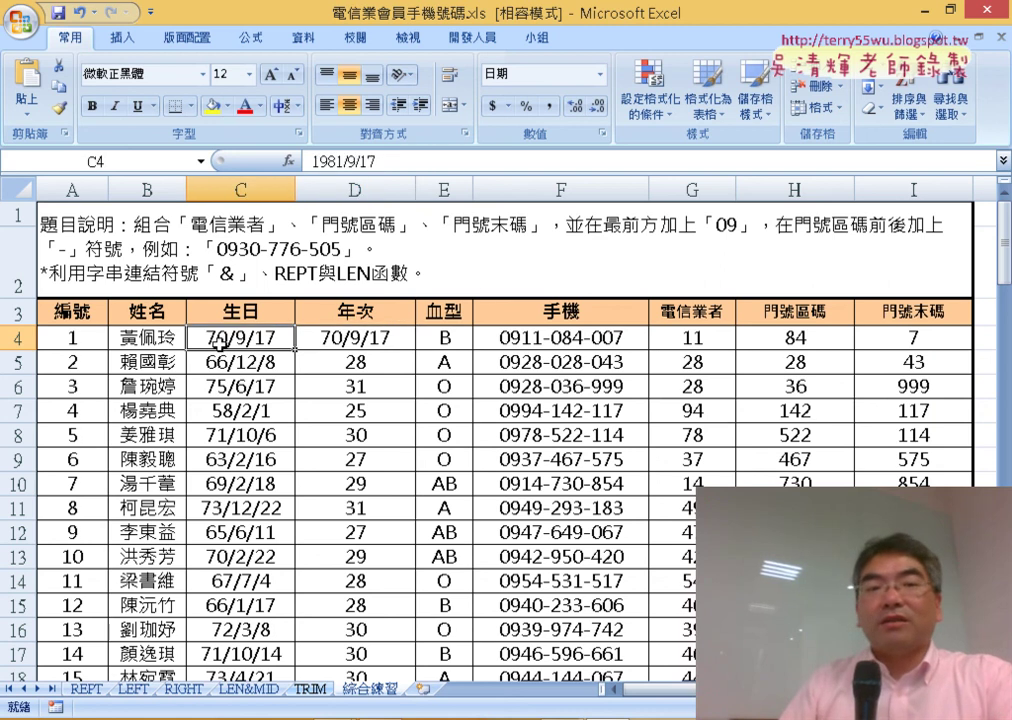
click(358, 335)
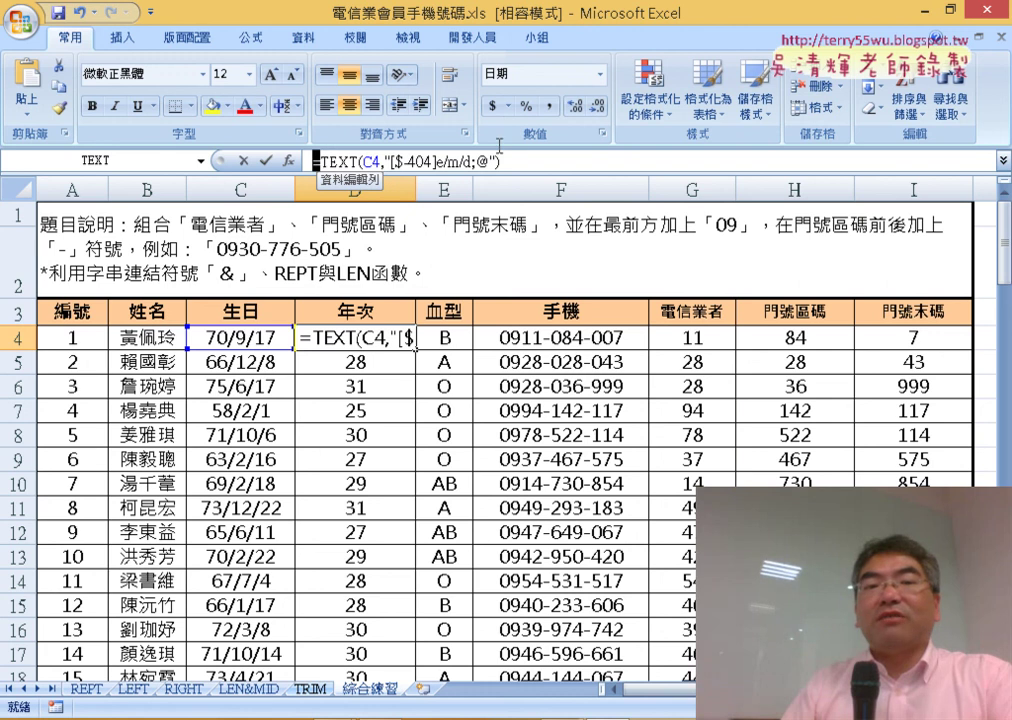
Wrap D4's formula as =LEFT(TEXT(C4,"[$-404]e/m/d;@"),2) so it shows 70
drag(320, 160, 500, 160)
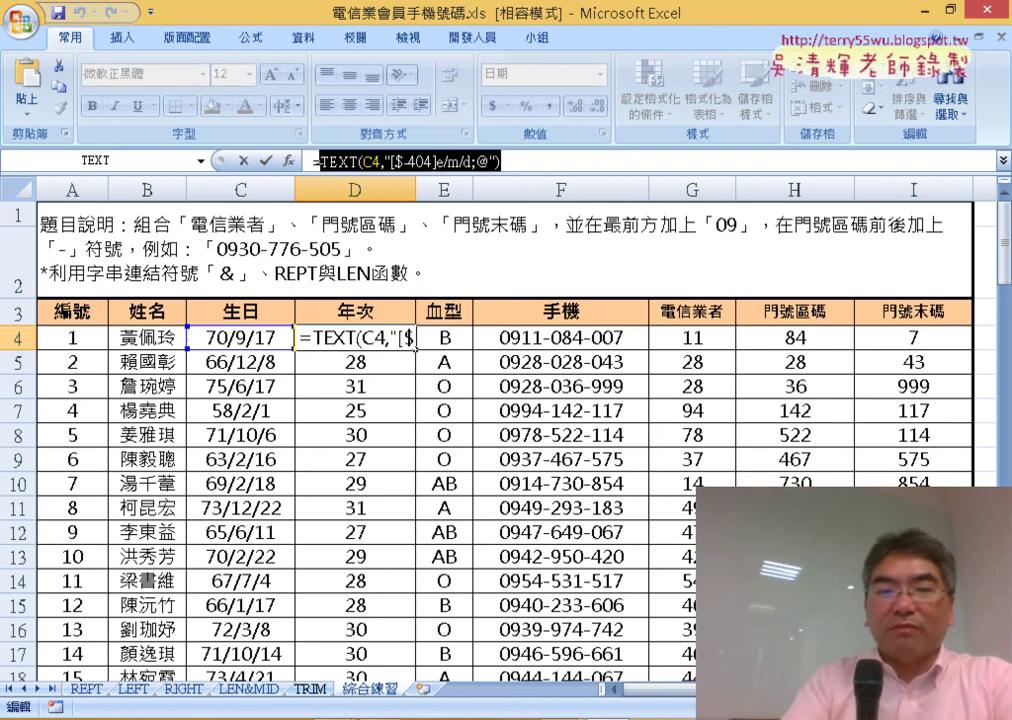
key(Left)
text(l)
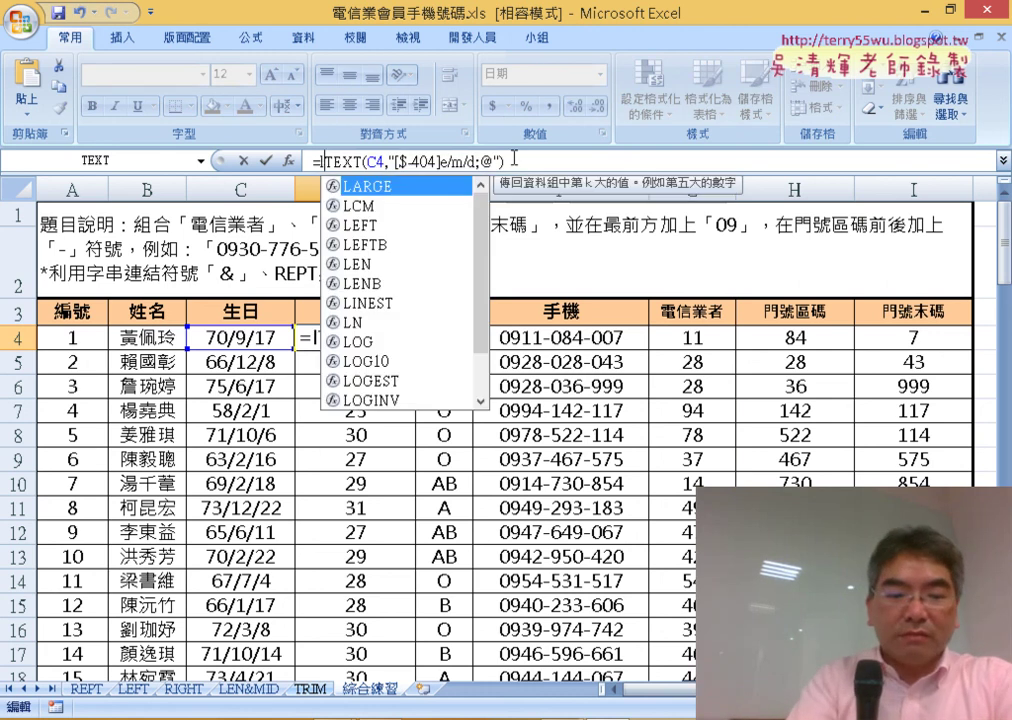
text(eft)
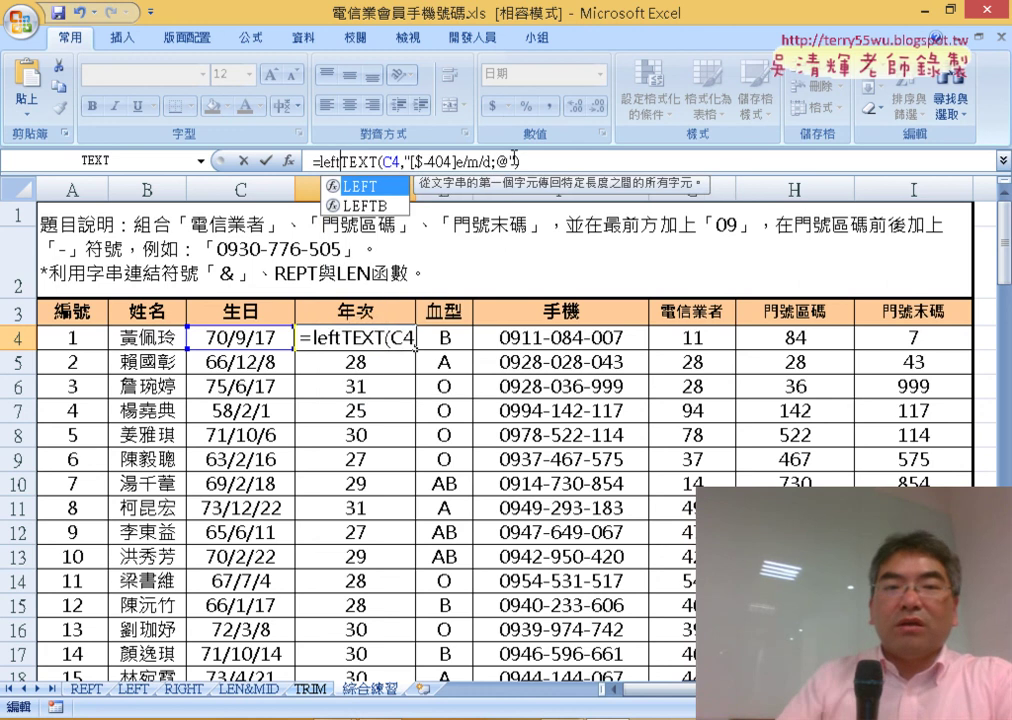
text(()
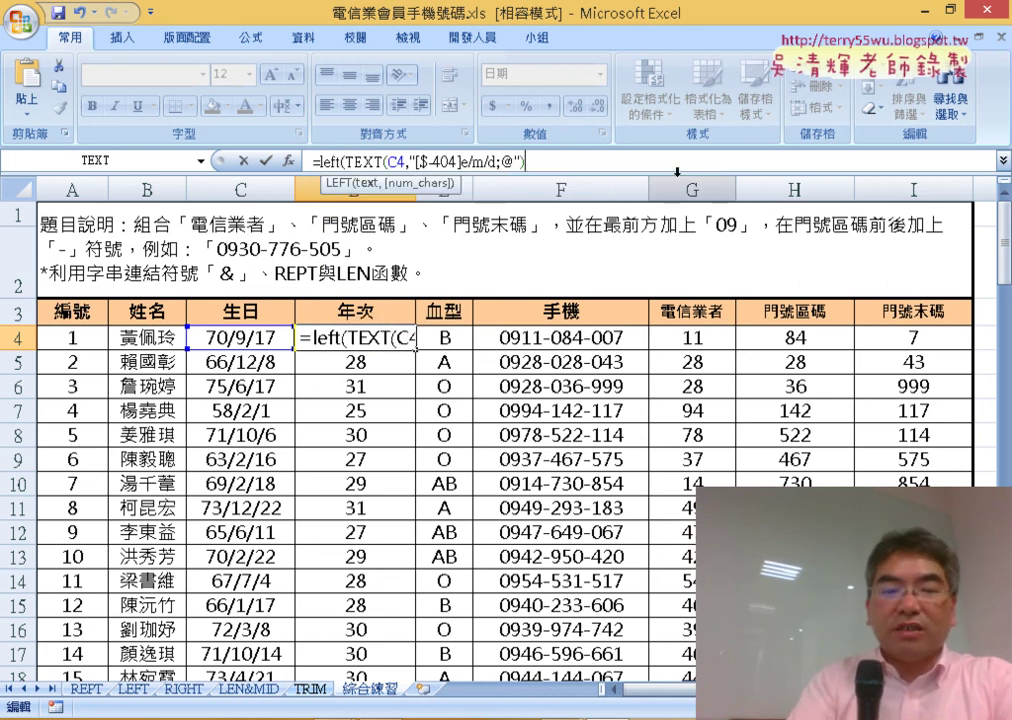
key(End)
text(,)
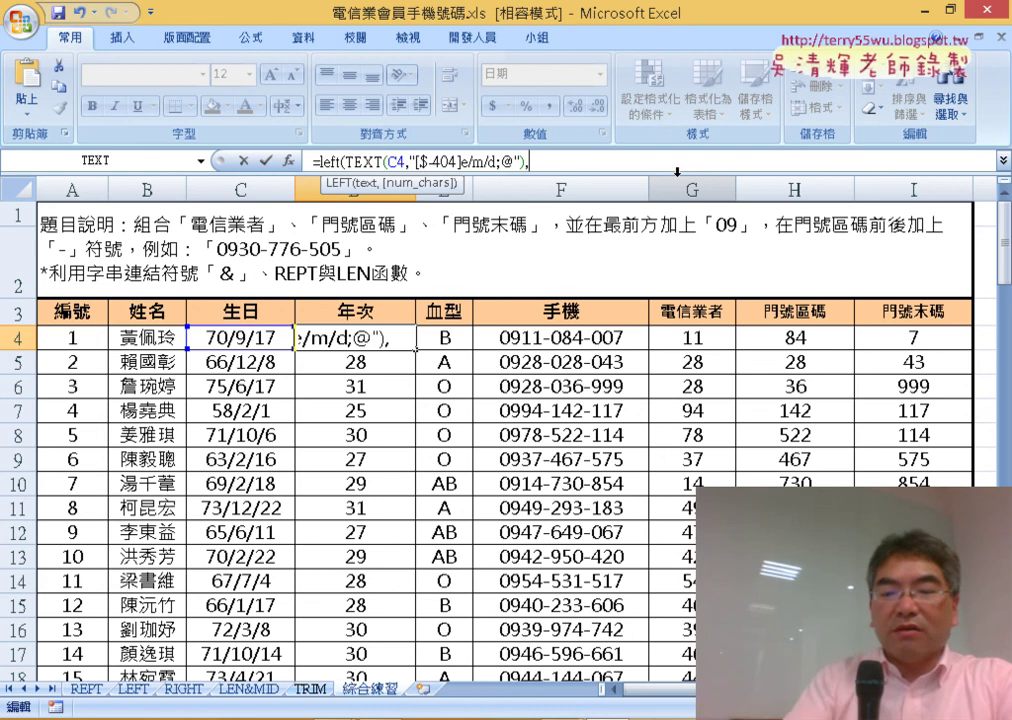
text(2)
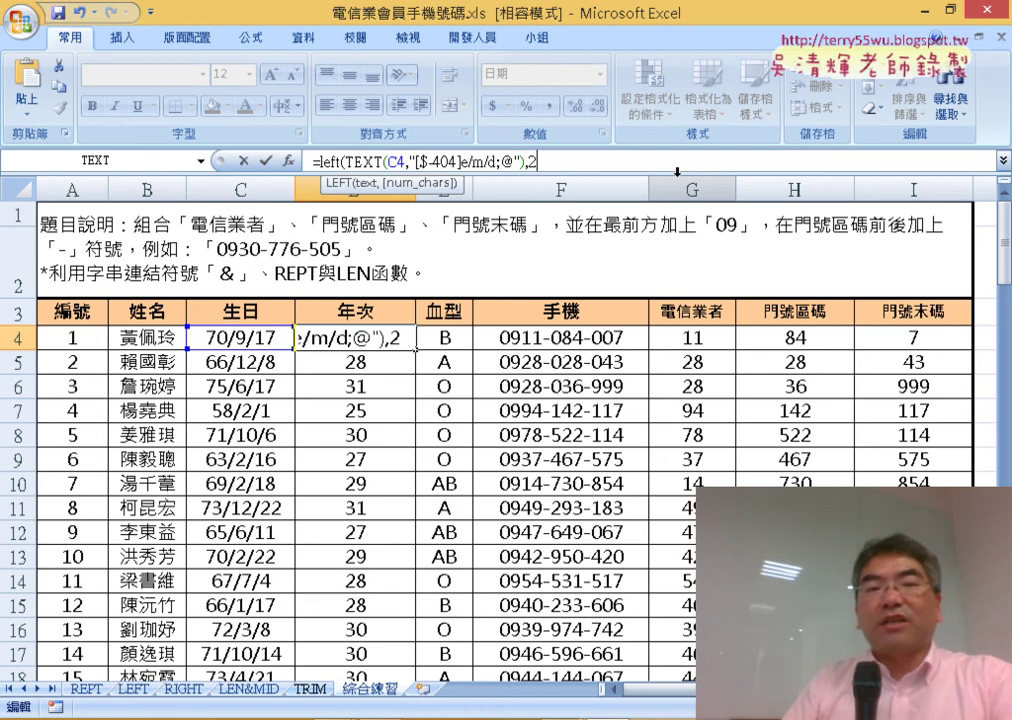
click(268, 161)
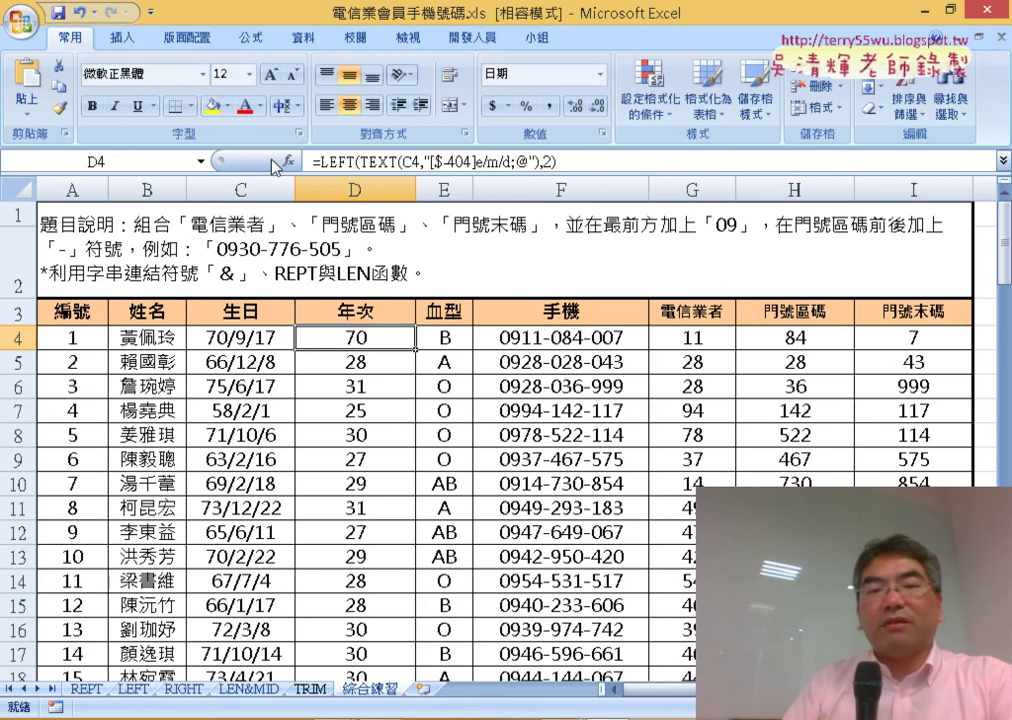
Fill D4's LEFT/TEXT year formula down the 年次 column with the fill handle
double_click(416, 352)
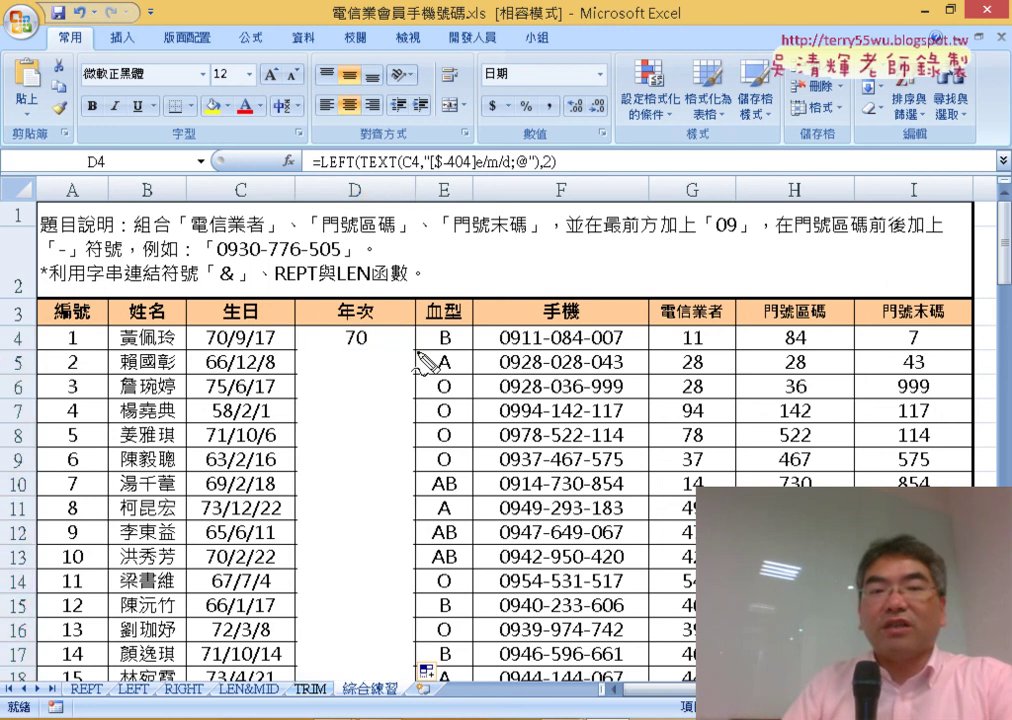
mouse_move(424, 223)
mouse_down()
mouse_move(434, 241)
mouse_move(476, 254)
mouse_move(500, 335)
mouse_up()
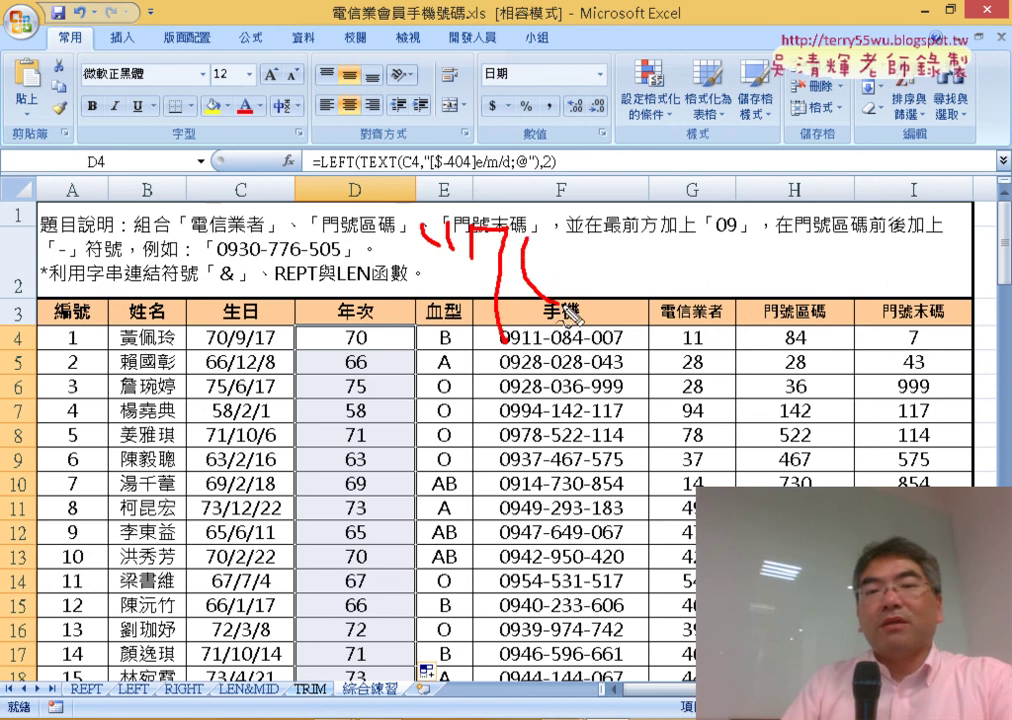
drag(550, 215, 545, 222)
drag(598, 195, 603, 215)
drag(634, 266, 708, 263)
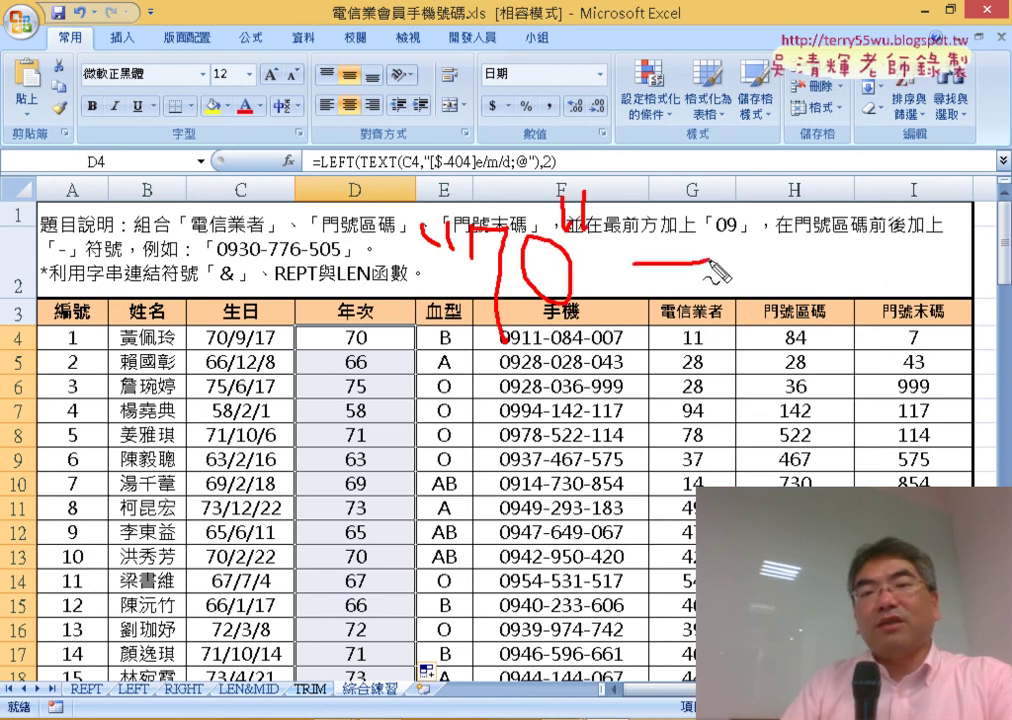
drag(622, 290, 718, 287)
mouse_move(742, 190)
mouse_down()
mouse_move(795, 186)
mouse_move(778, 362)
mouse_up()
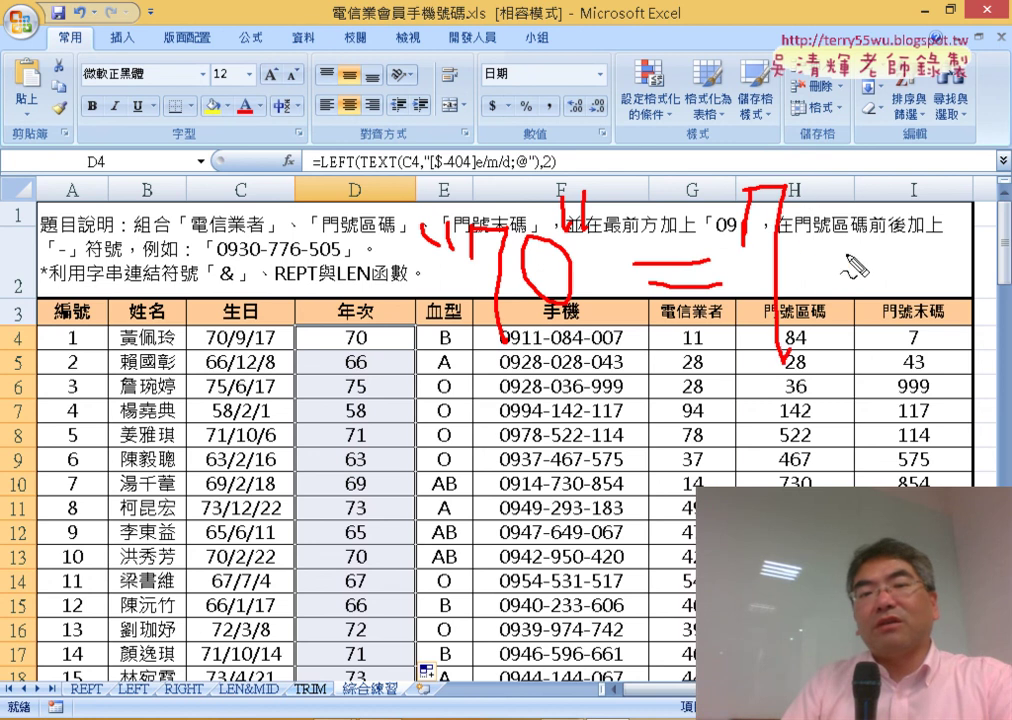
mouse_move(803, 240)
mouse_down()
mouse_move(845, 318)
mouse_move(812, 268)
mouse_up()
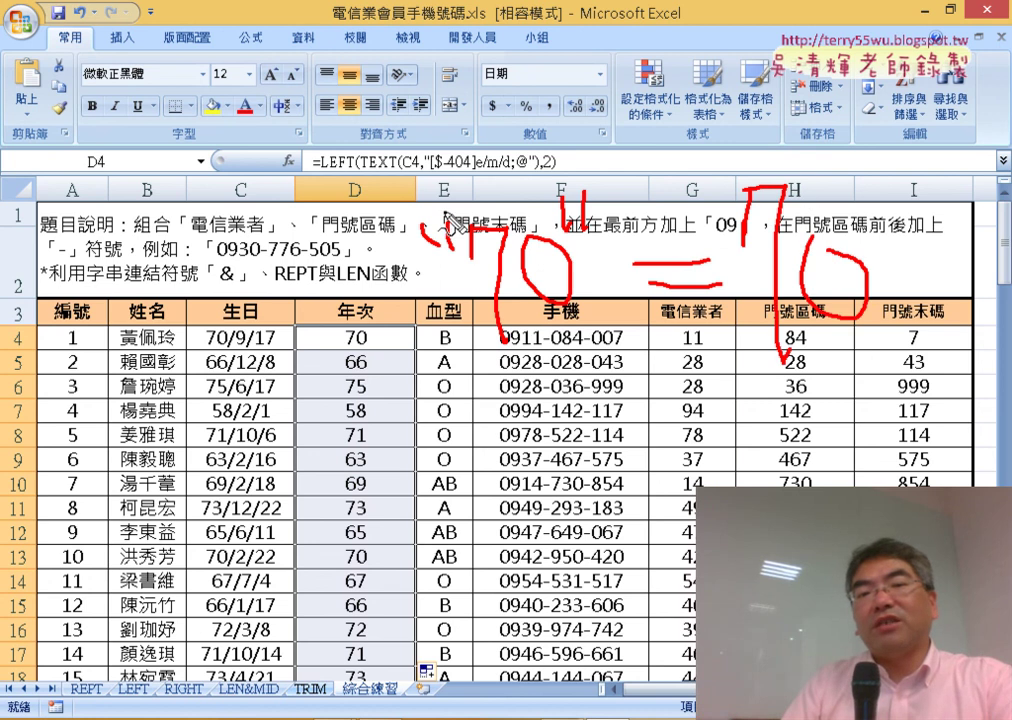
drag(480, 348, 560, 345)
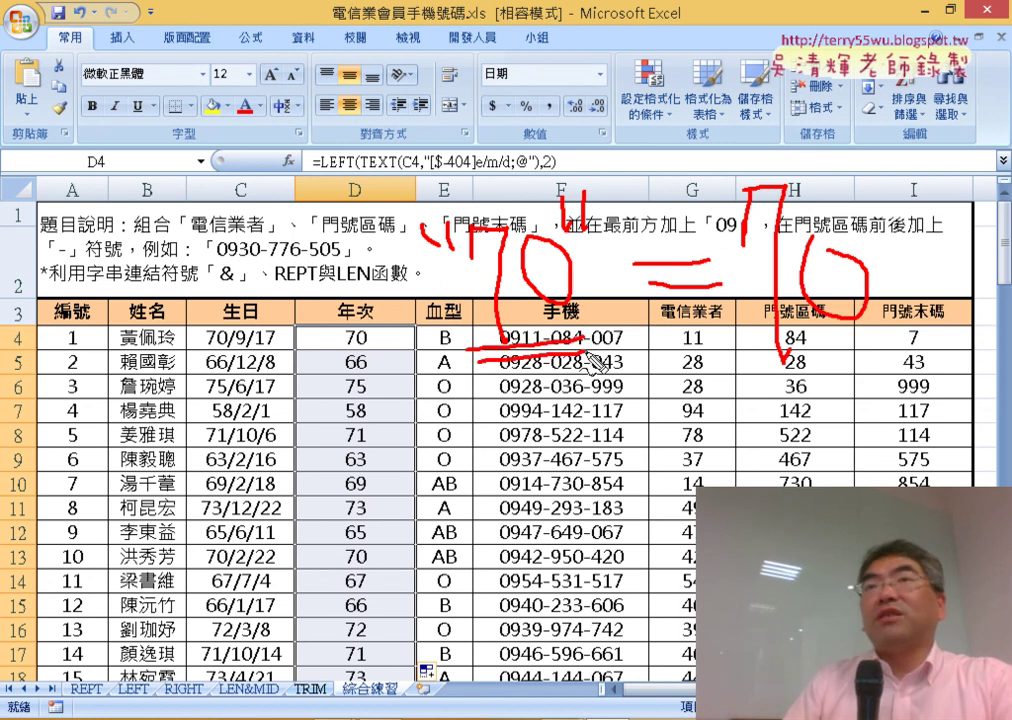
mouse_move(768, 350)
mouse_down()
mouse_move(810, 347)
mouse_move(816, 366)
mouse_move(842, 362)
mouse_up()
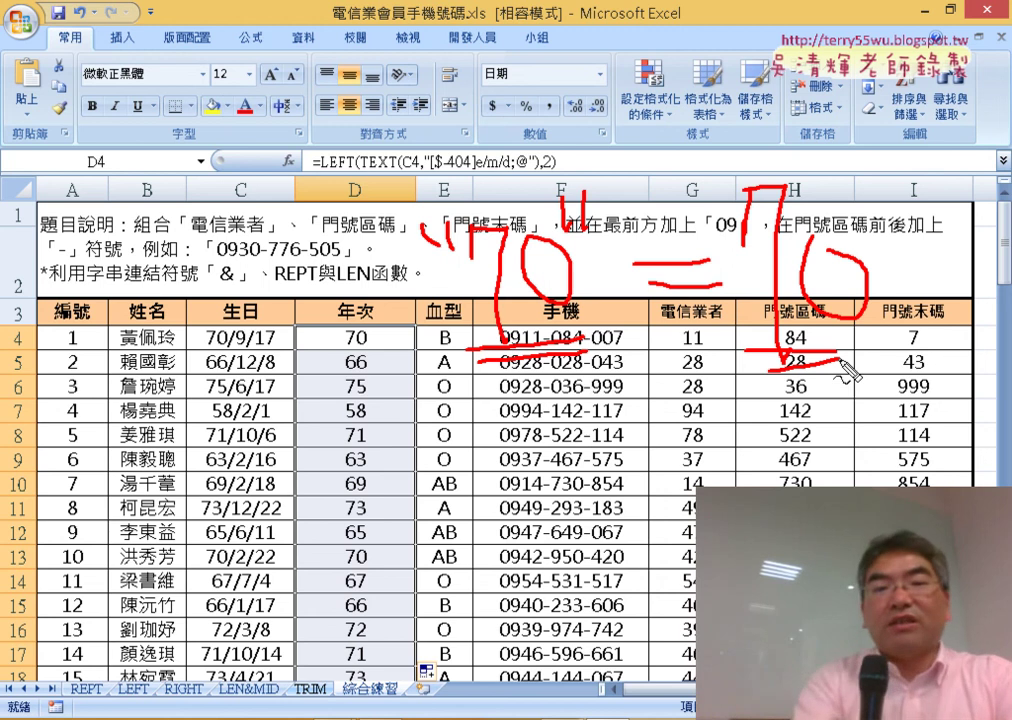
key(Escape)
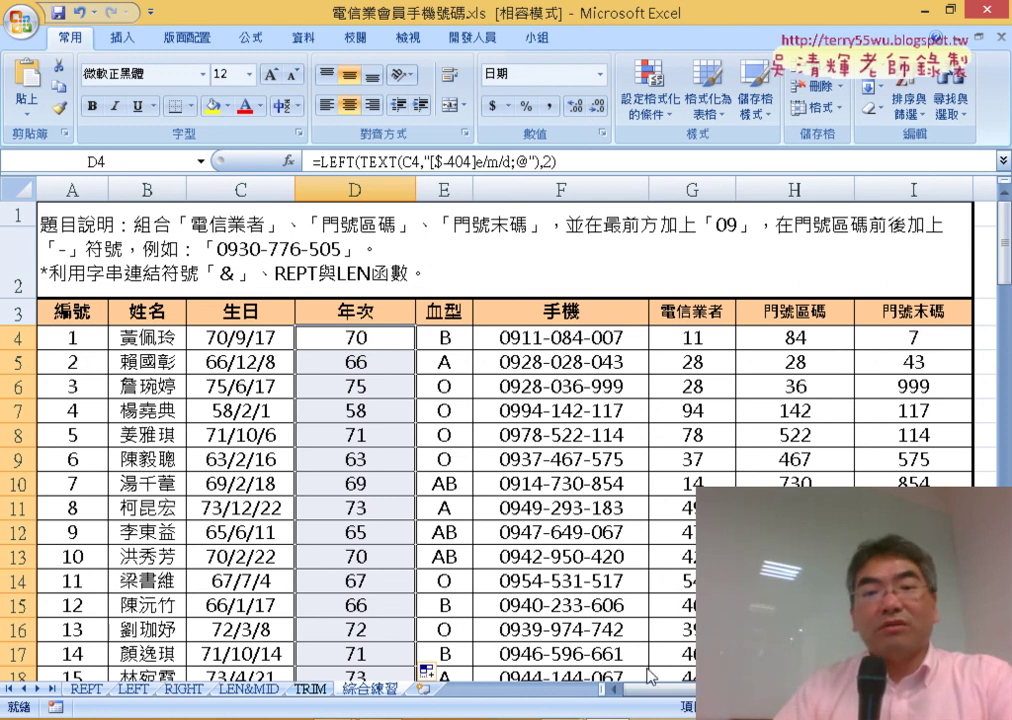
scroll(648, 676, right, 2)
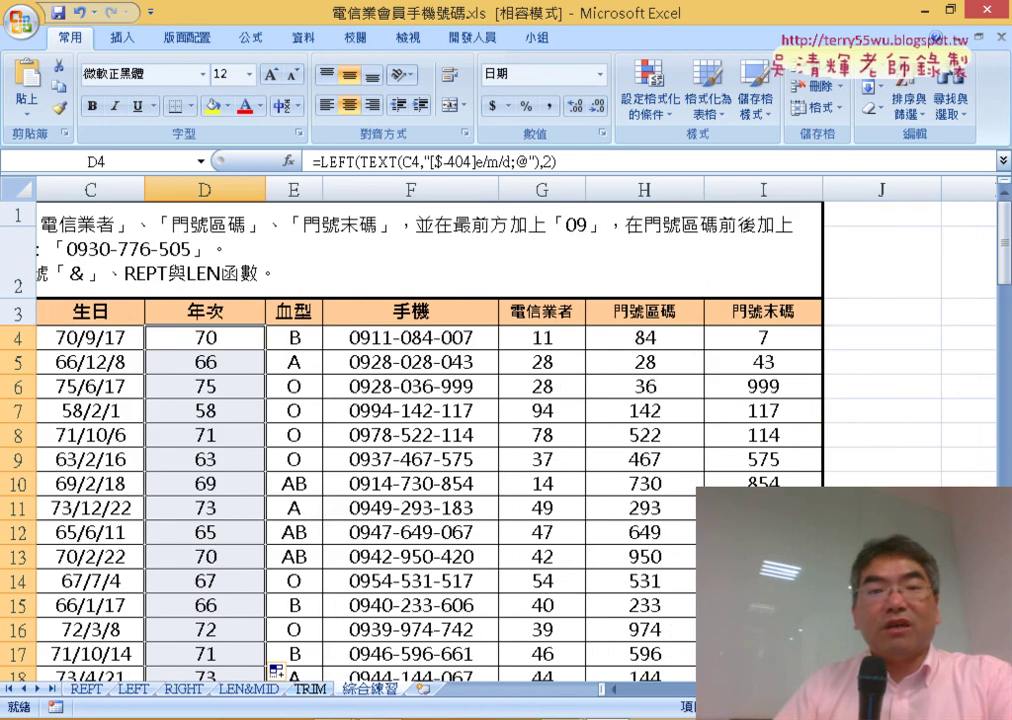
click(893, 345)
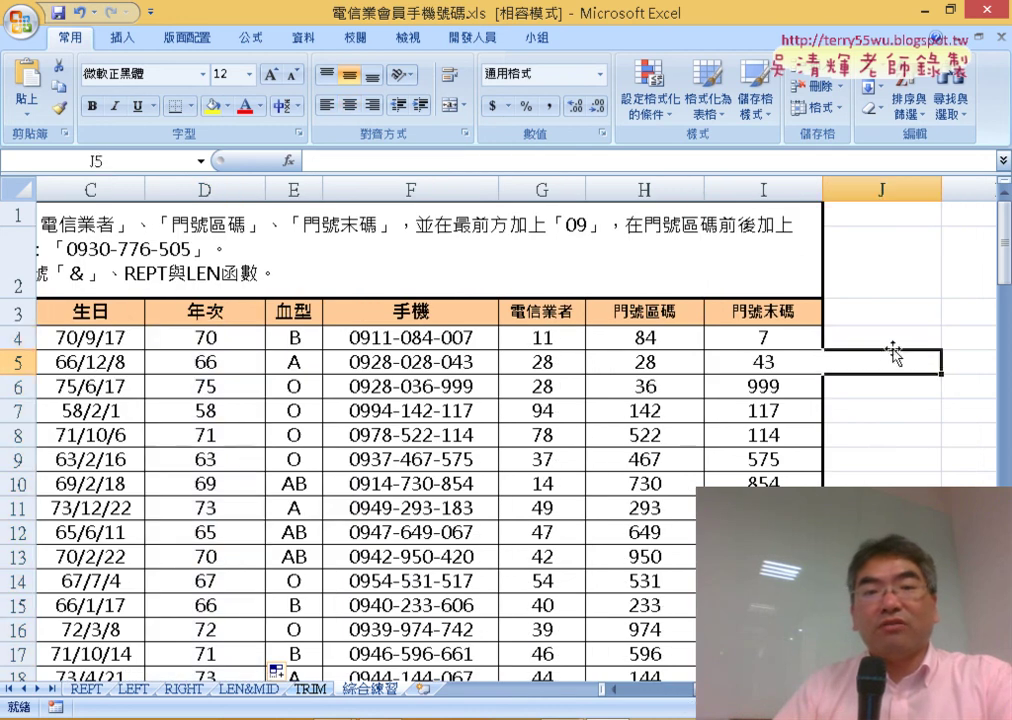
click(289, 161)
click(641, 238)
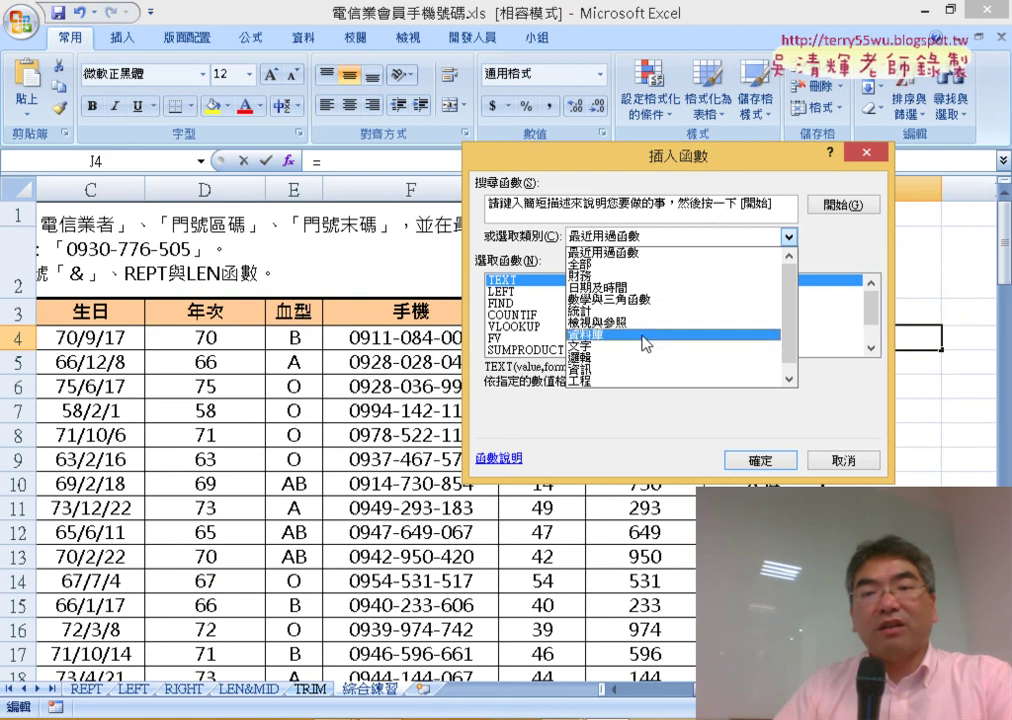
click(644, 356)
scroll(822, 312, down, 8)
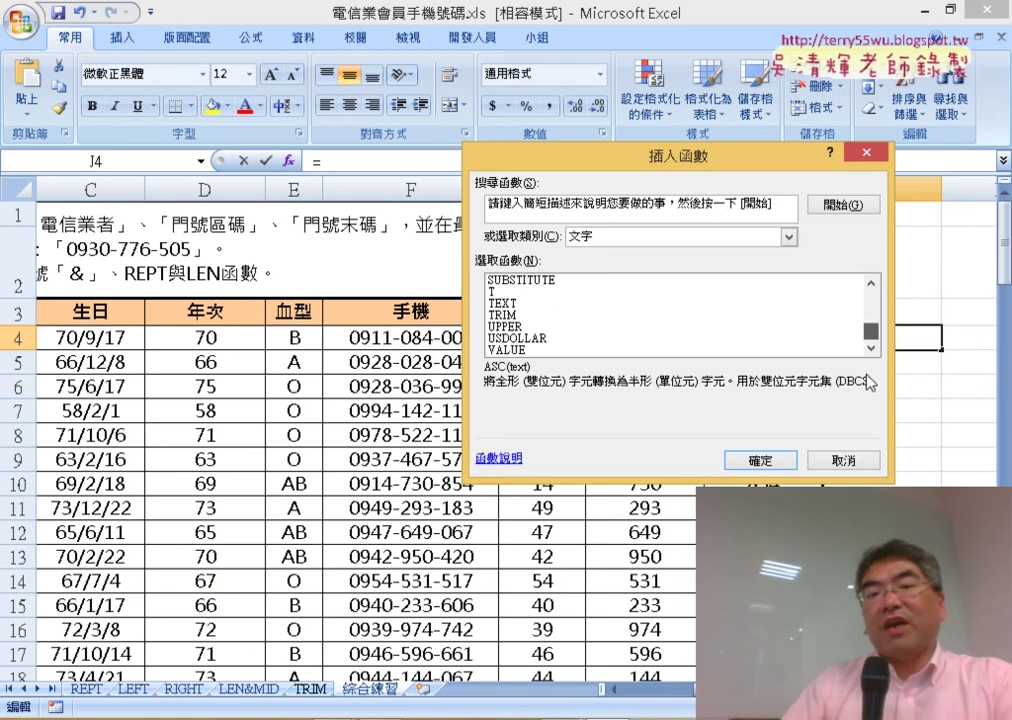
click(515, 351)
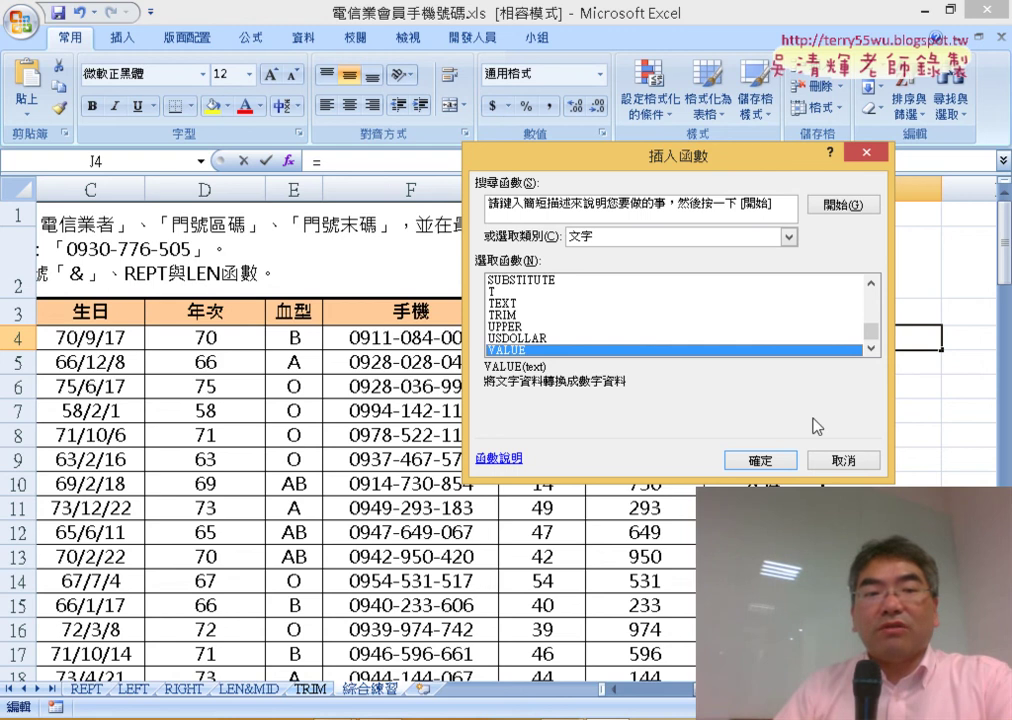
click(848, 460)
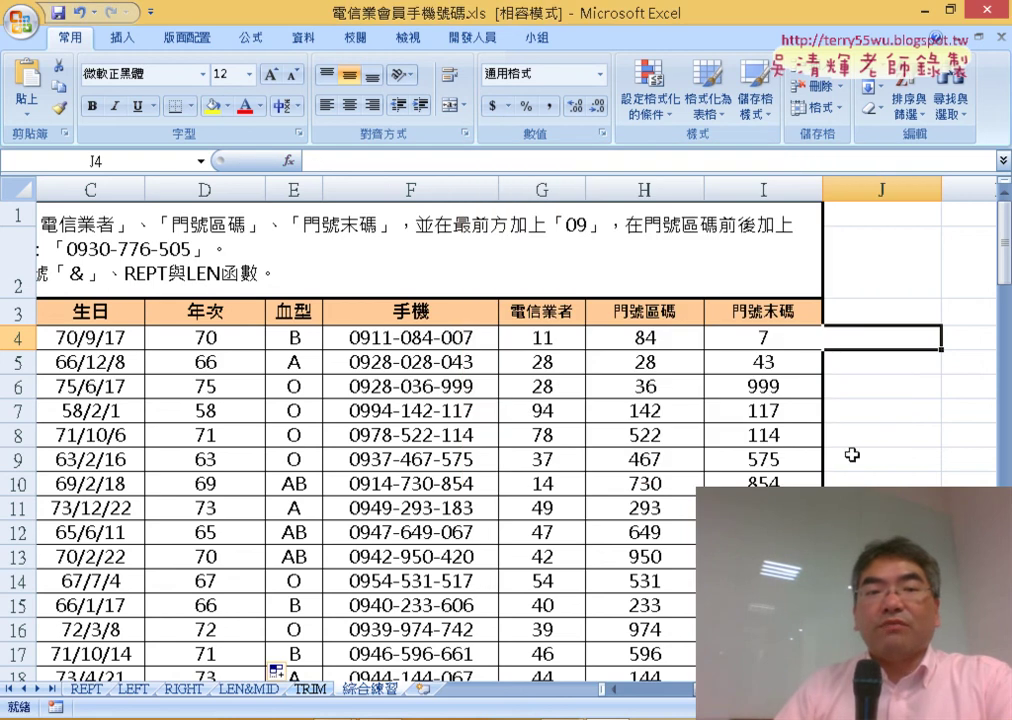
click(240, 340)
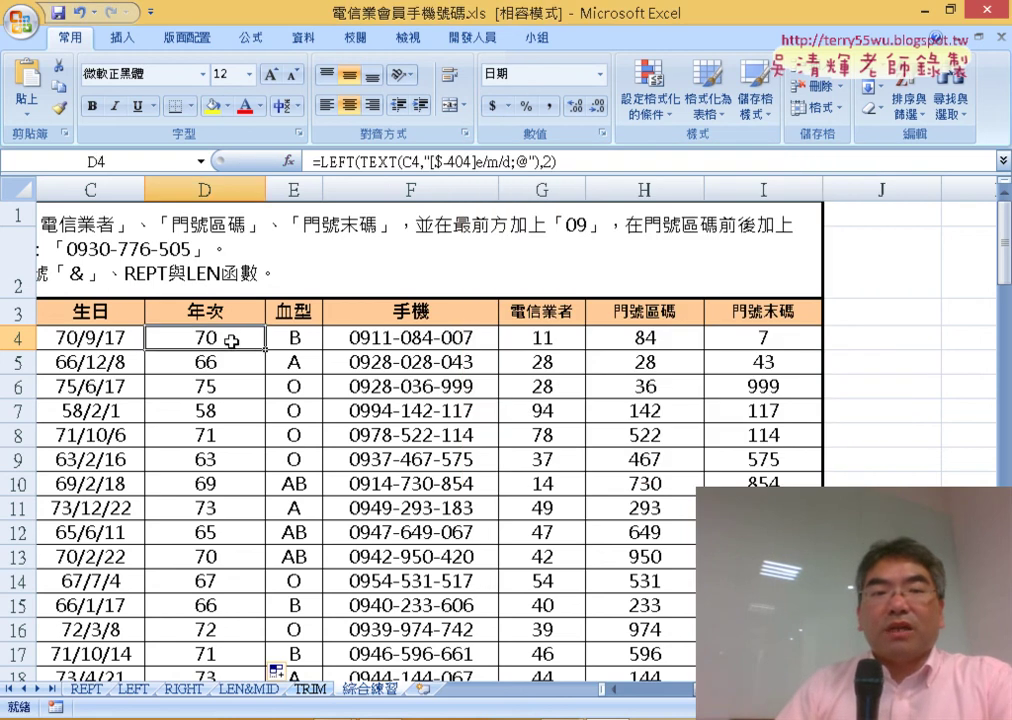
click(370, 161)
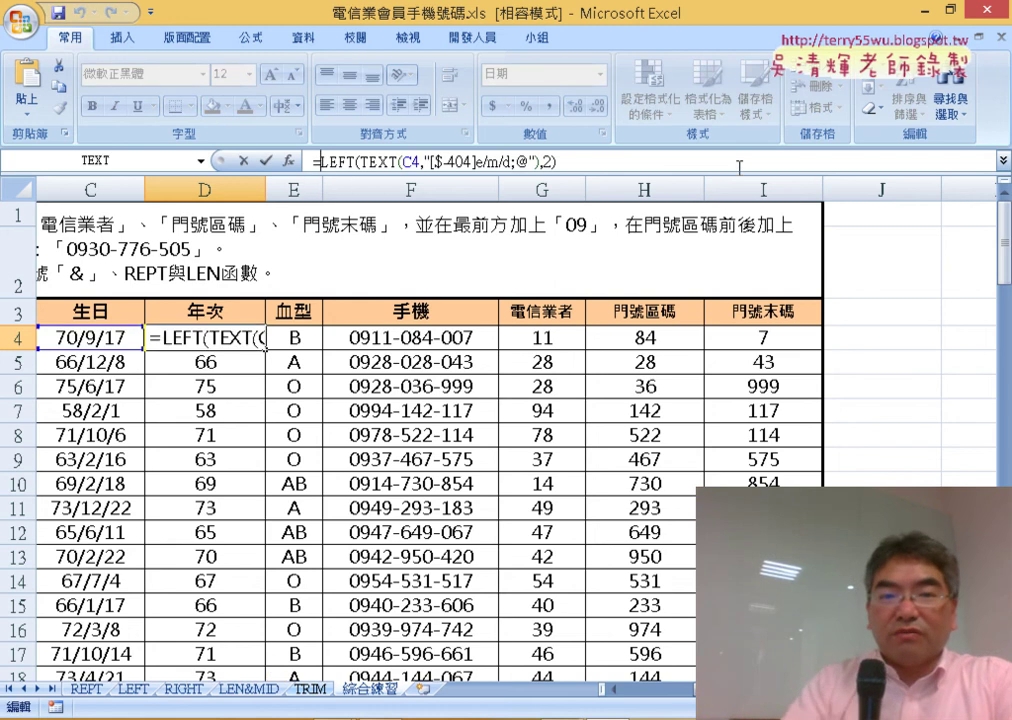
text(v)
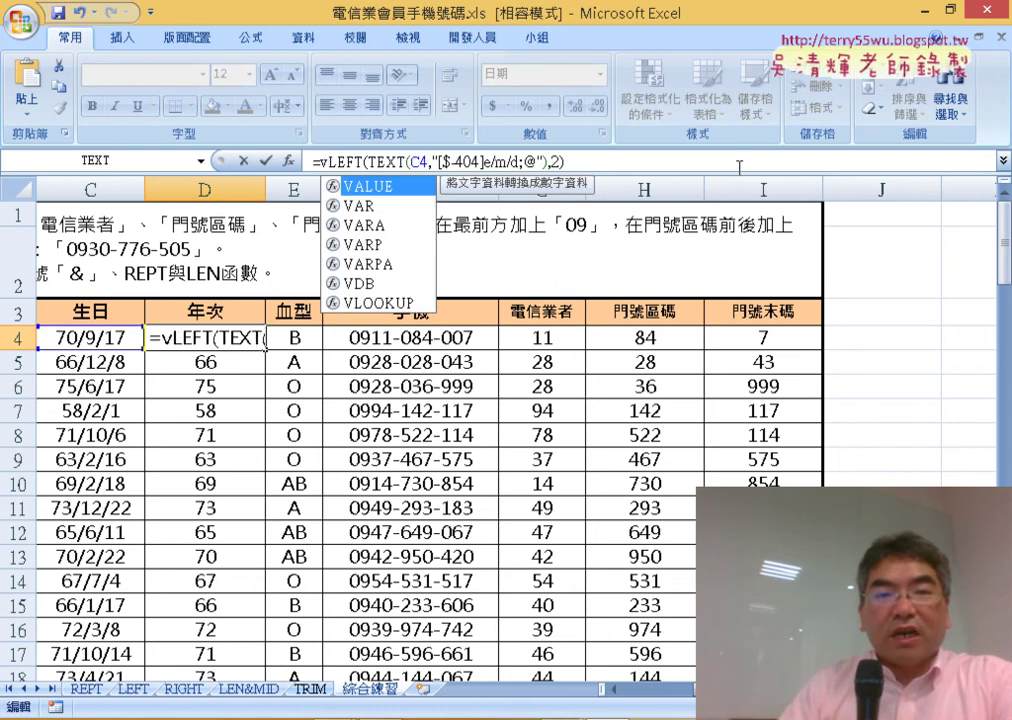
key(Tab)
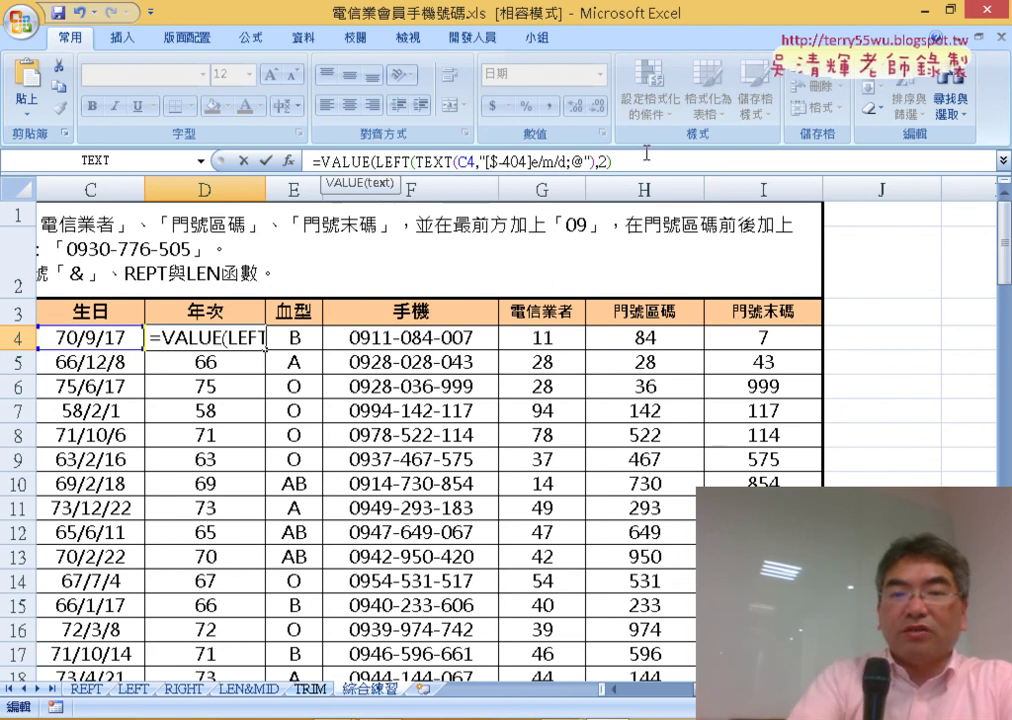
click(665, 155)
text())
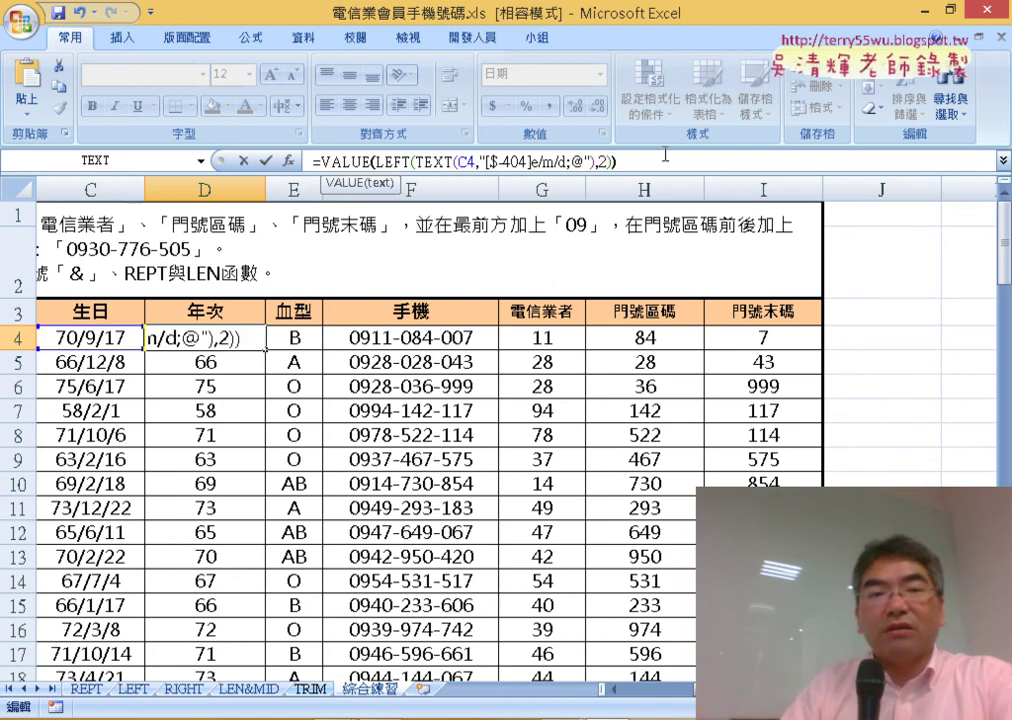
click(266, 160)
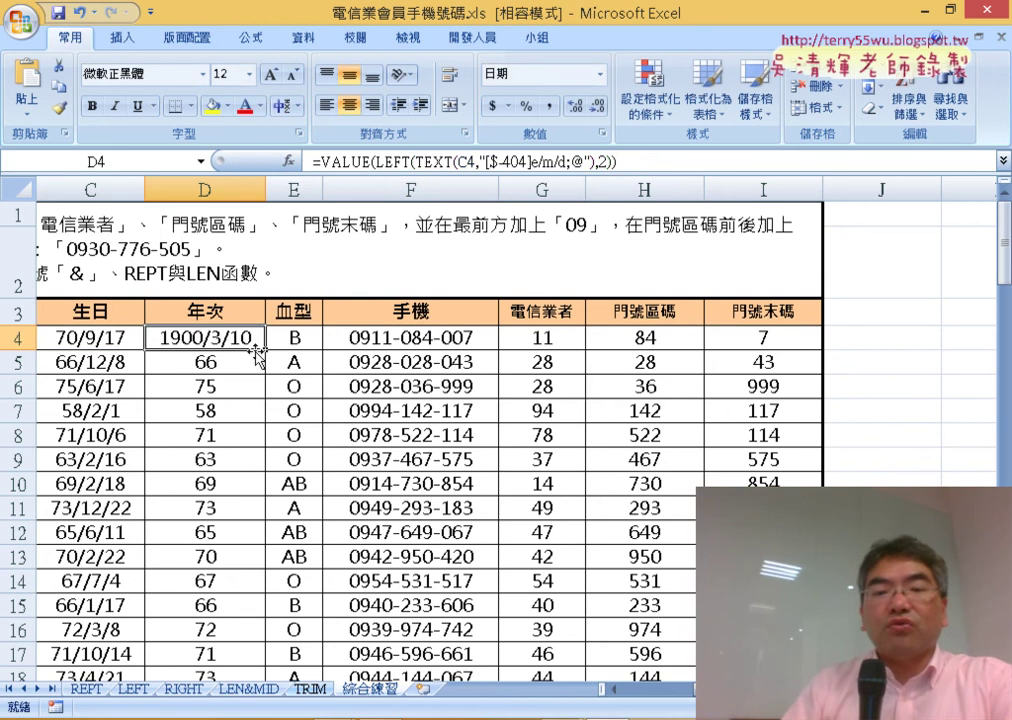
scroll(549, 545, left, 2)
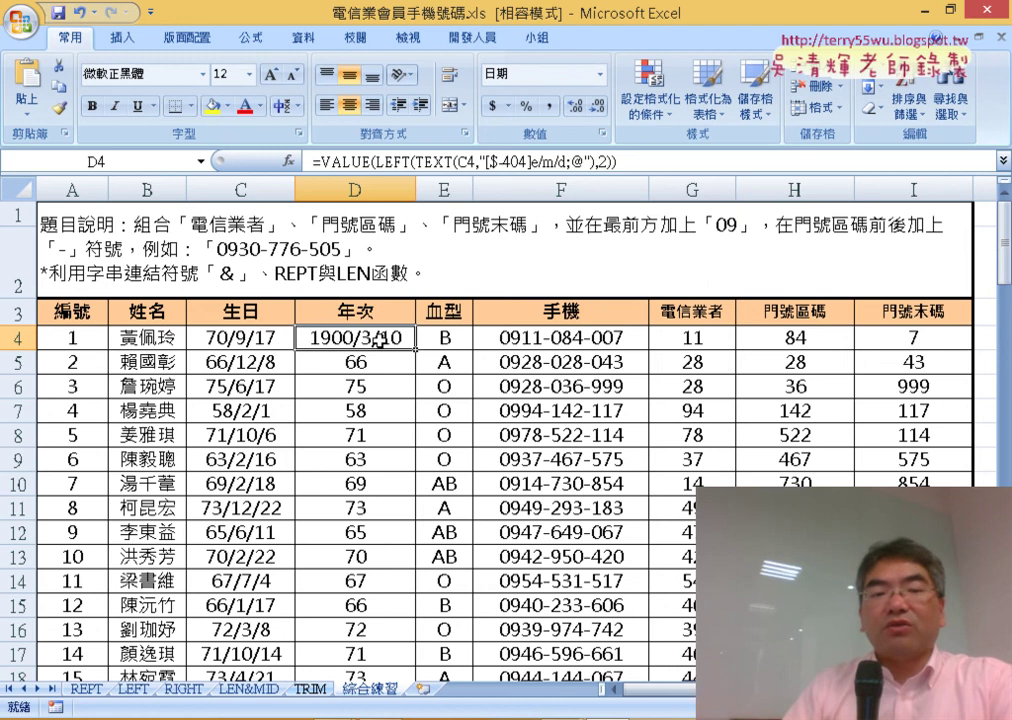
Format D4 as General so its VALUE formula displays 70 instead of 1900/3/10
right_click(378, 340)
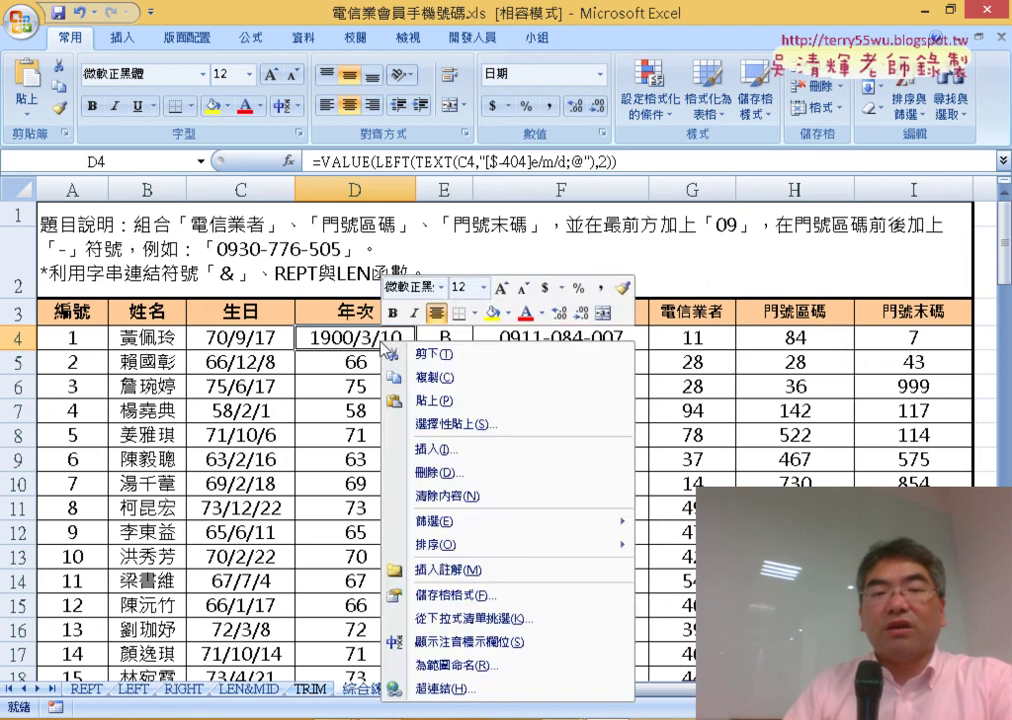
click(487, 600)
drag(512, 318, 762, 138)
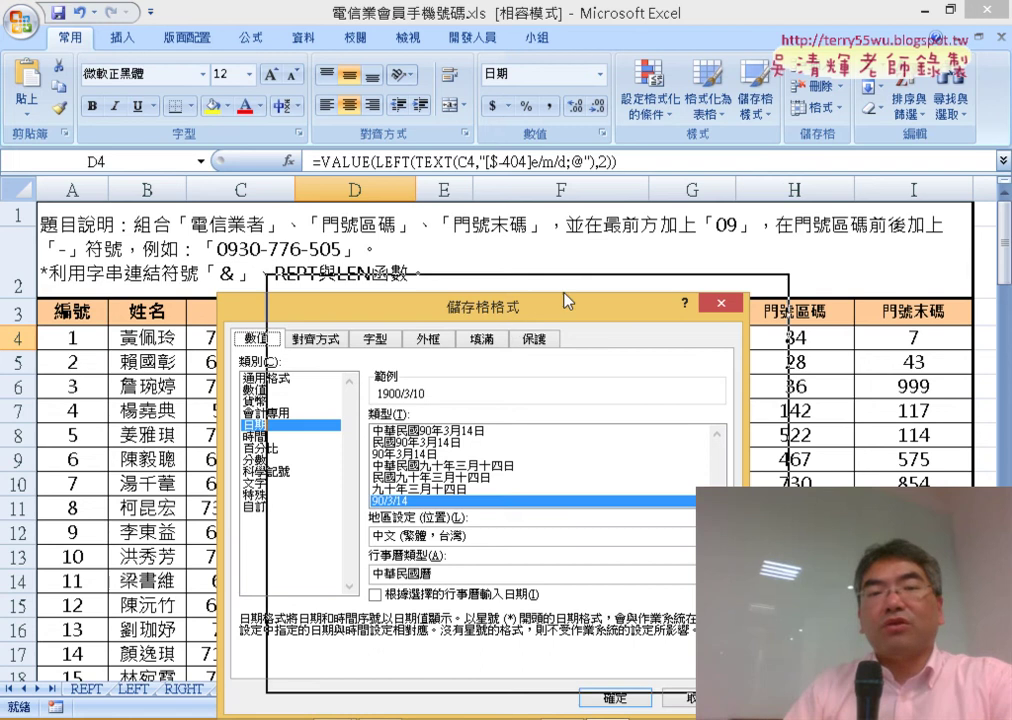
click(530, 194)
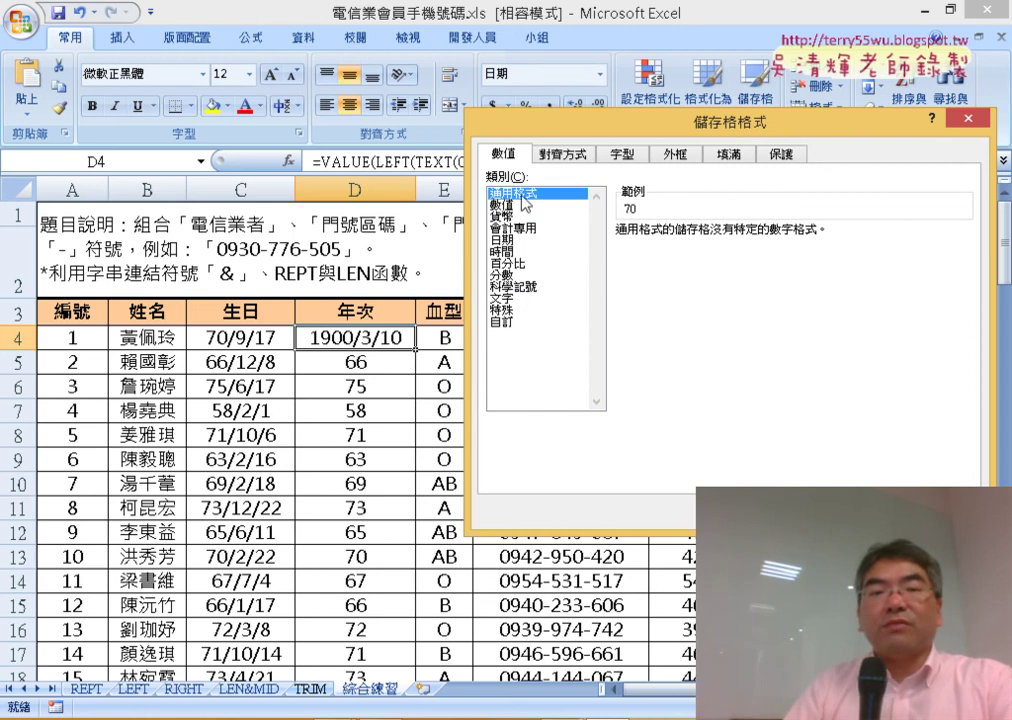
key(Return)
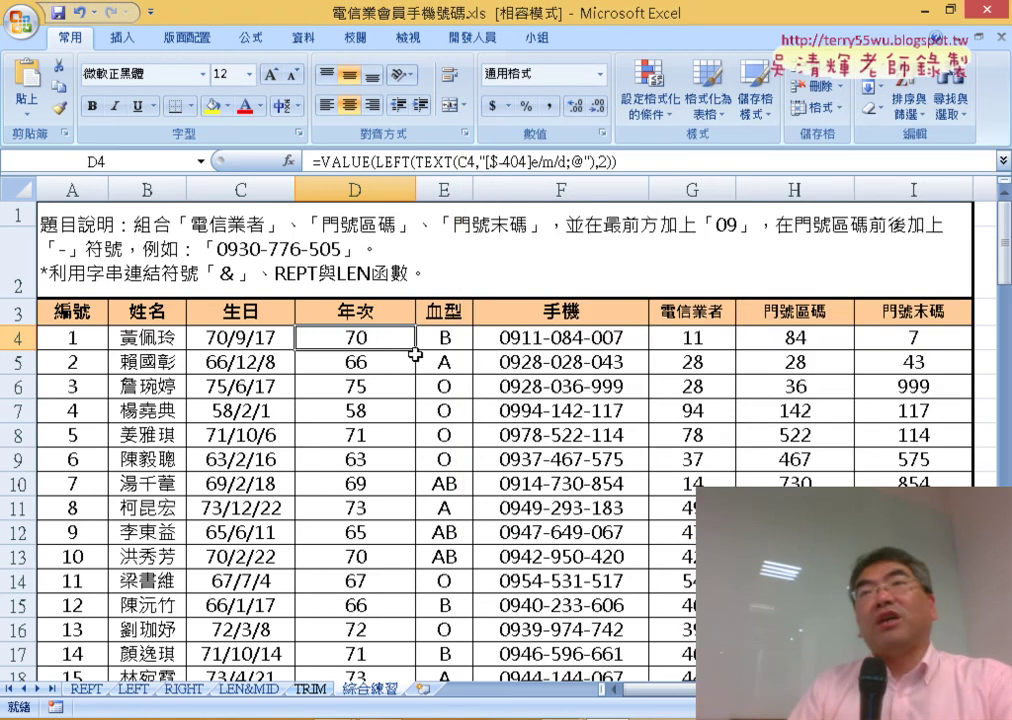
Fill D4's VALUE year formula down all 100 rows of 年次 and spot-check D9
double_click(415, 350)
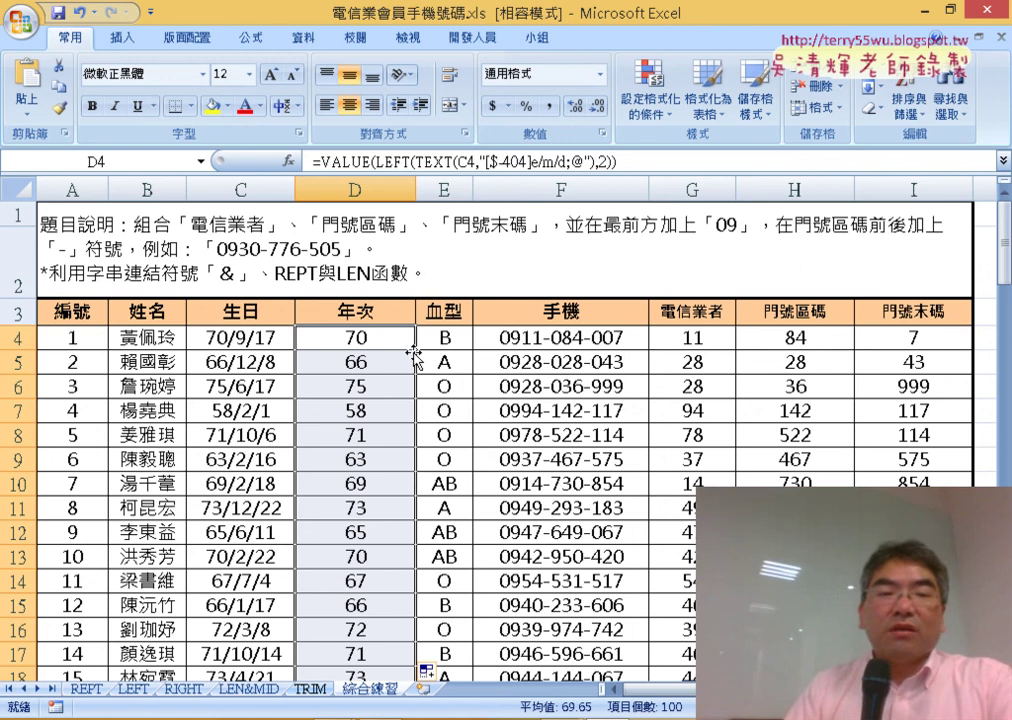
click(316, 463)
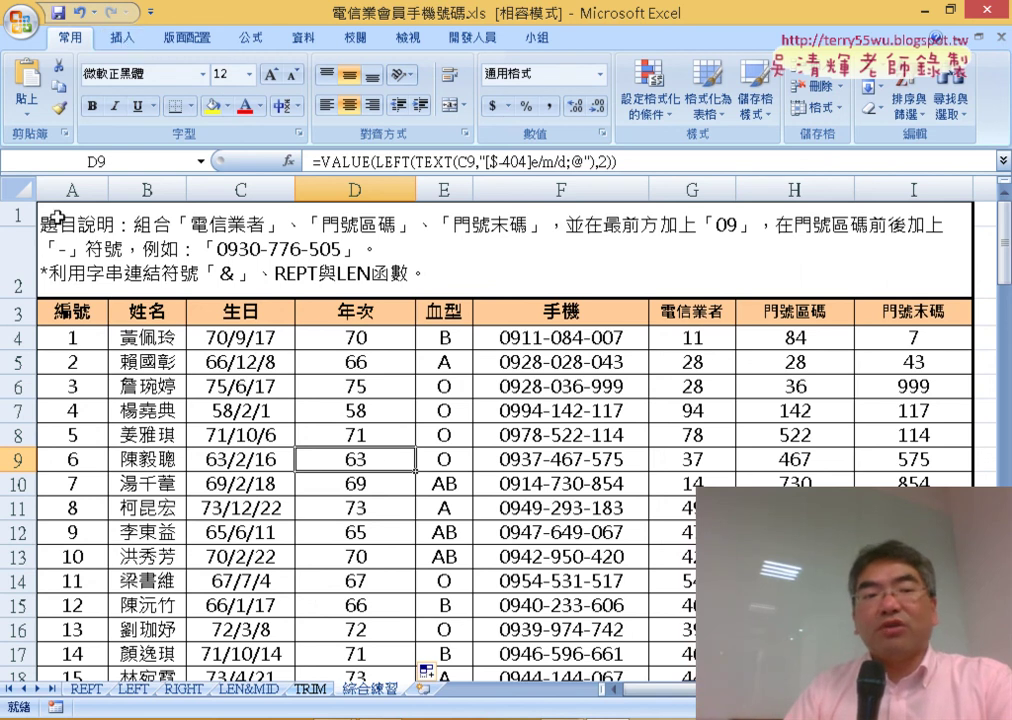
click(57, 217)
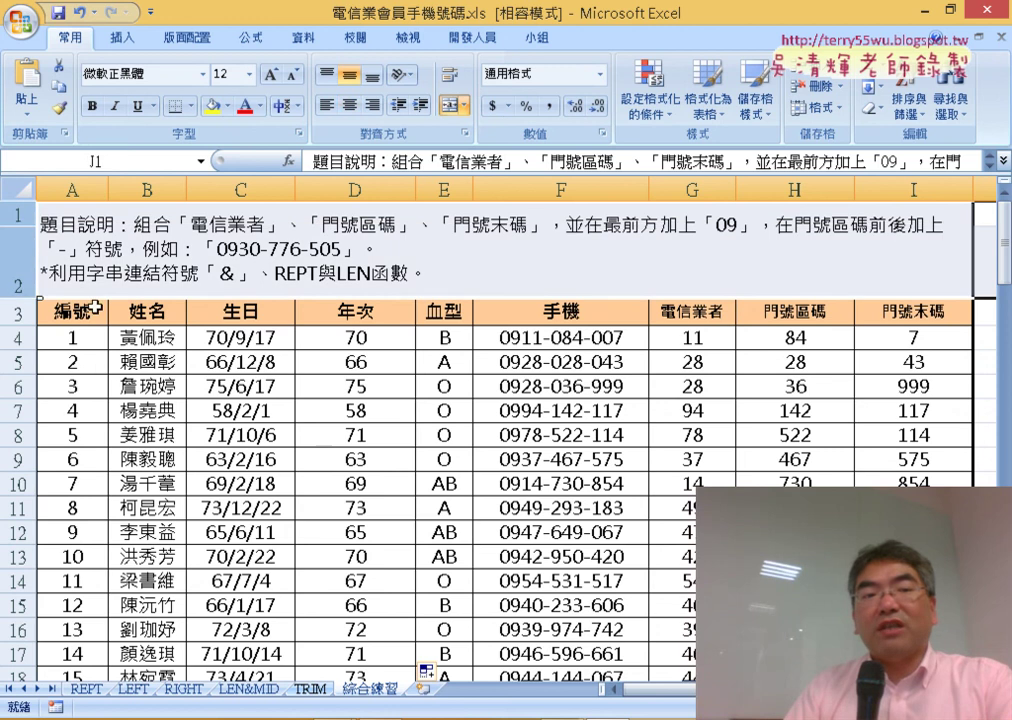
click(14, 312)
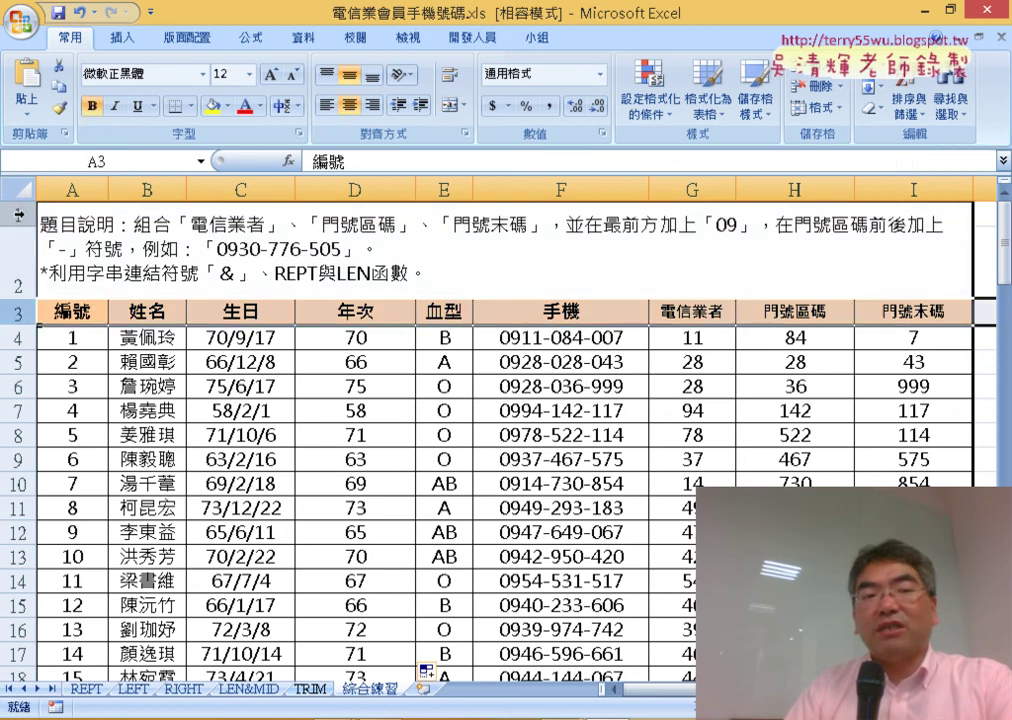
Delete instruction rows 1–2 so the table headers start in row 1
drag(16, 213, 14, 254)
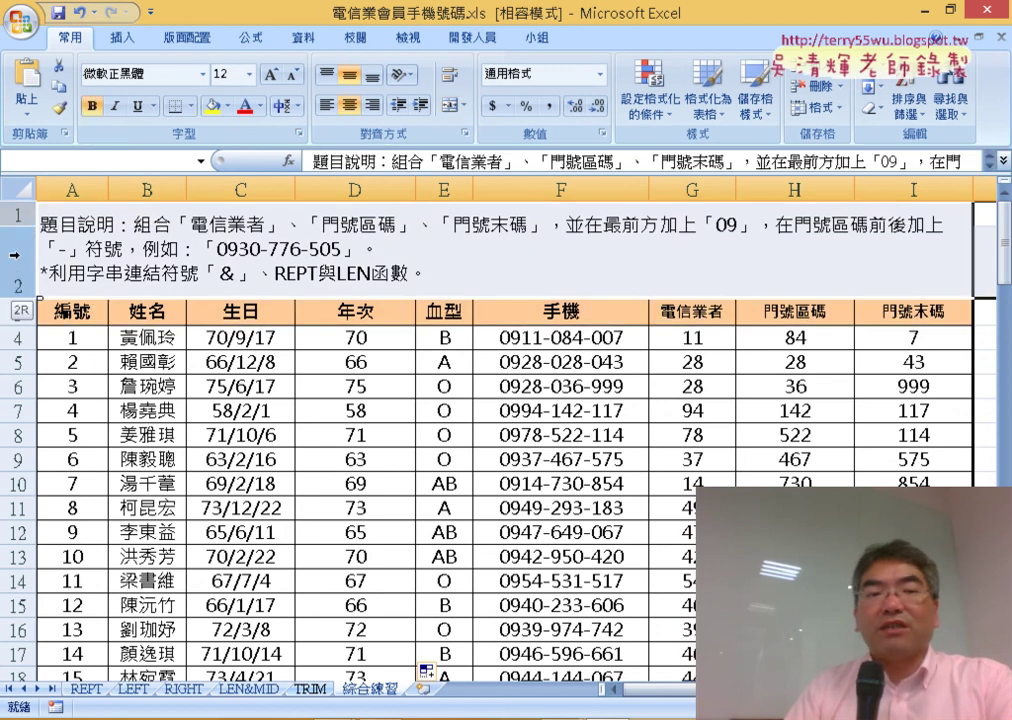
right_click(162, 242)
click(222, 377)
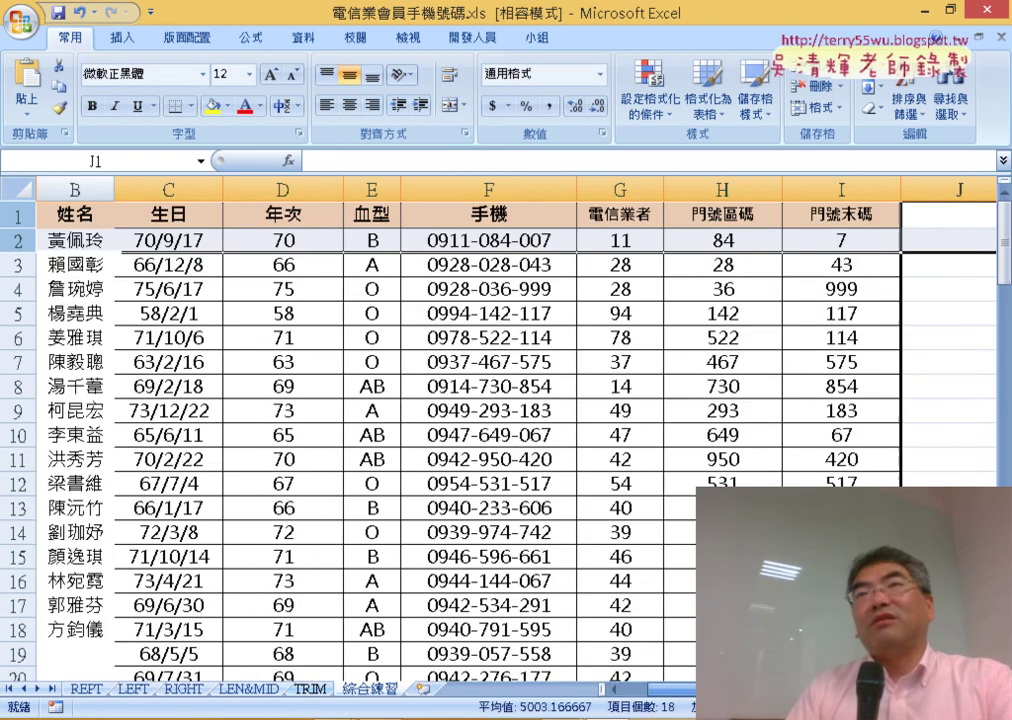
scroll(215, 278, left, 5)
scroll(215, 278, left, 1)
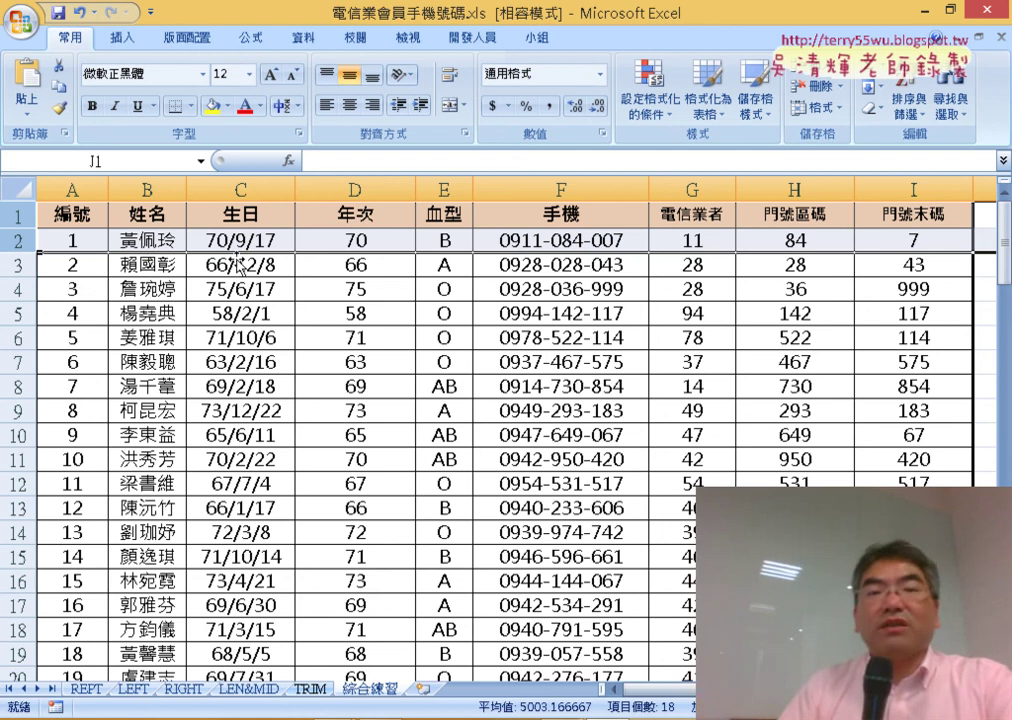
Insert a PivotTable from 綜合練習!$A$1:$I$101 on a new worksheet
click(349, 240)
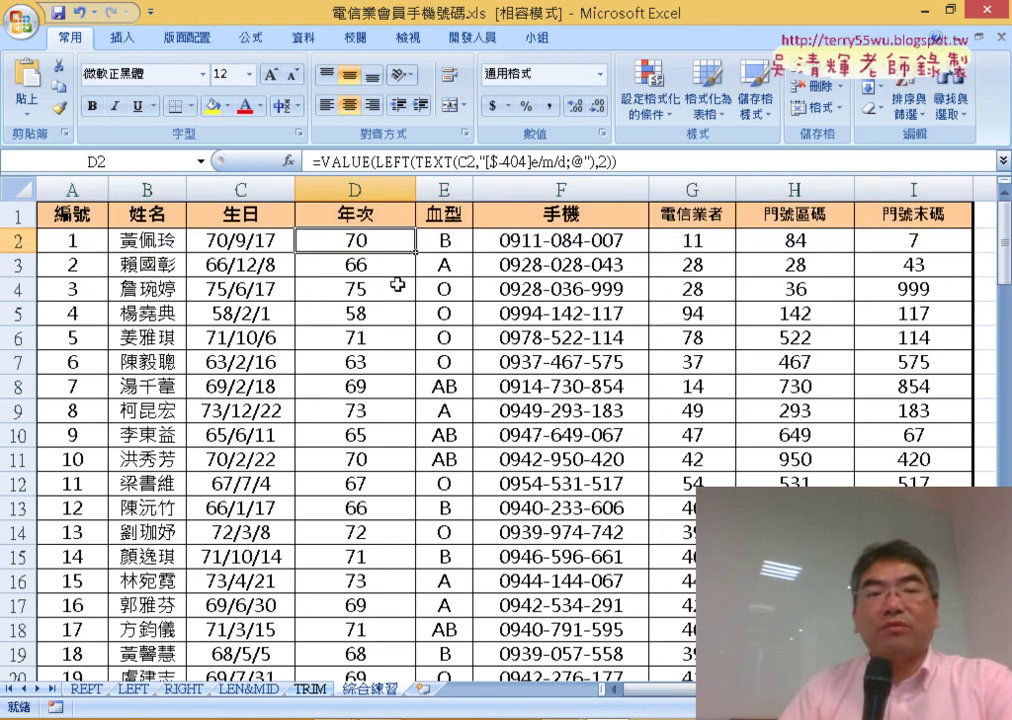
click(123, 38)
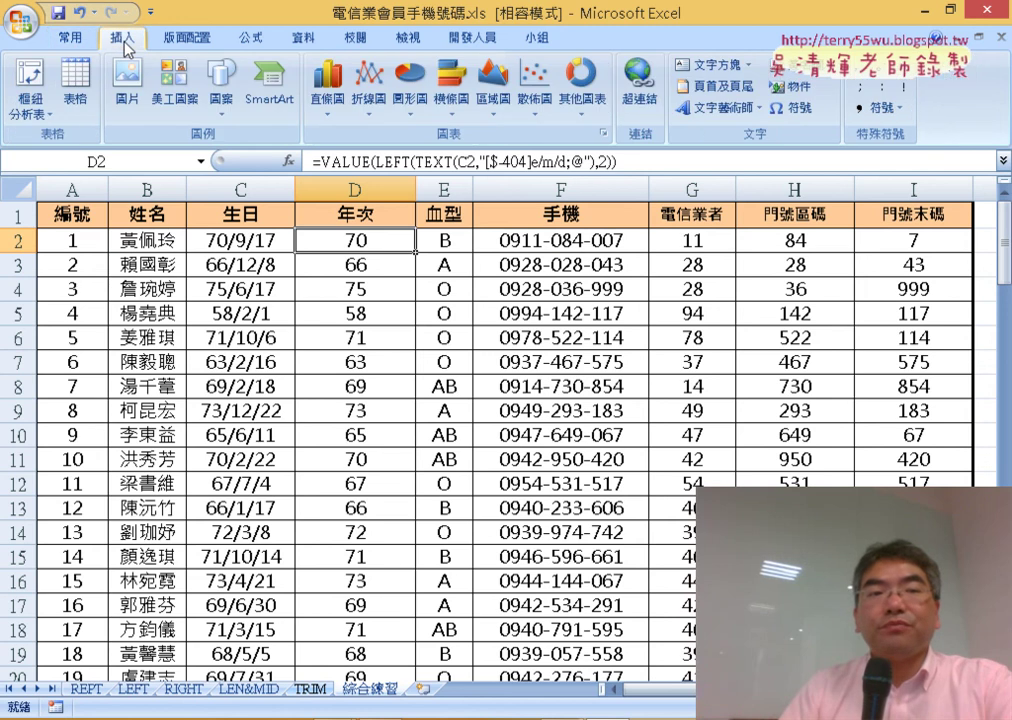
click(24, 114)
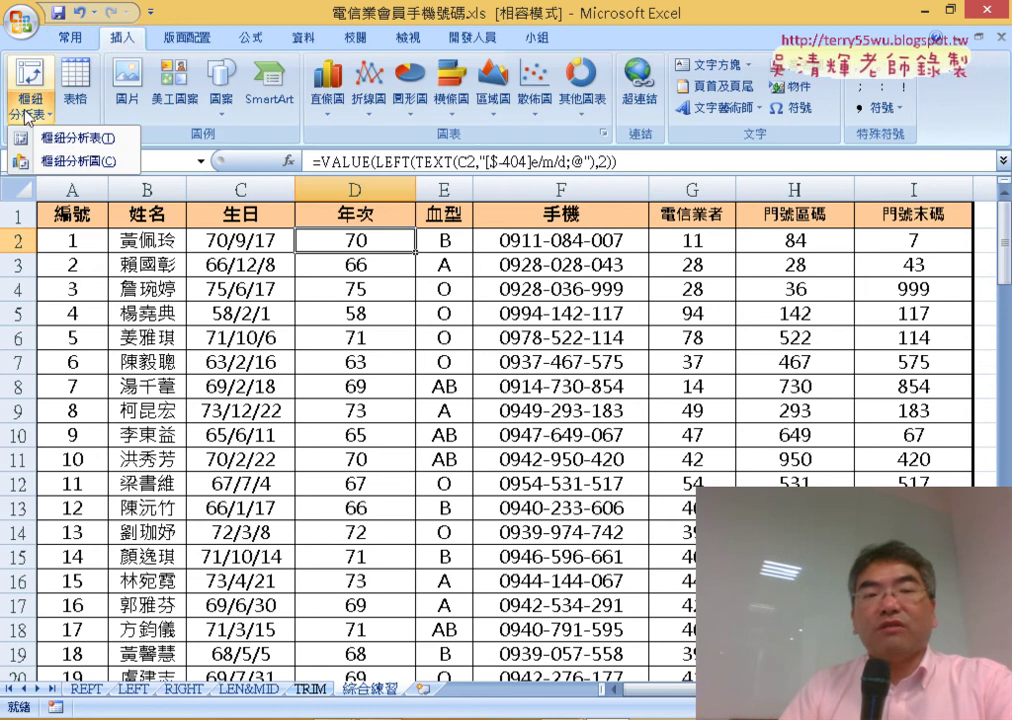
click(60, 137)
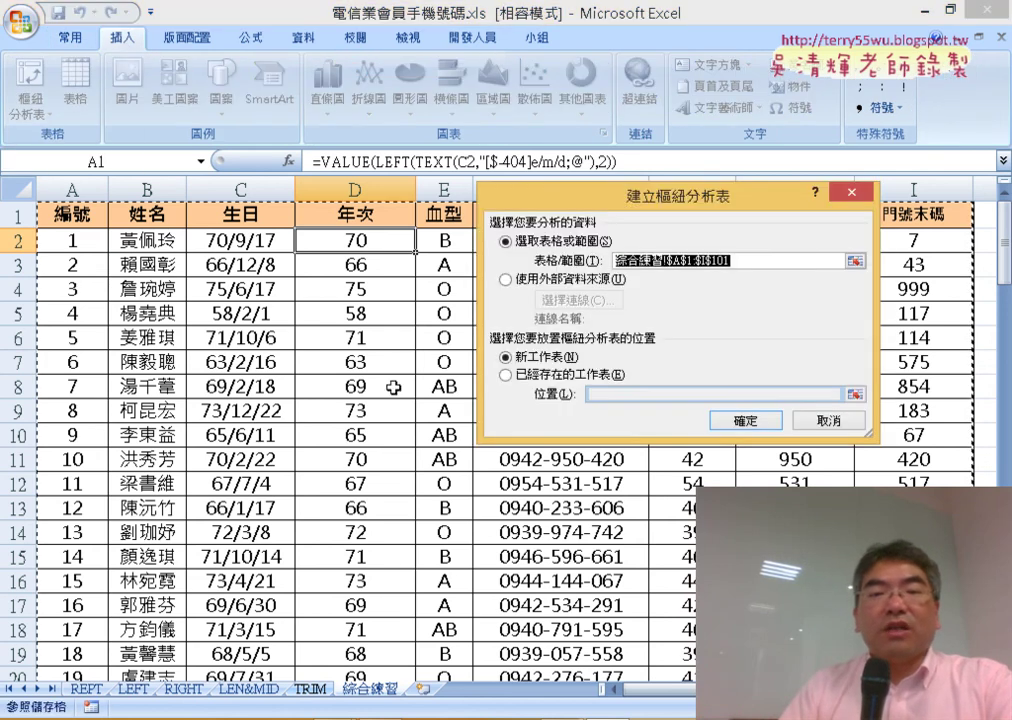
click(745, 420)
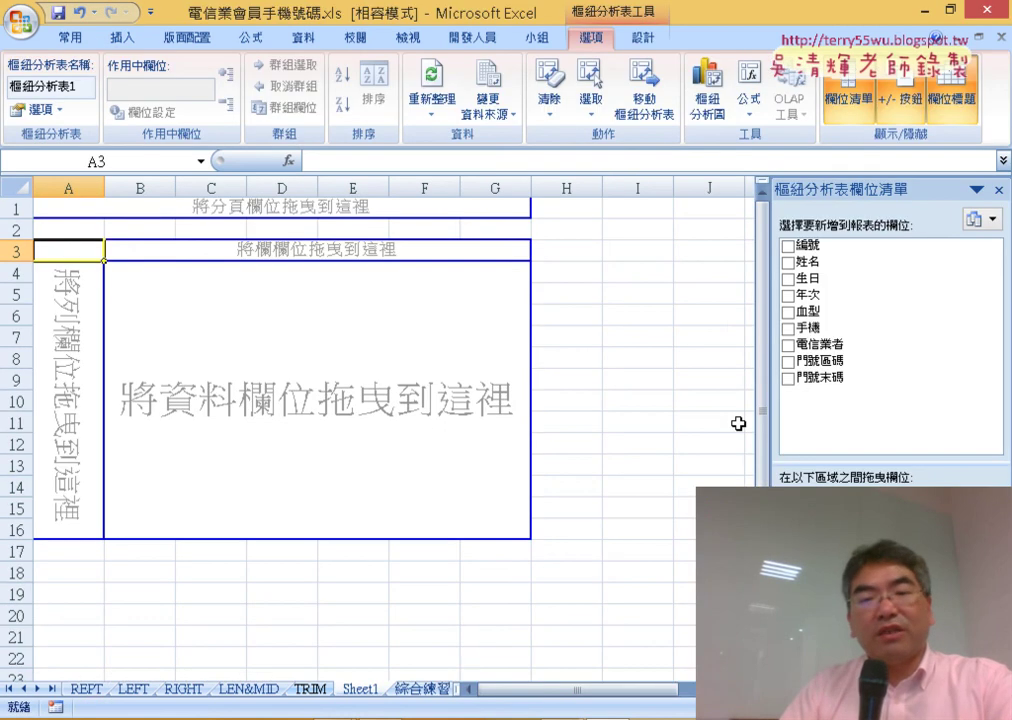
Put 年次 in the pivot's rows and again in Values as 加總 - 年次
click(843, 295)
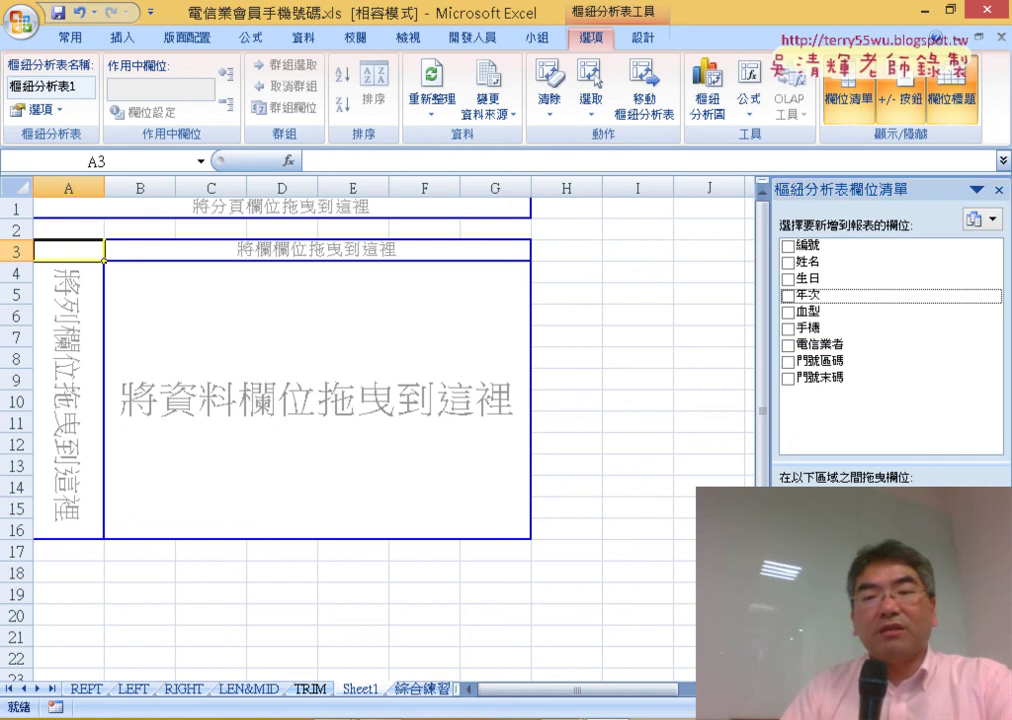
click(788, 295)
drag(810, 295, 843, 330)
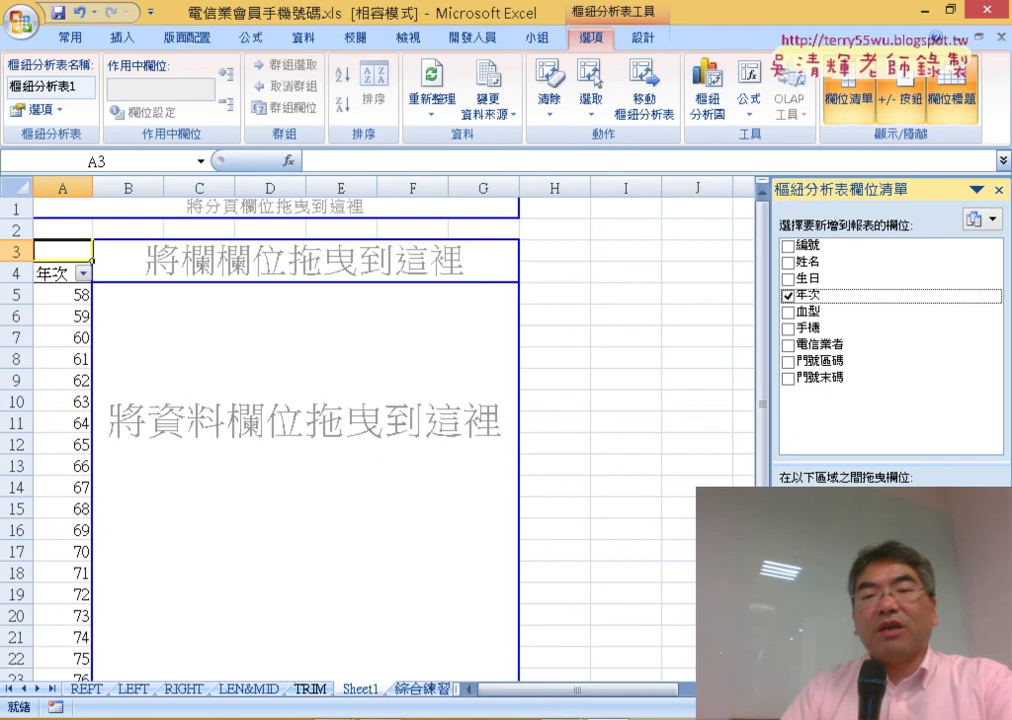
drag(808, 295, 900, 640)
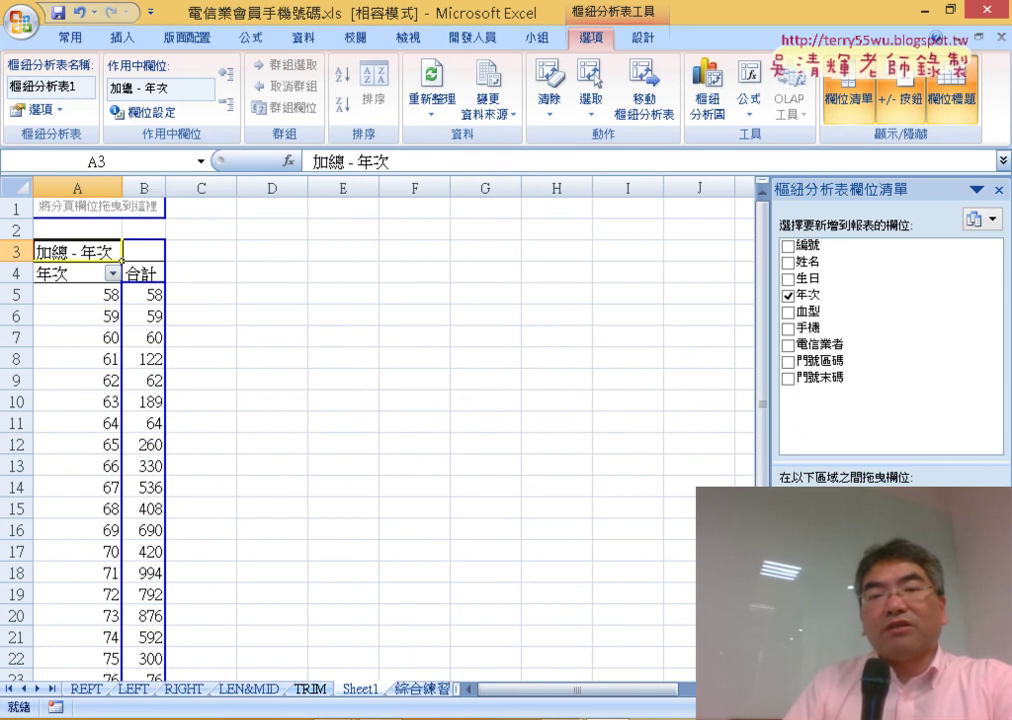
drag(815, 273, 940, 487)
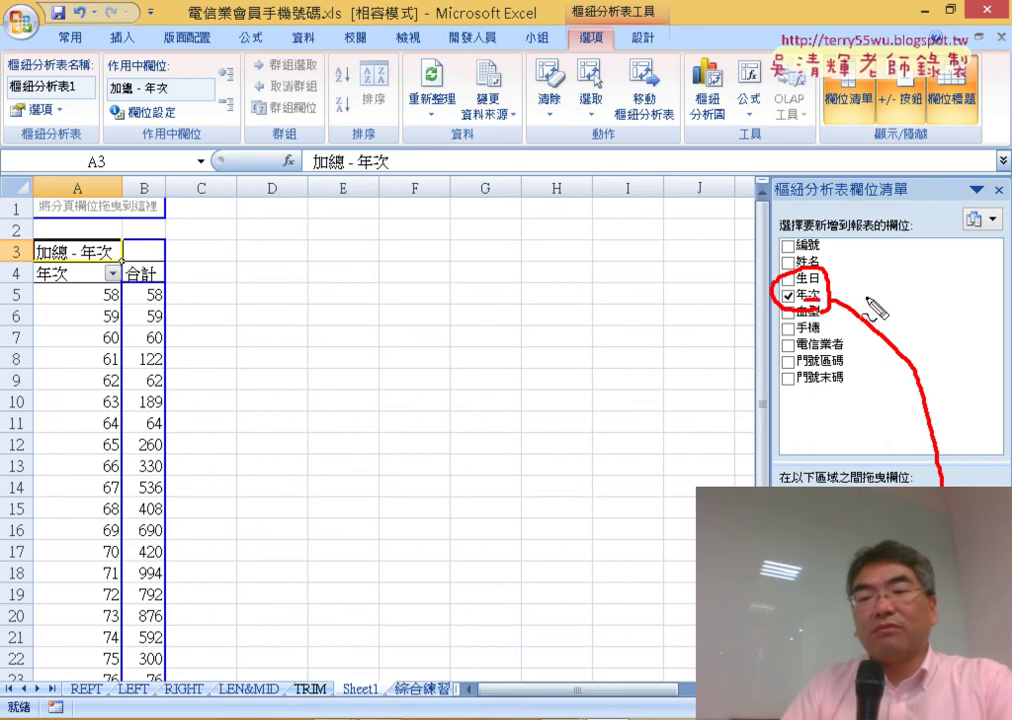
drag(803, 310, 818, 309)
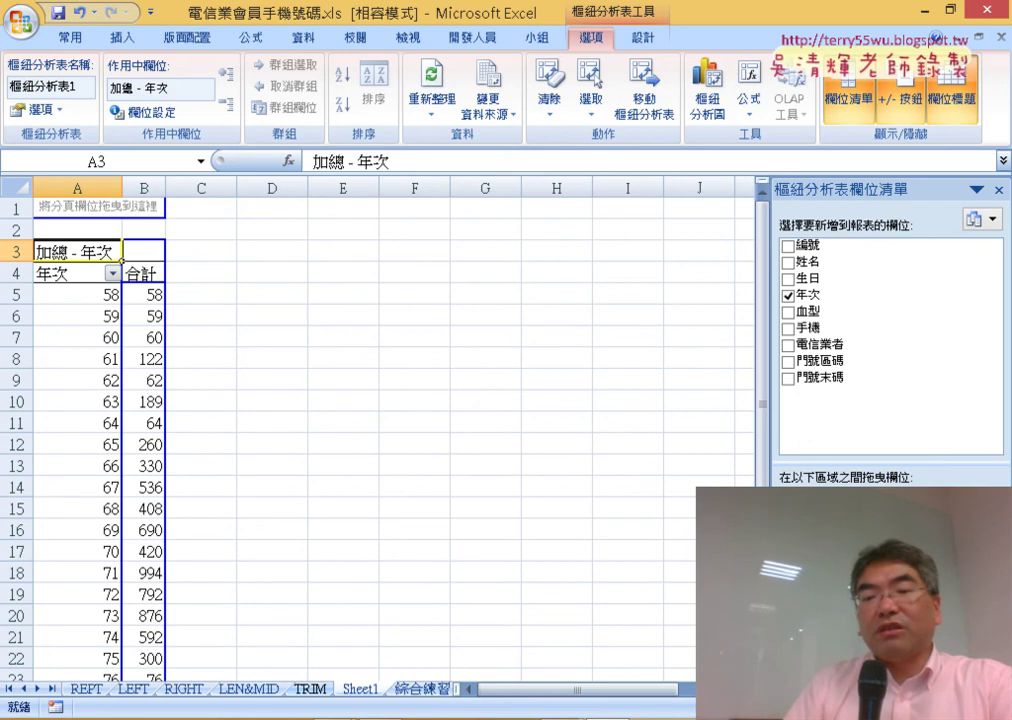
Change the 年次 value field's summary from sum to 項目個數 (Count)
click(880, 640)
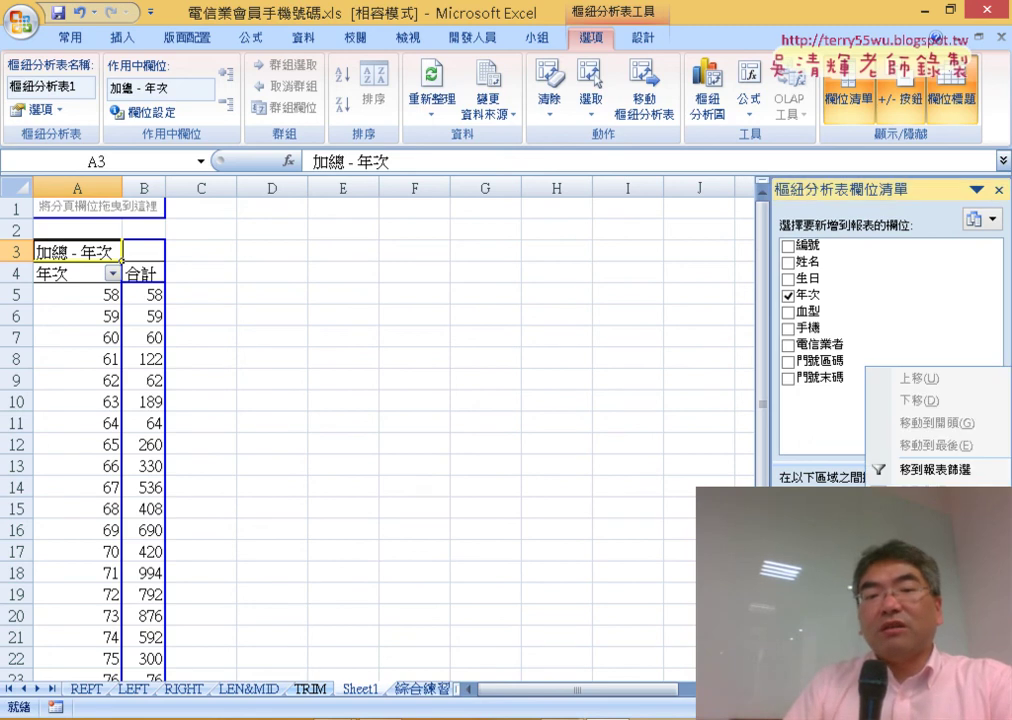
click(930, 625)
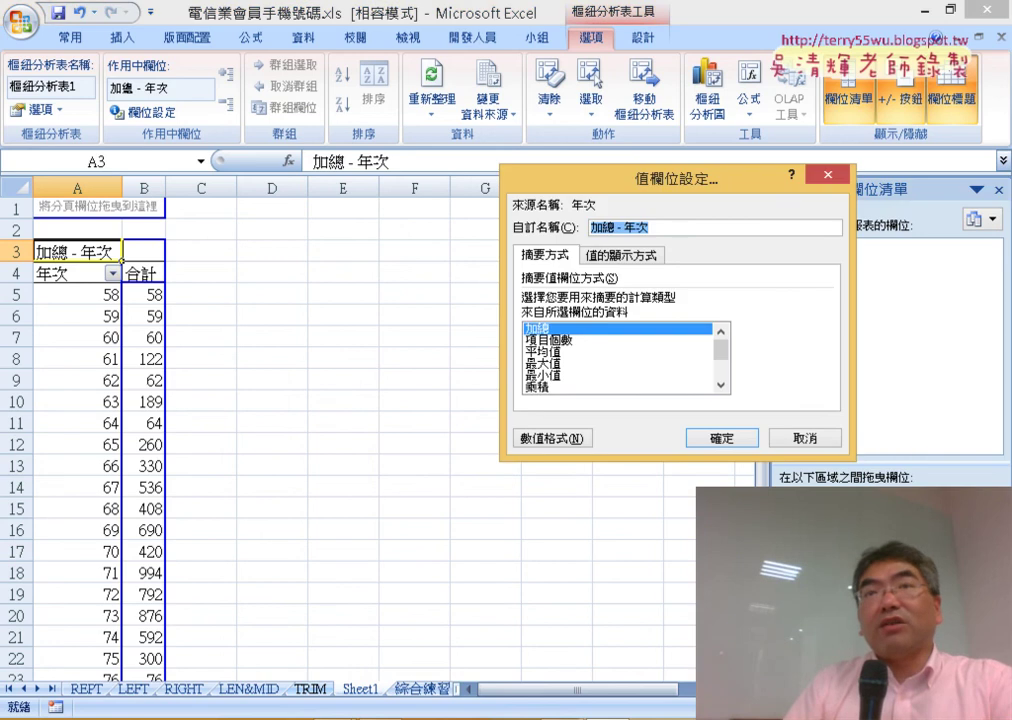
click(540, 341)
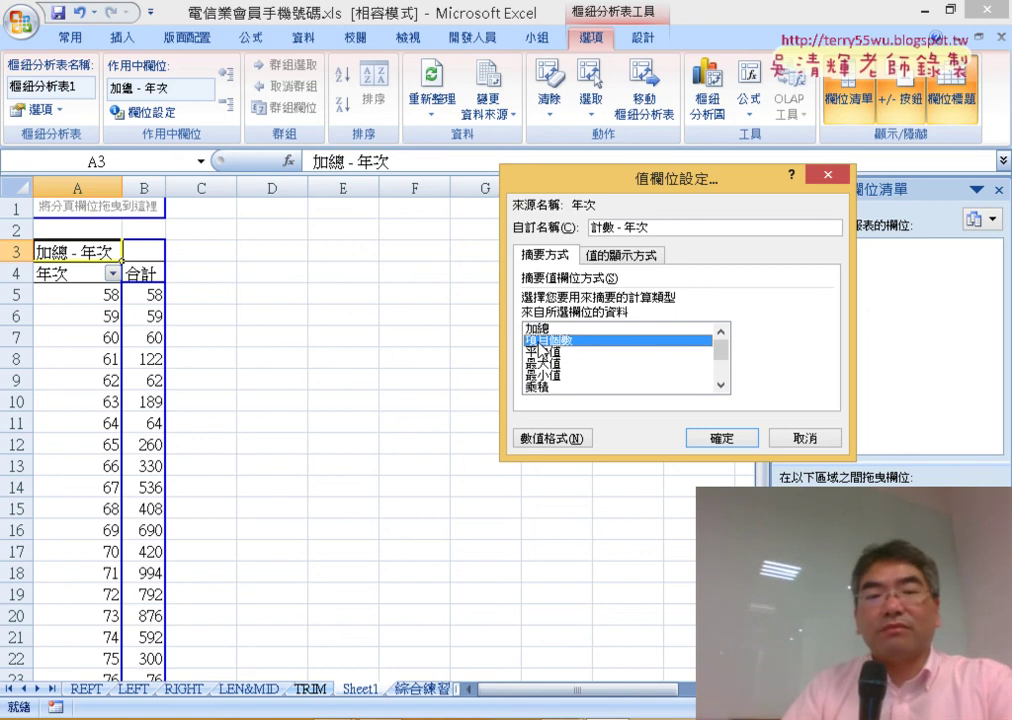
click(727, 439)
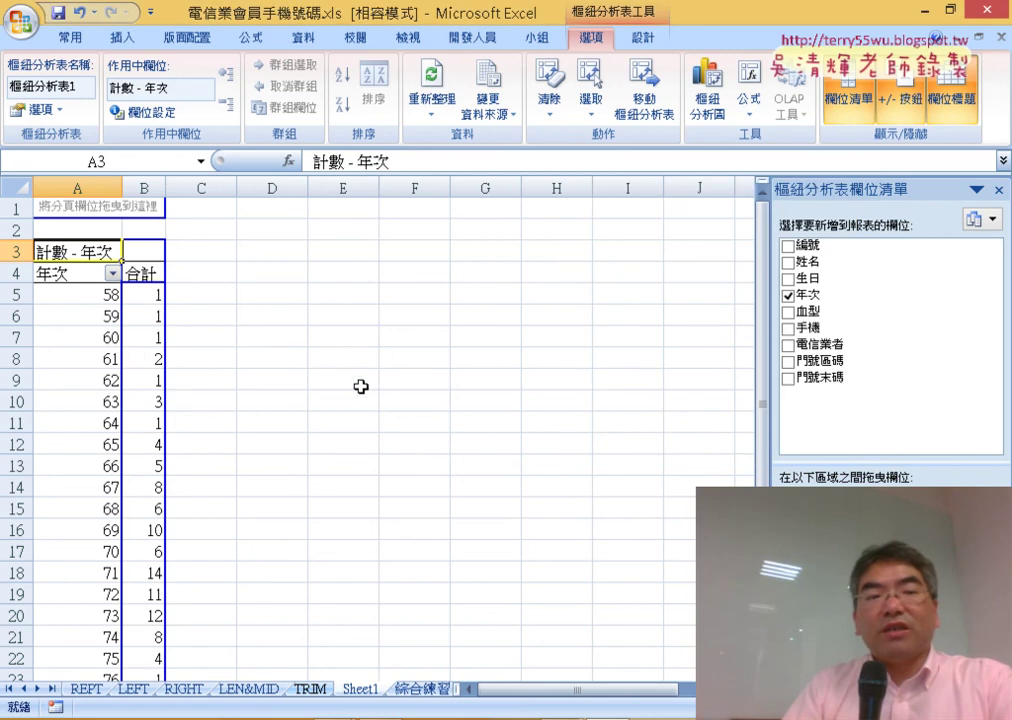
drag(99, 294, 145, 295)
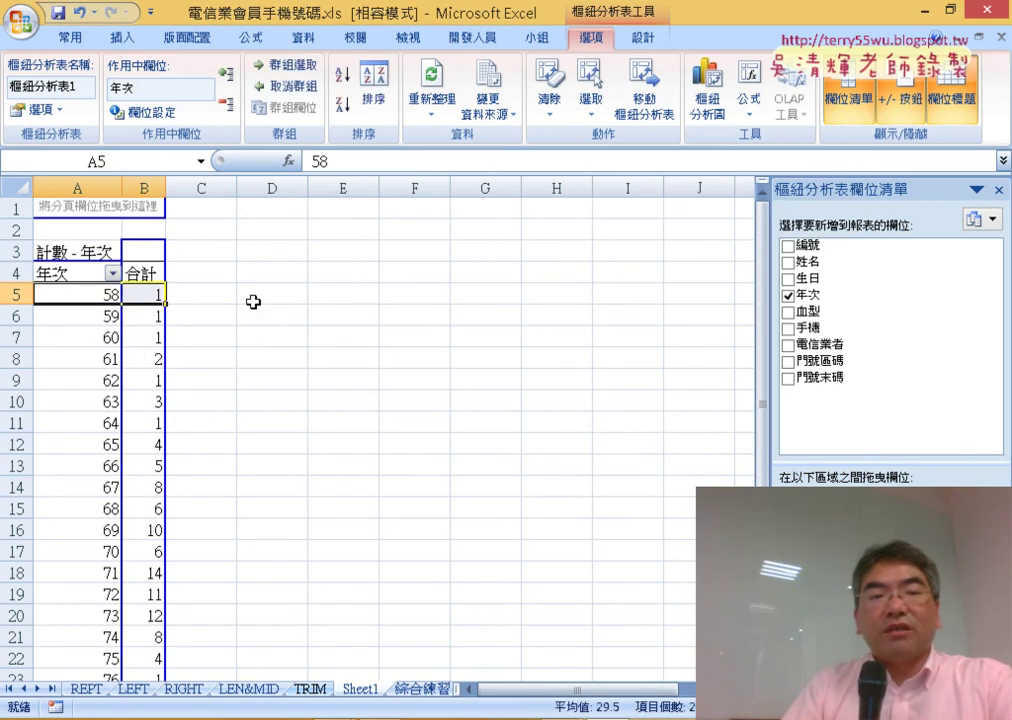
drag(84, 317, 142, 320)
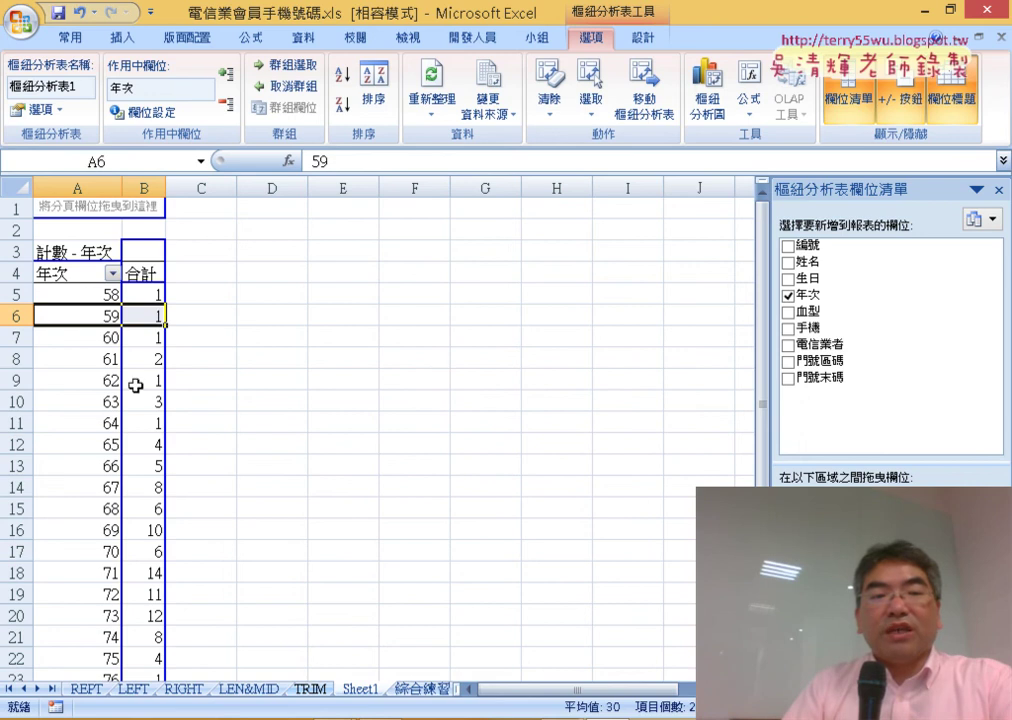
click(52, 358)
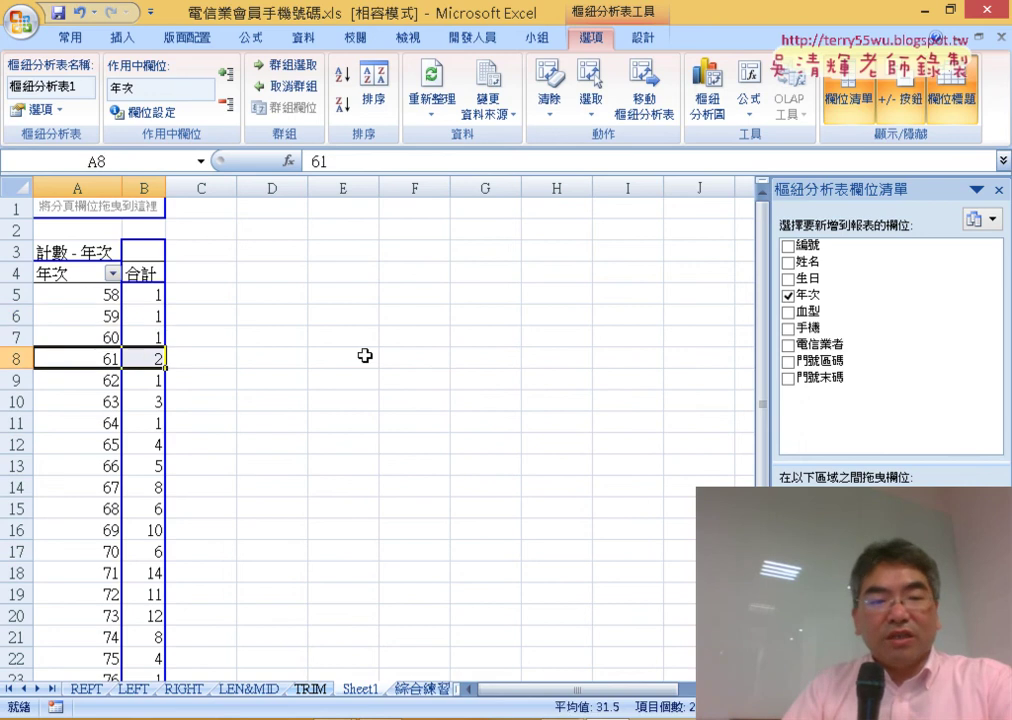
scroll(364, 355, down, 1)
scroll(364, 355, down, 1)
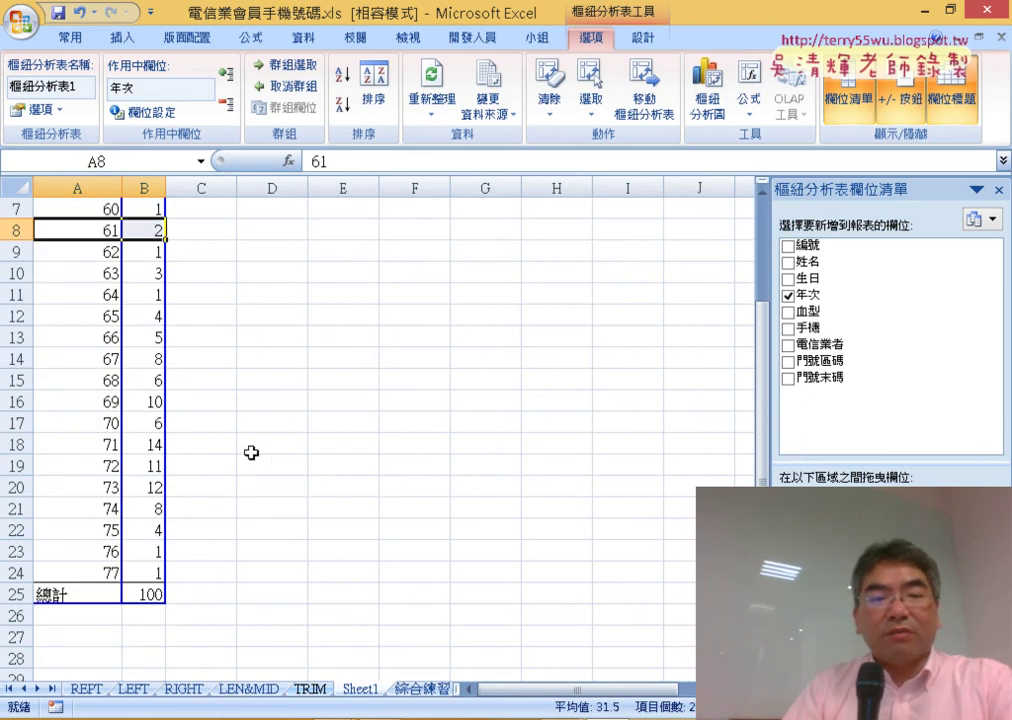
drag(150, 487, 99, 487)
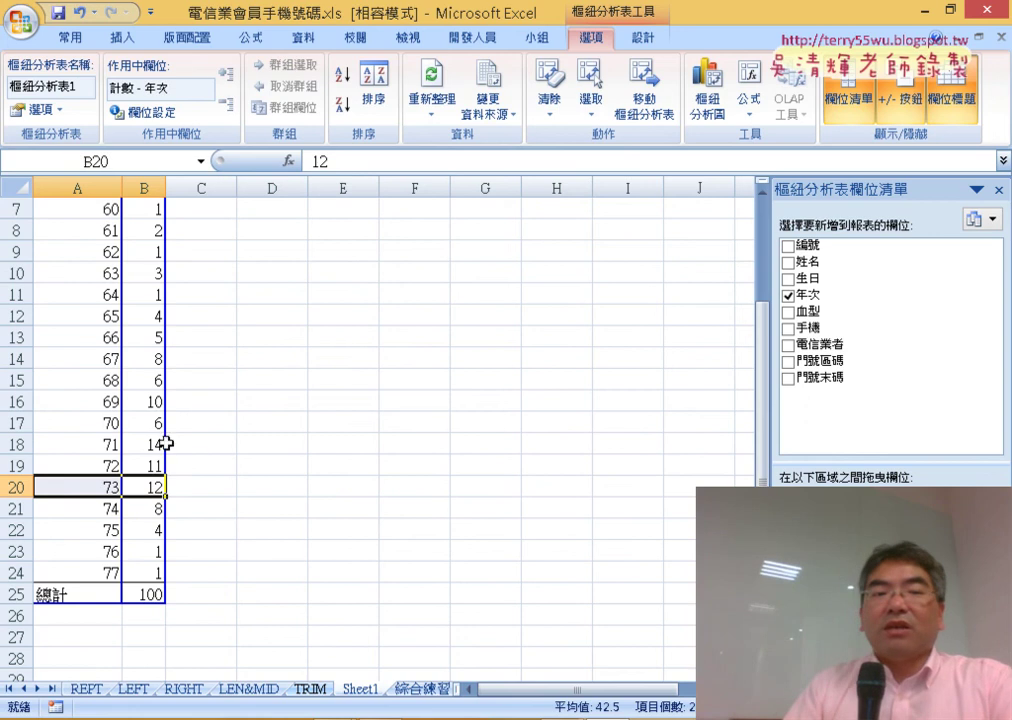
drag(158, 444, 99, 444)
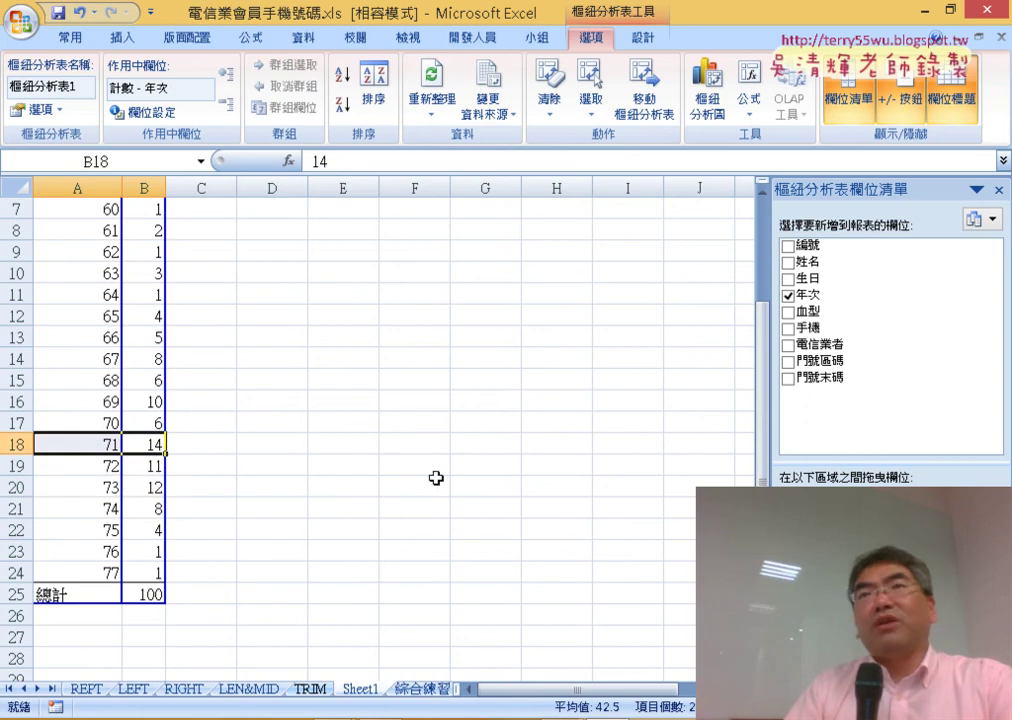
scroll(436, 478, up, 2)
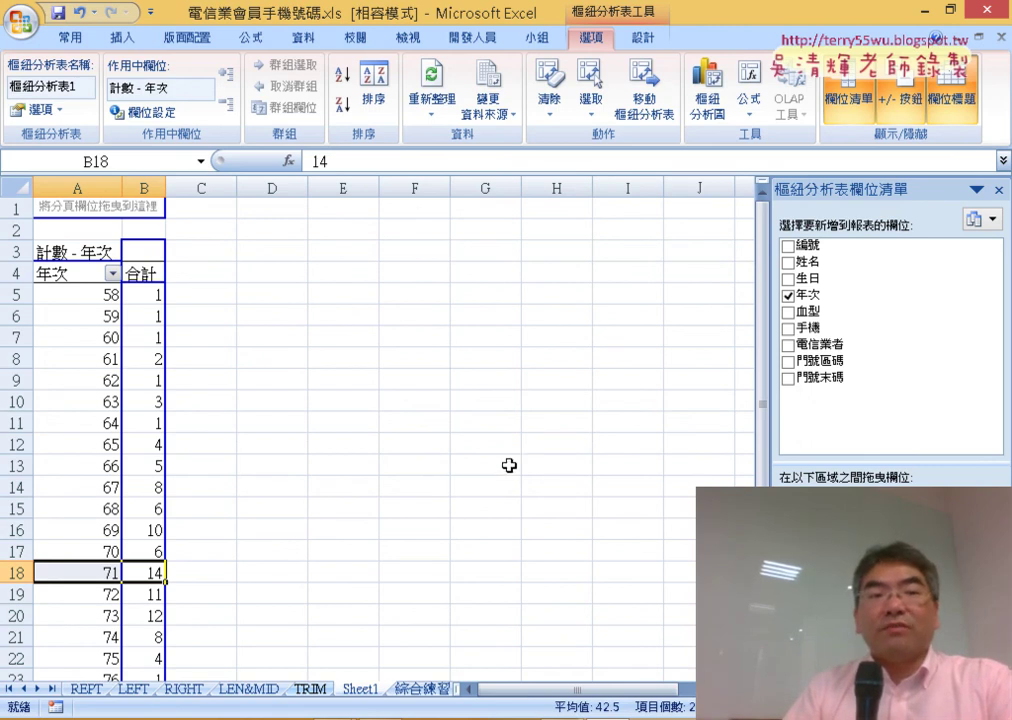
click(90, 300)
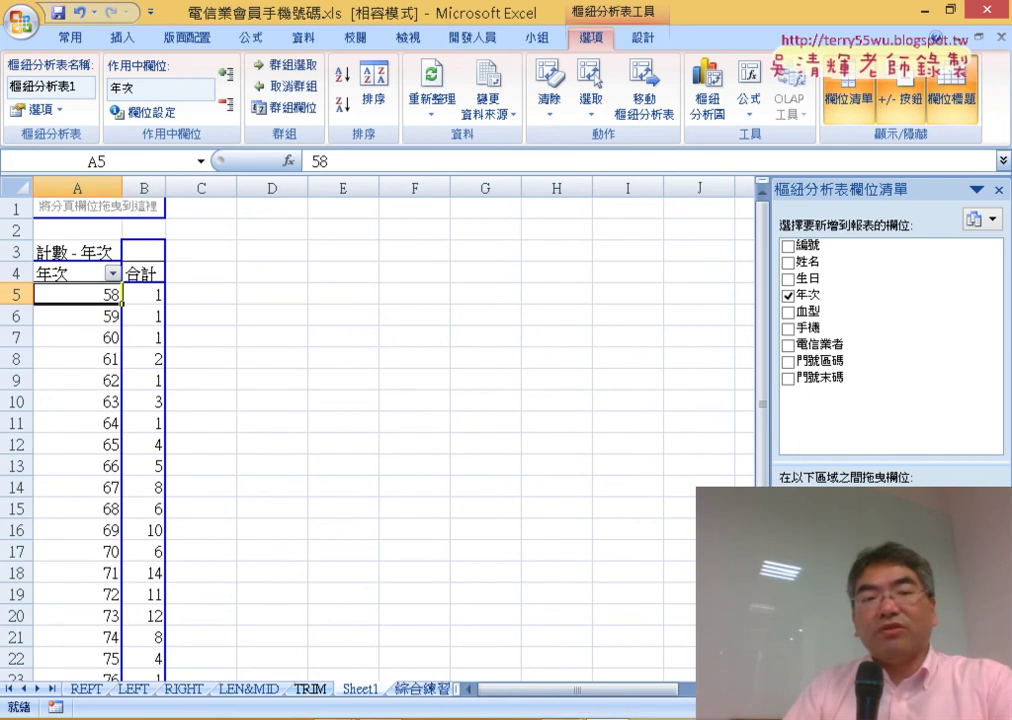
Group the year labels into decades, starting at 50, ending at 79, with interval 10
right_click(83, 300)
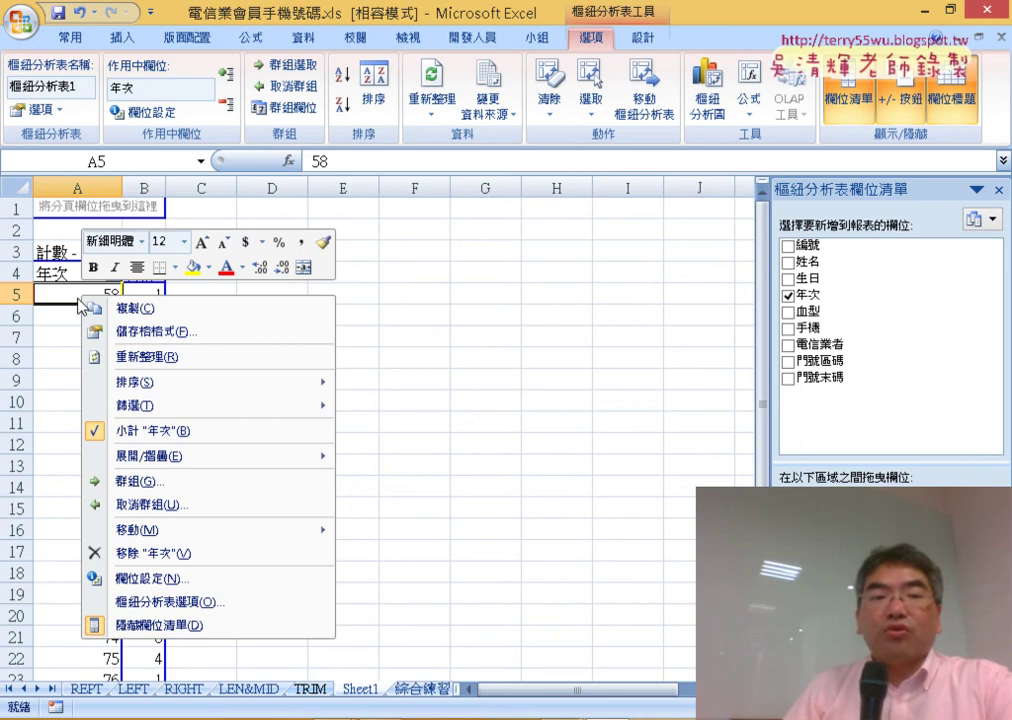
click(147, 484)
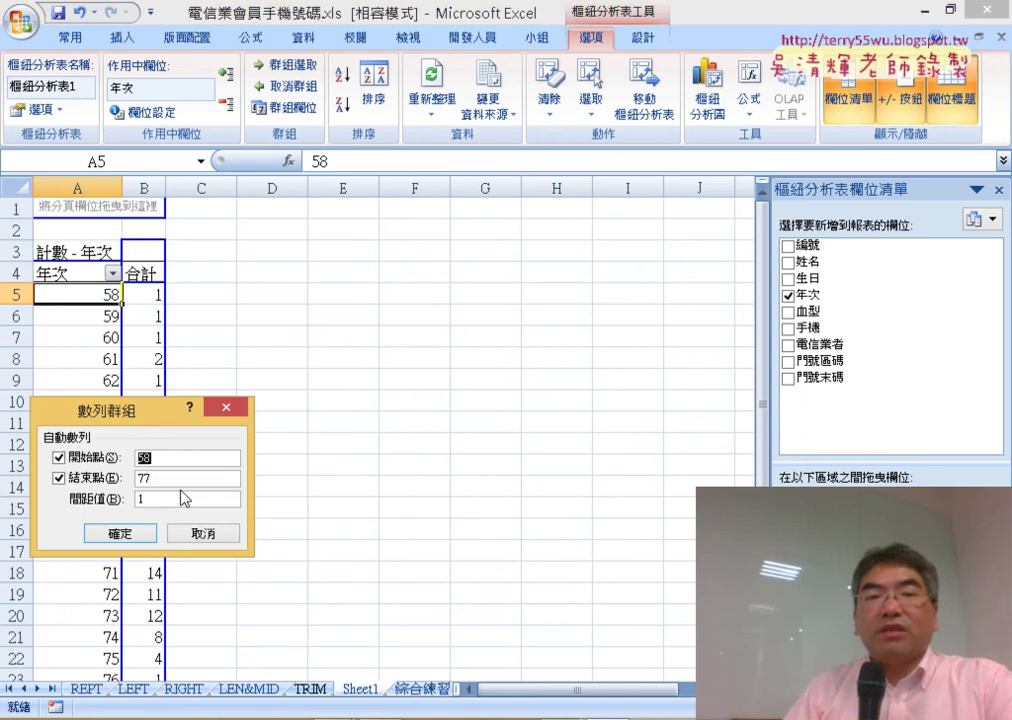
drag(484, 168, 485, 168)
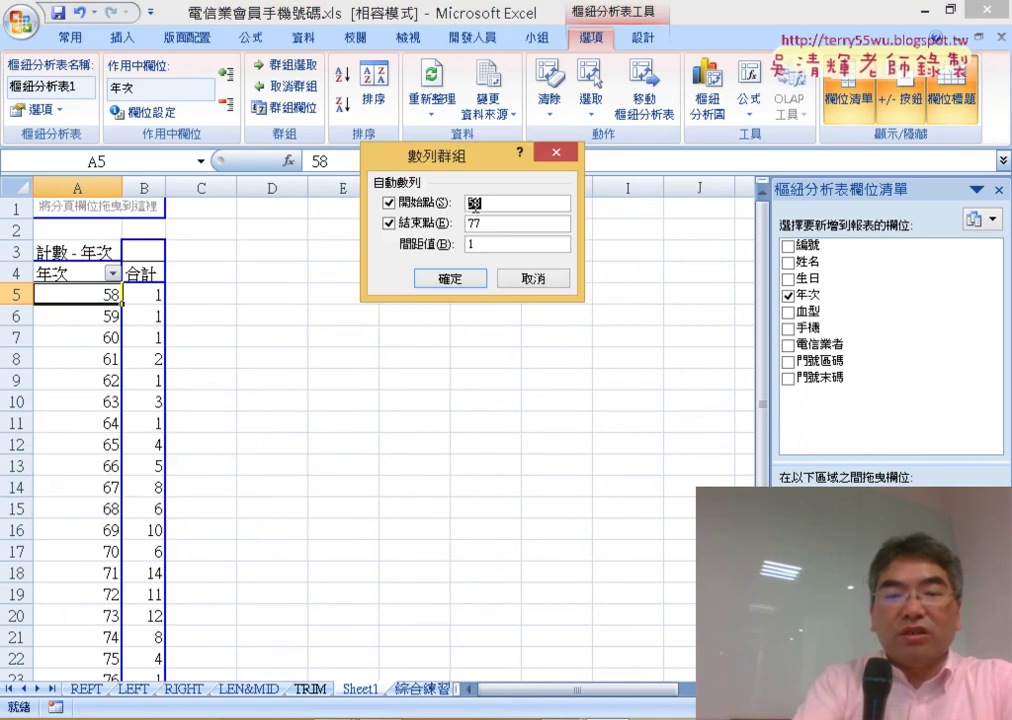
text(5)
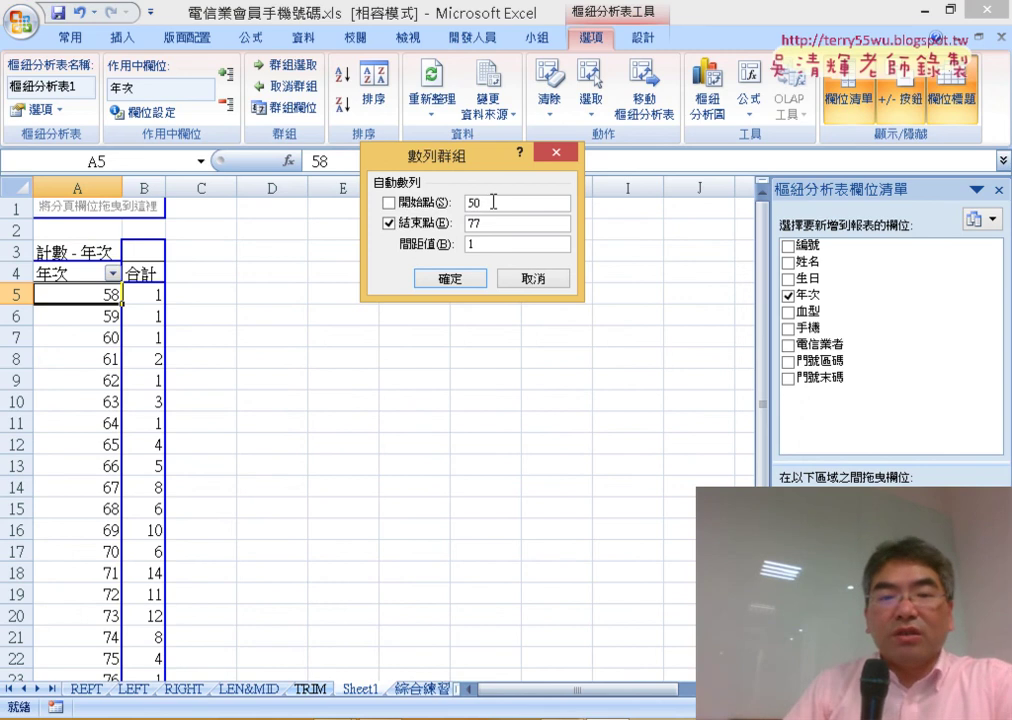
double_click(477, 226)
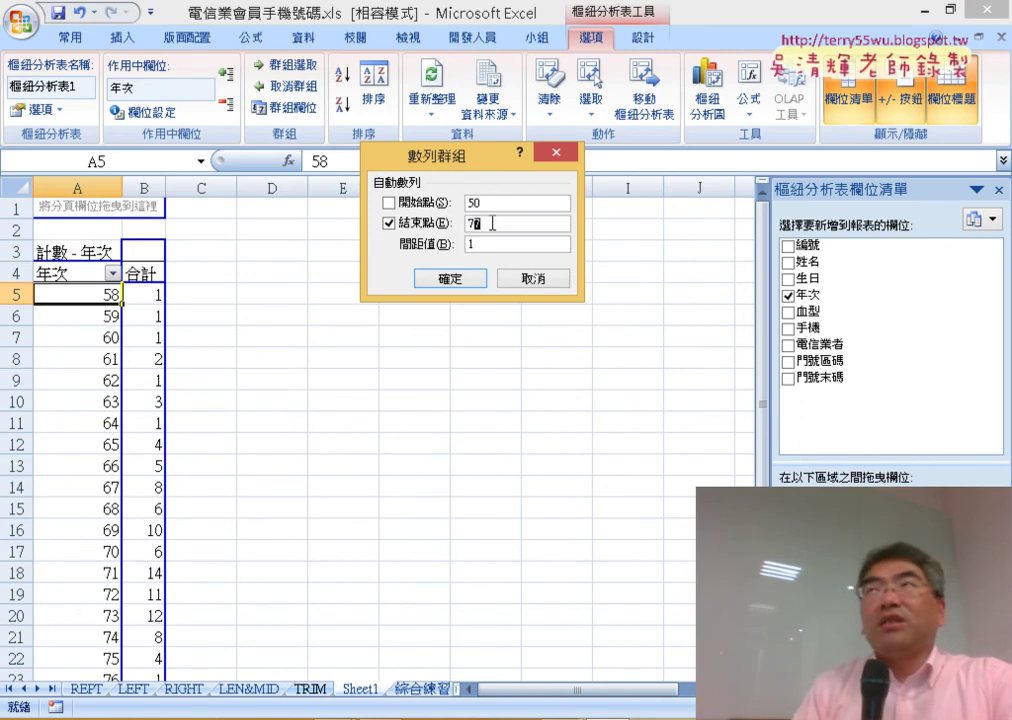
text(79)
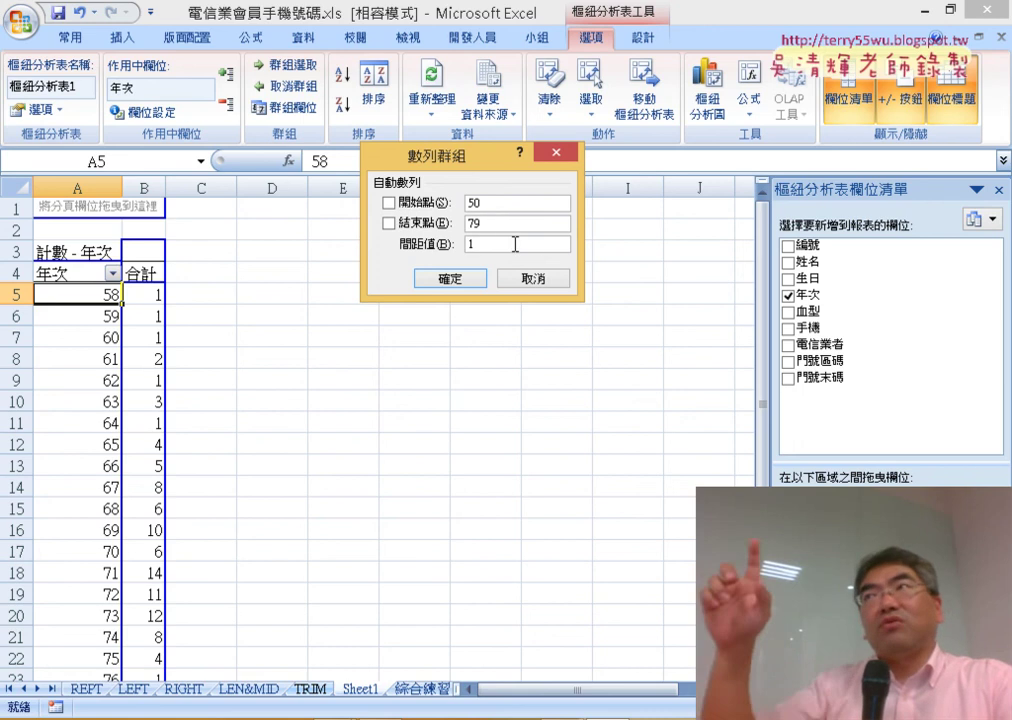
click(537, 246)
text(0)
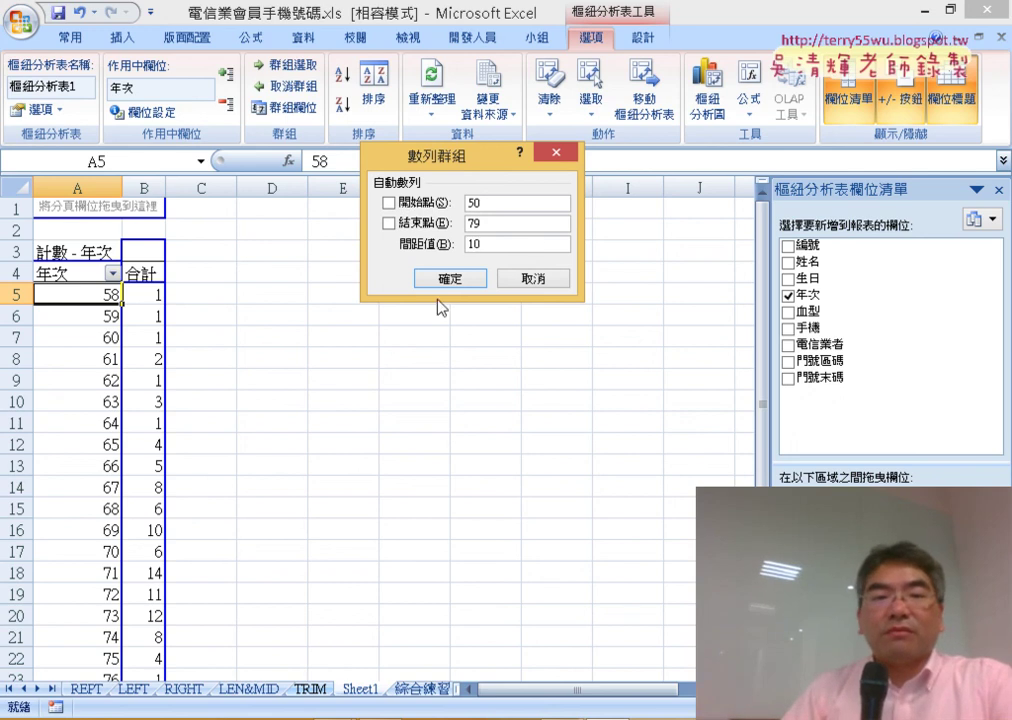
click(455, 279)
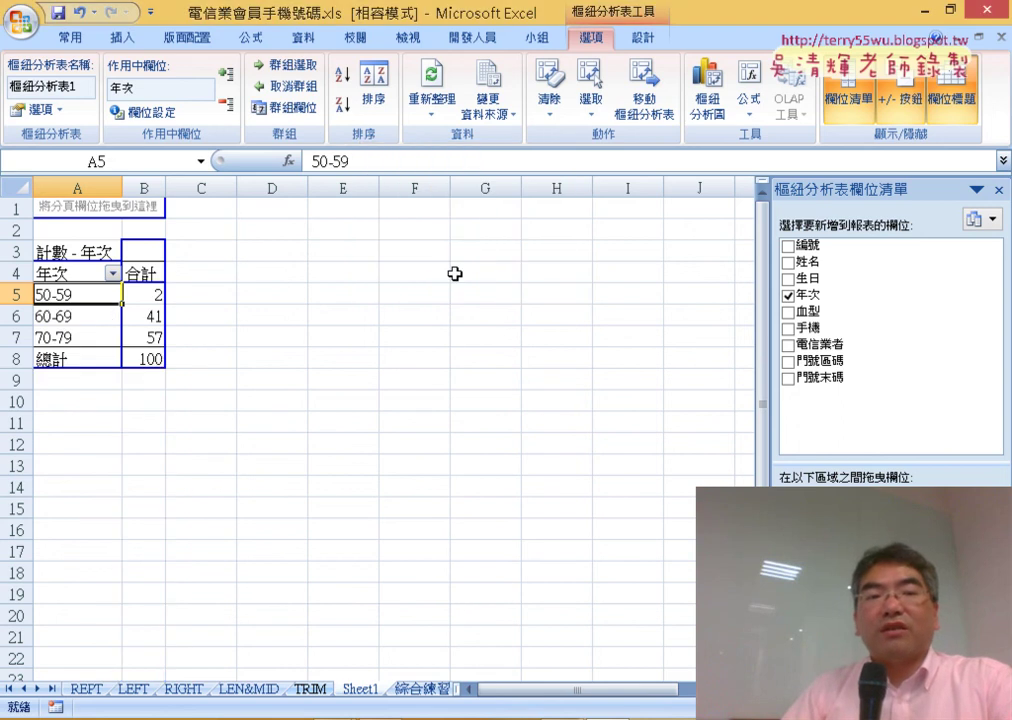
click(482, 357)
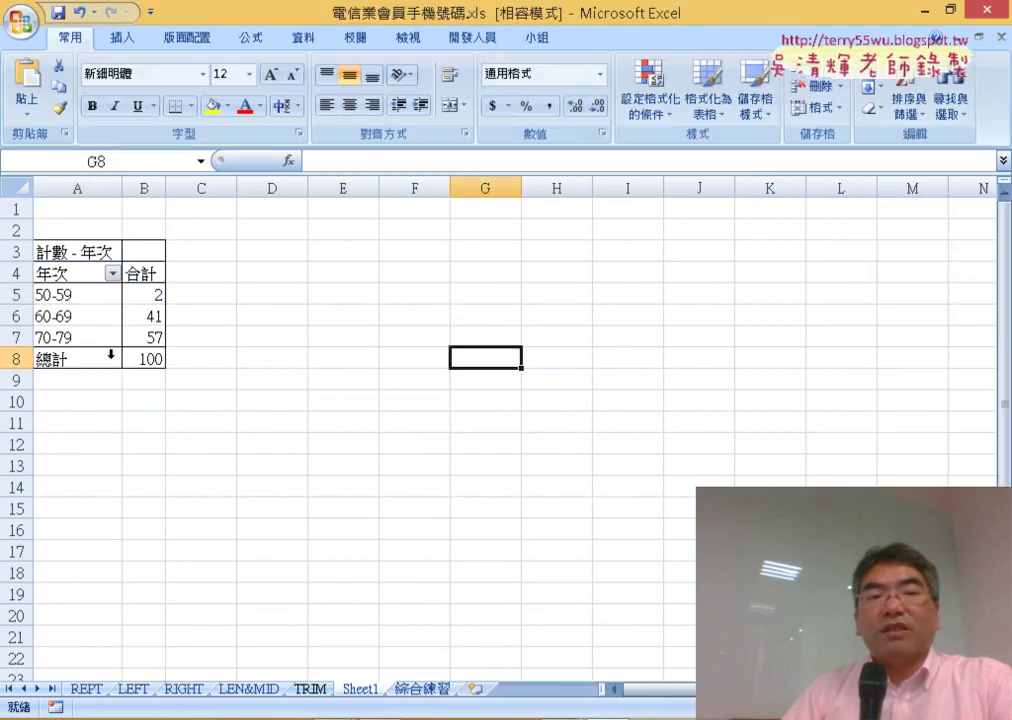
drag(79, 293, 84, 334)
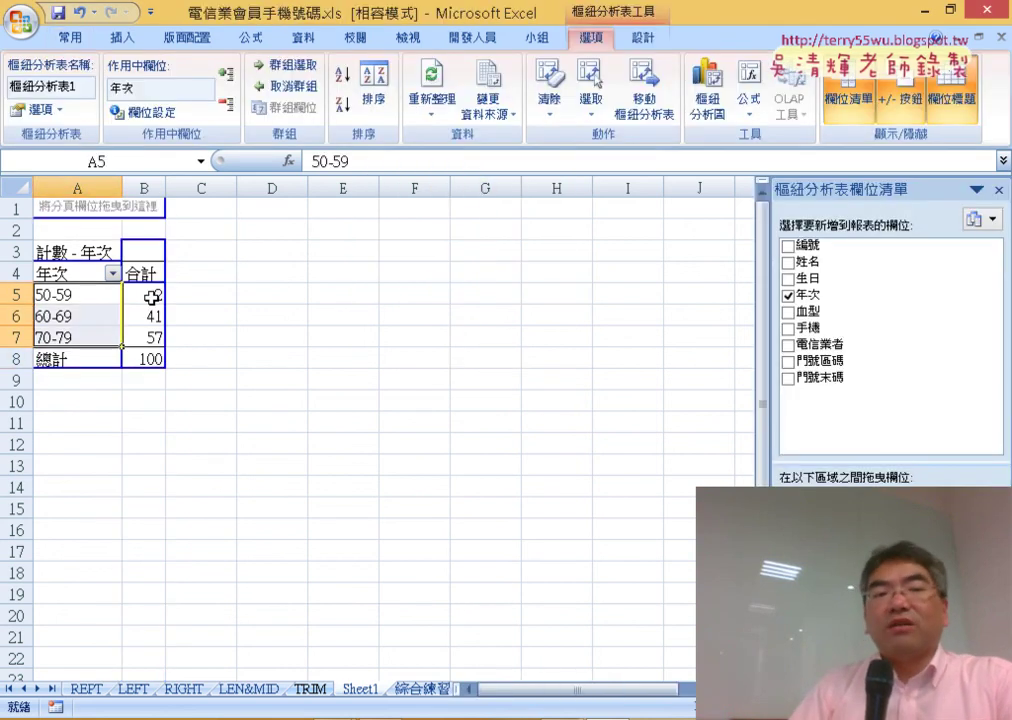
drag(151, 293, 155, 337)
click(402, 334)
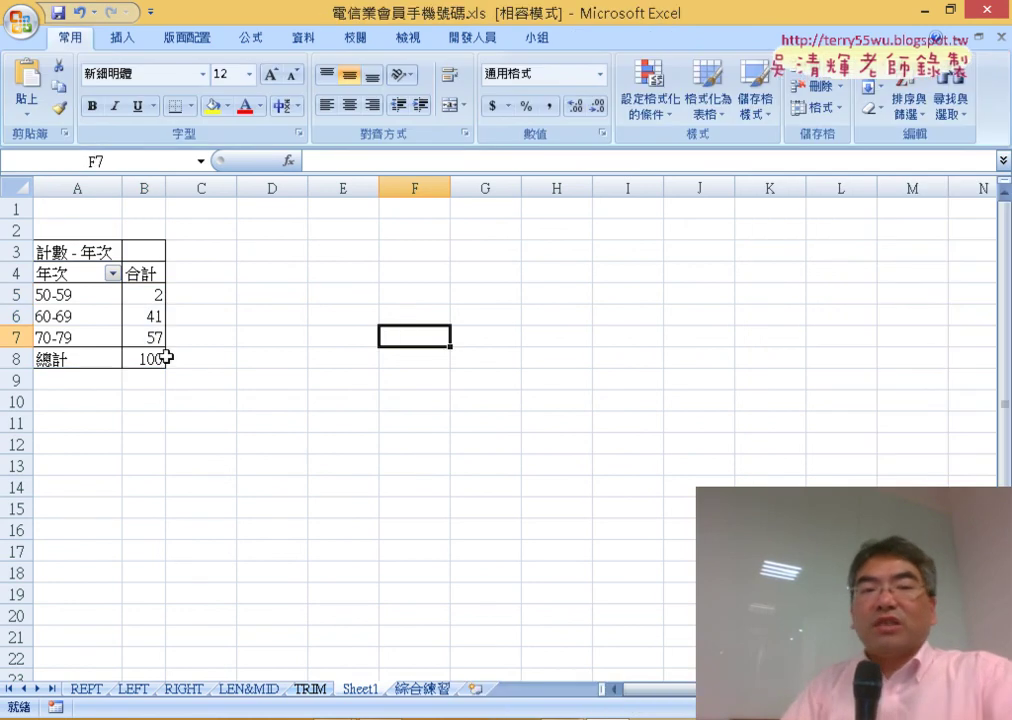
click(160, 356)
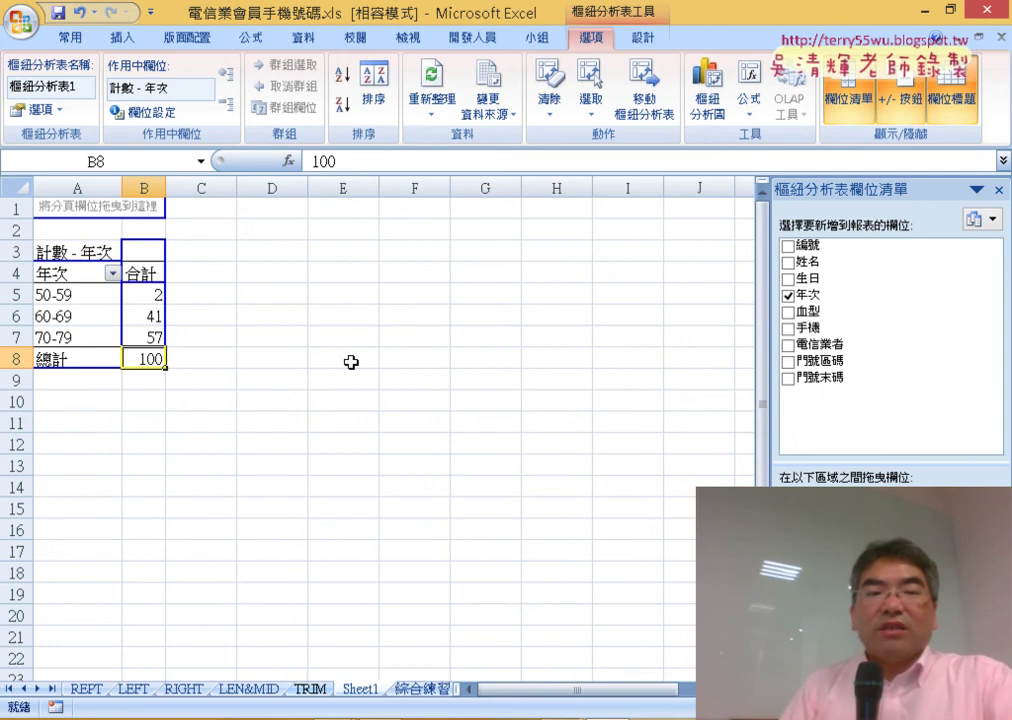
click(153, 335)
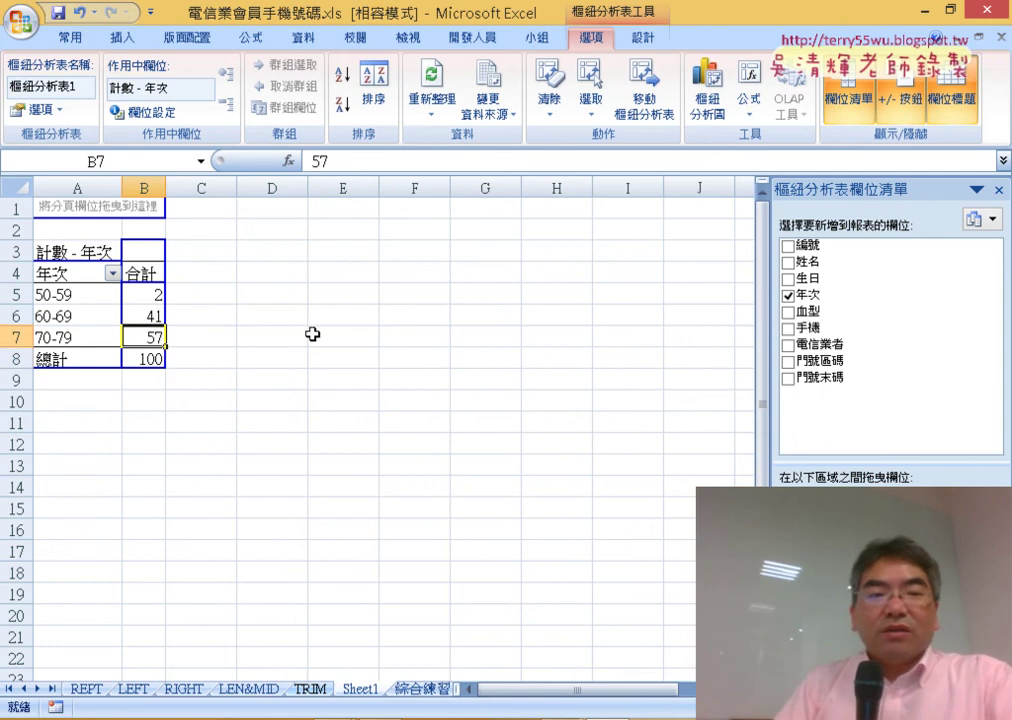
click(139, 315)
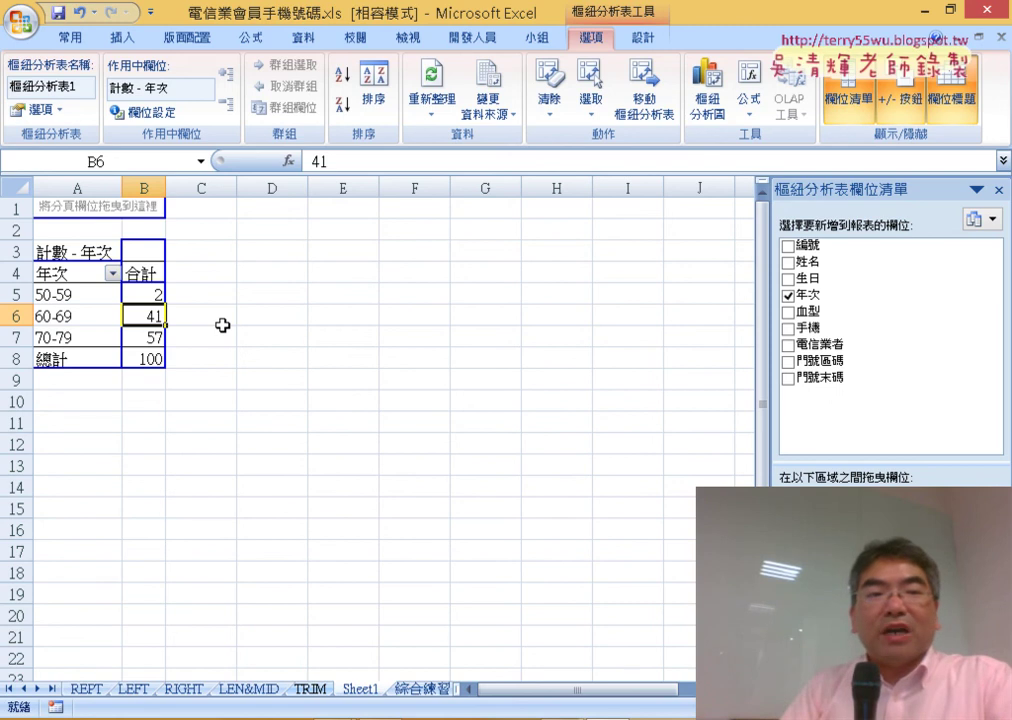
drag(115, 401, 150, 378)
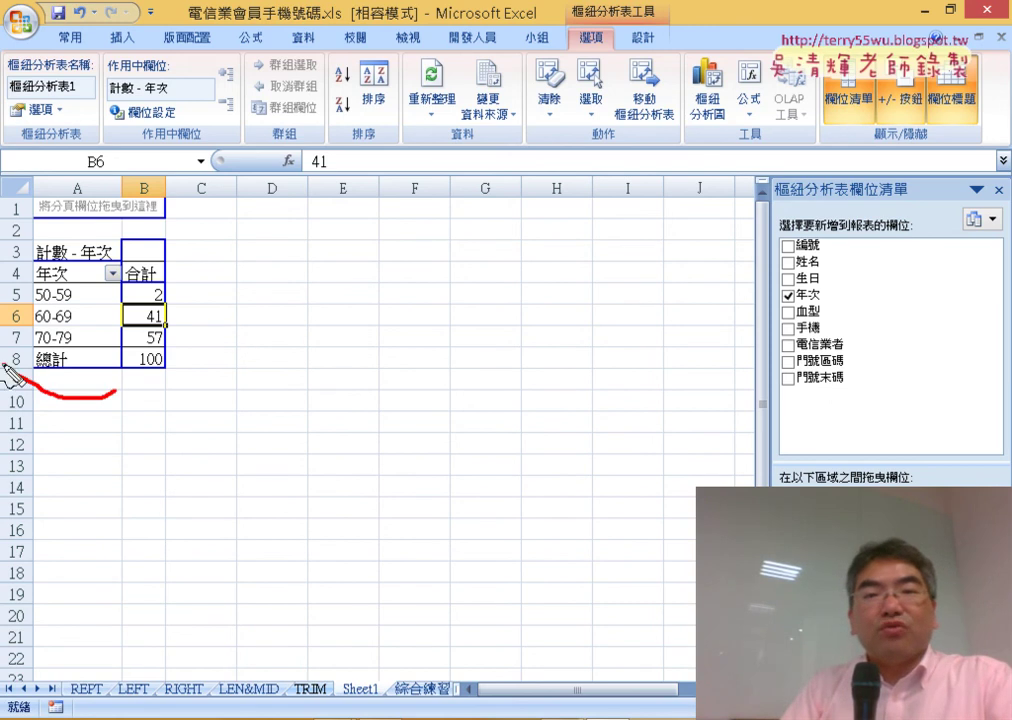
mouse_move(201, 330)
mouse_down()
mouse_move(682, 140)
mouse_move(734, 153)
mouse_up()
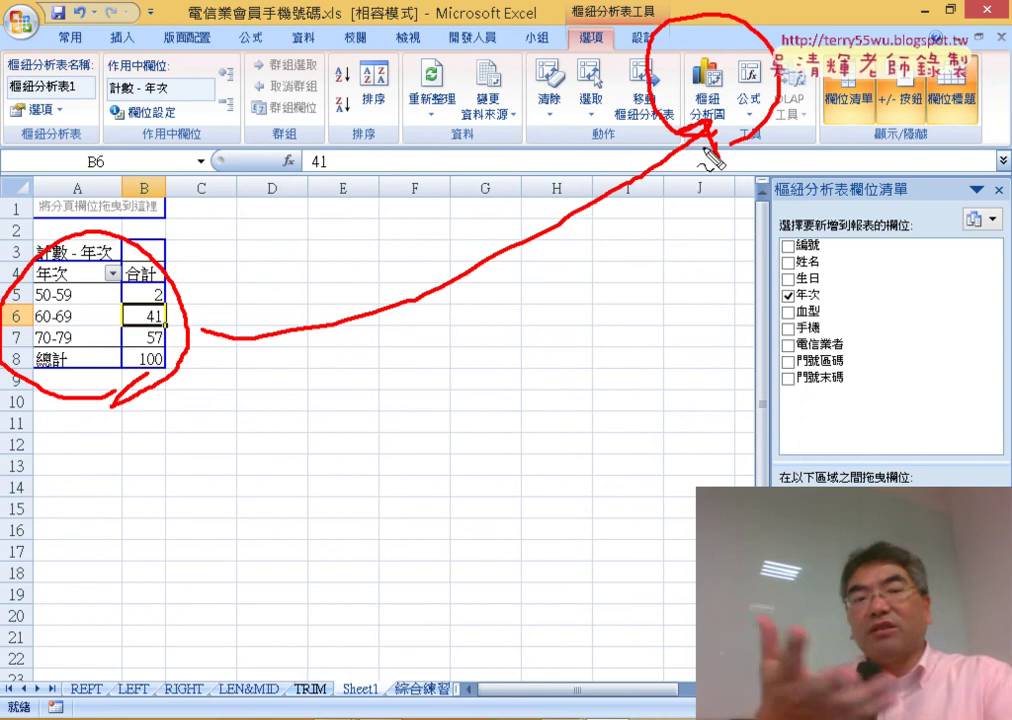
Insert a clustered column pivot chart from the decade pivot table
key(Escape)
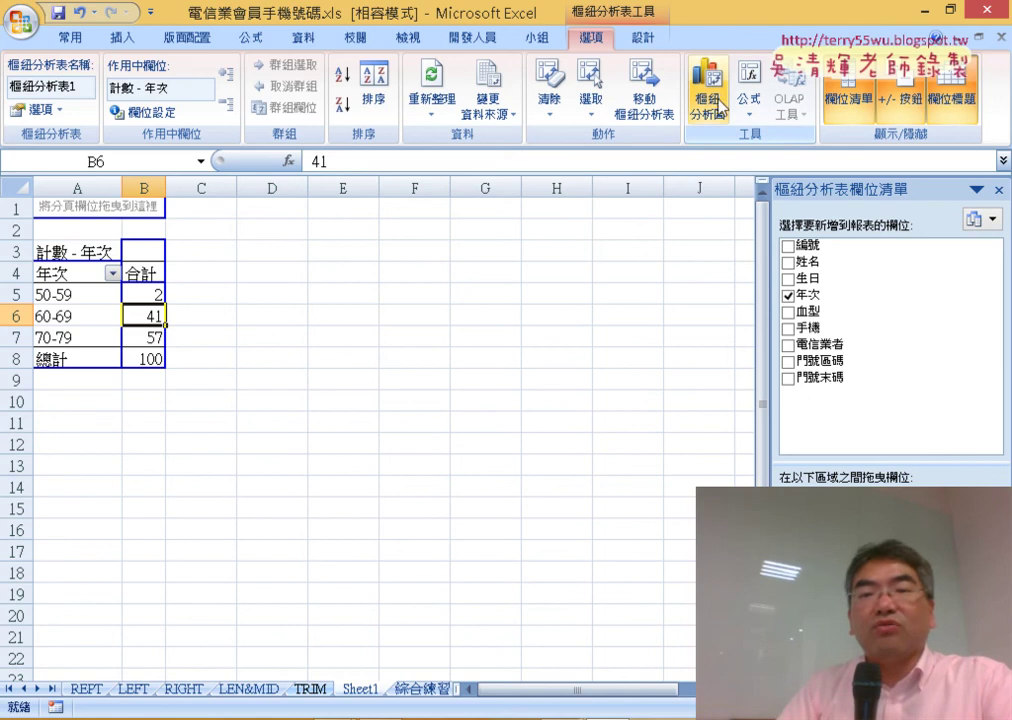
click(708, 106)
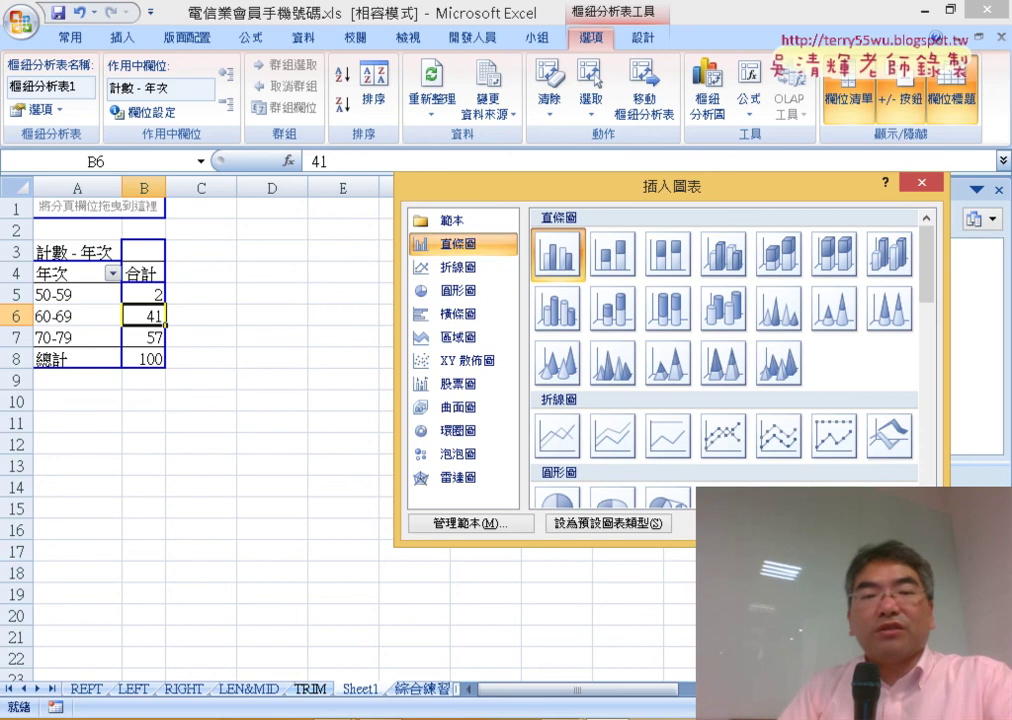
key(Return)
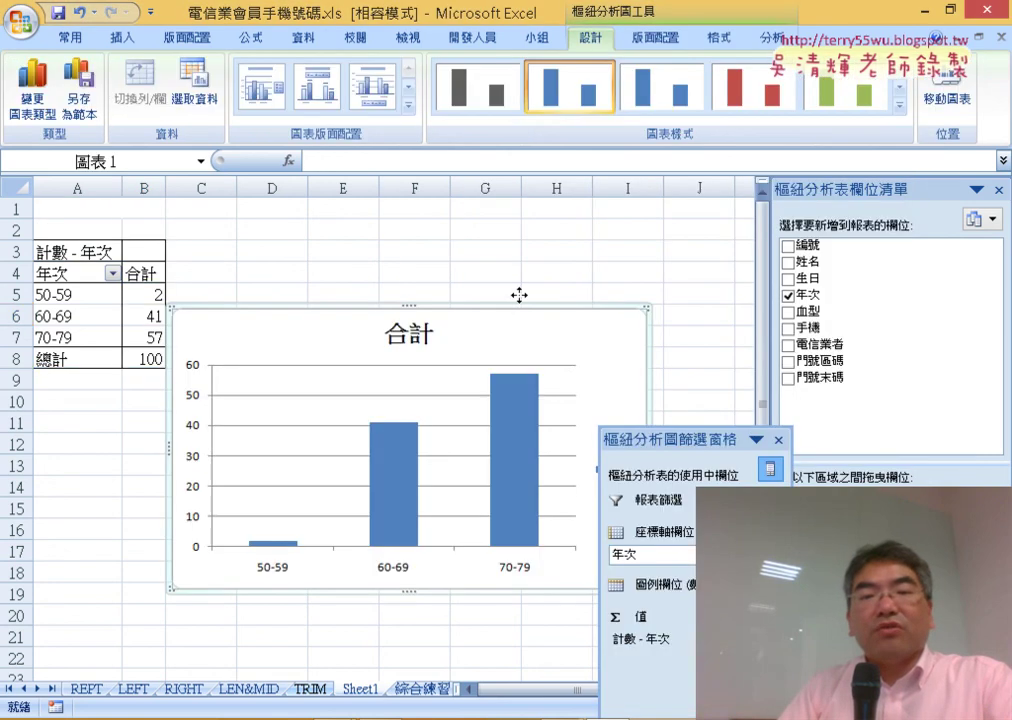
Move the chart beside the pivot table, dock its filter pane, and enlarge the chart
drag(519, 295, 536, 204)
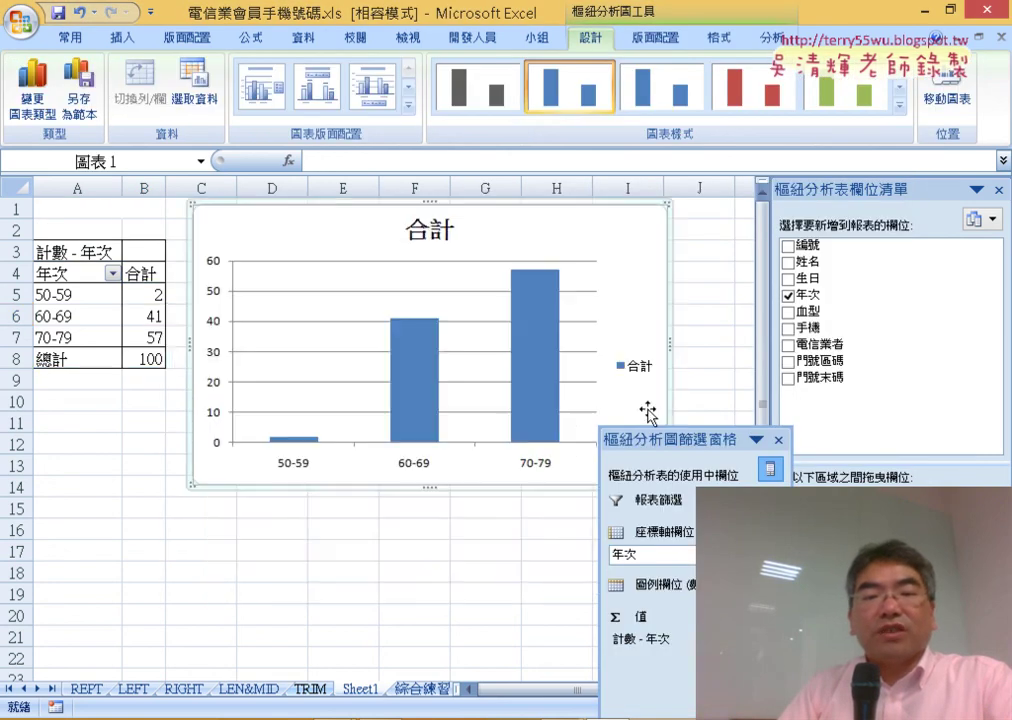
drag(660, 439, 787, 229)
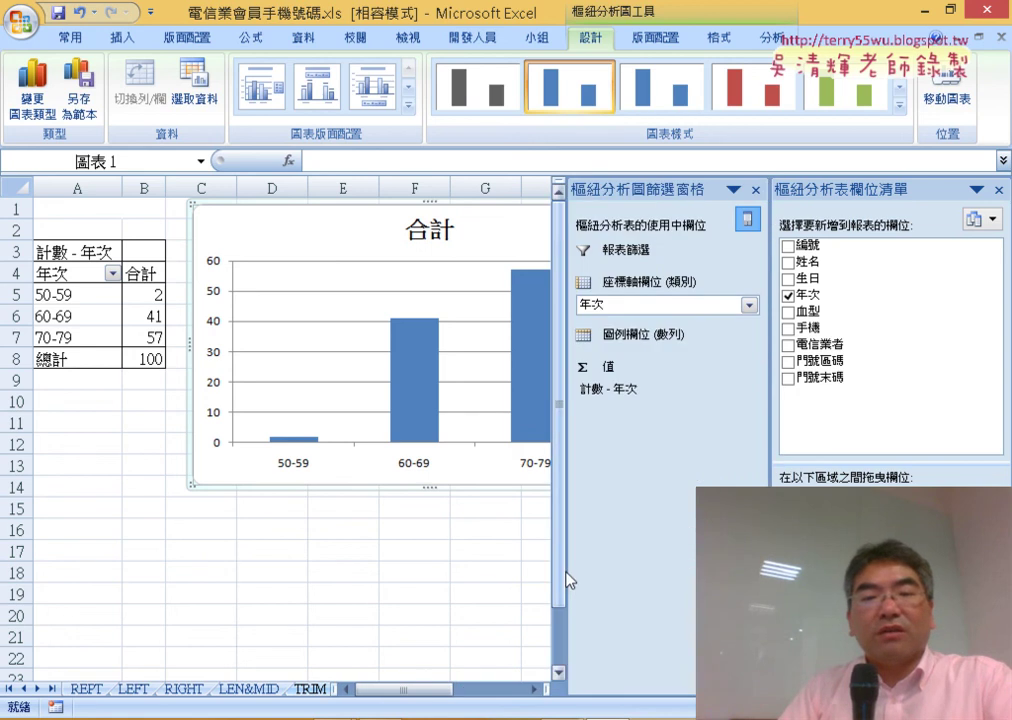
drag(567, 571, 620, 577)
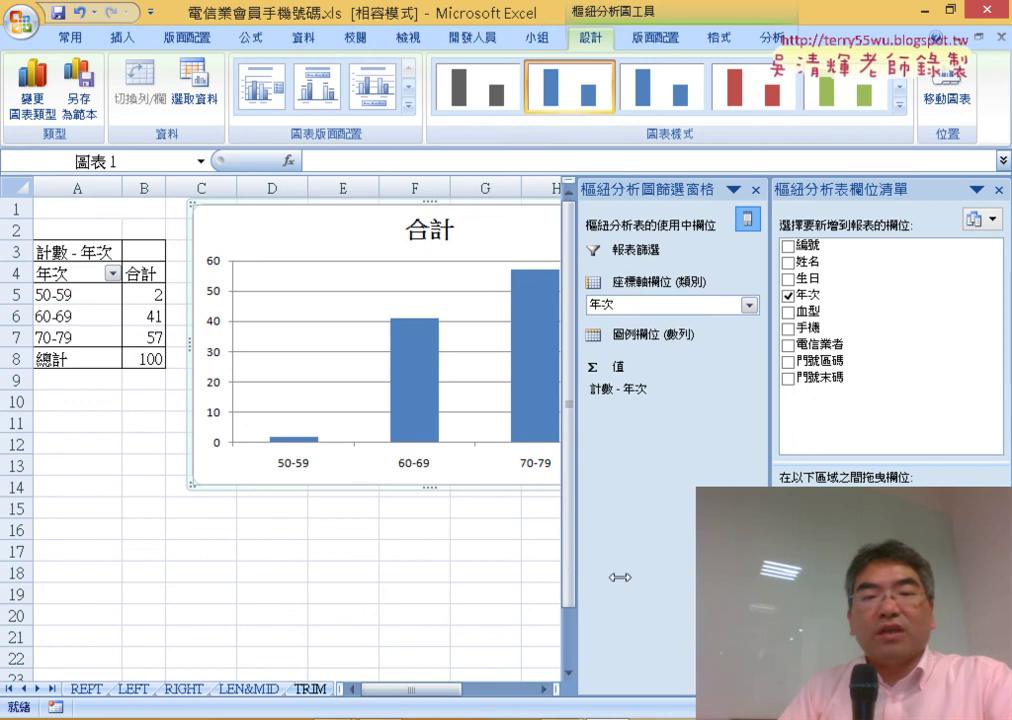
drag(453, 690, 482, 698)
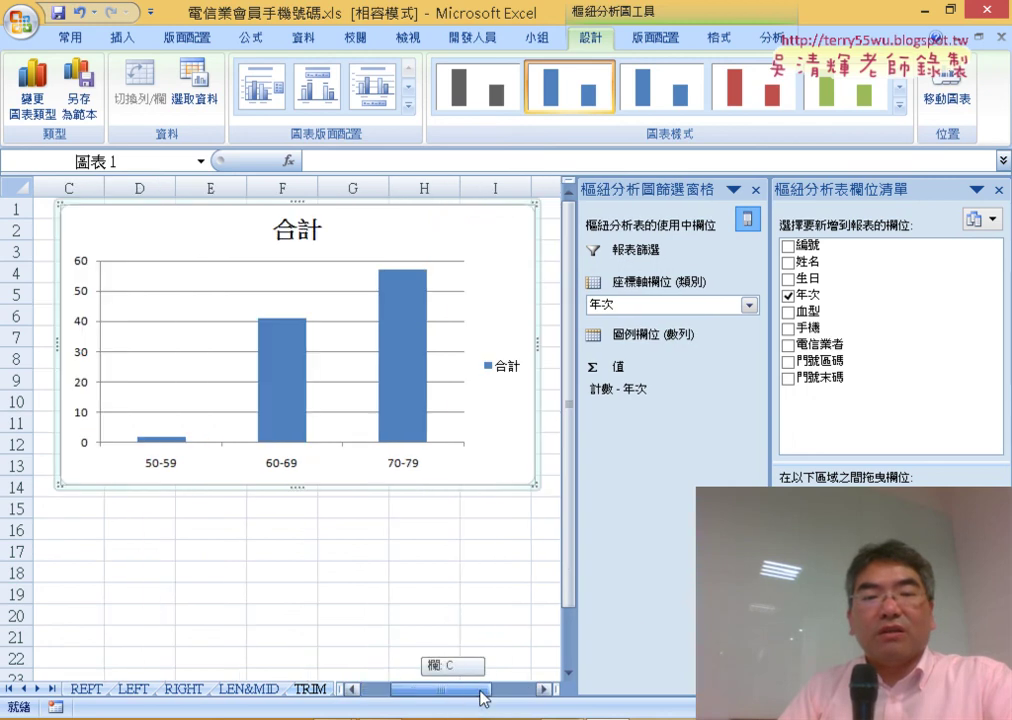
click(536, 492)
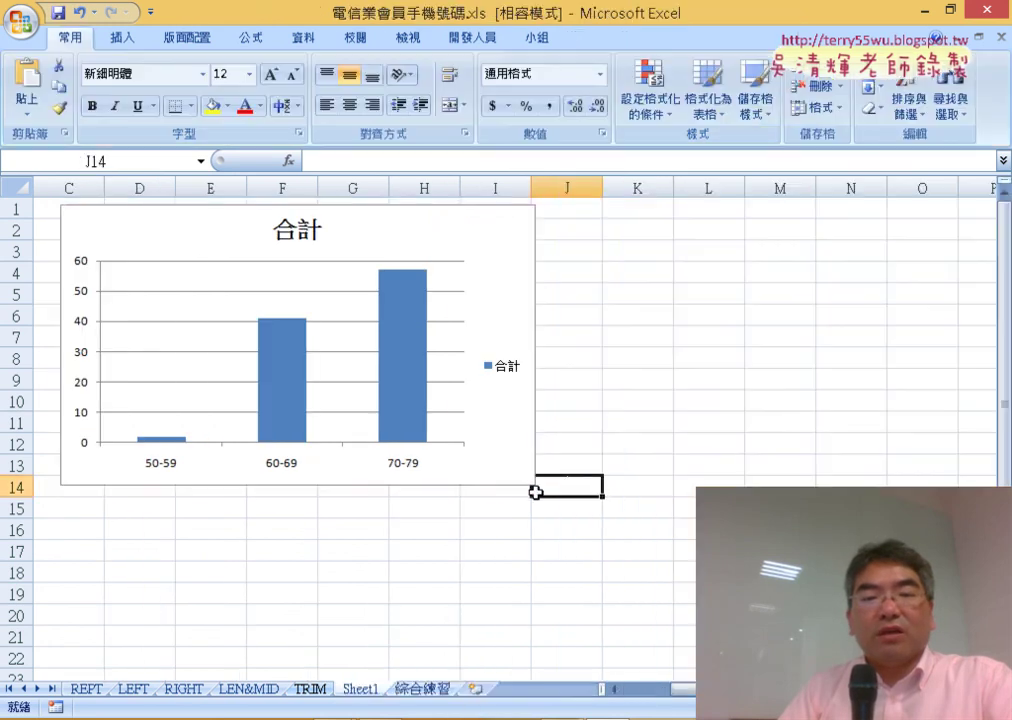
click(517, 481)
drag(536, 487, 552, 507)
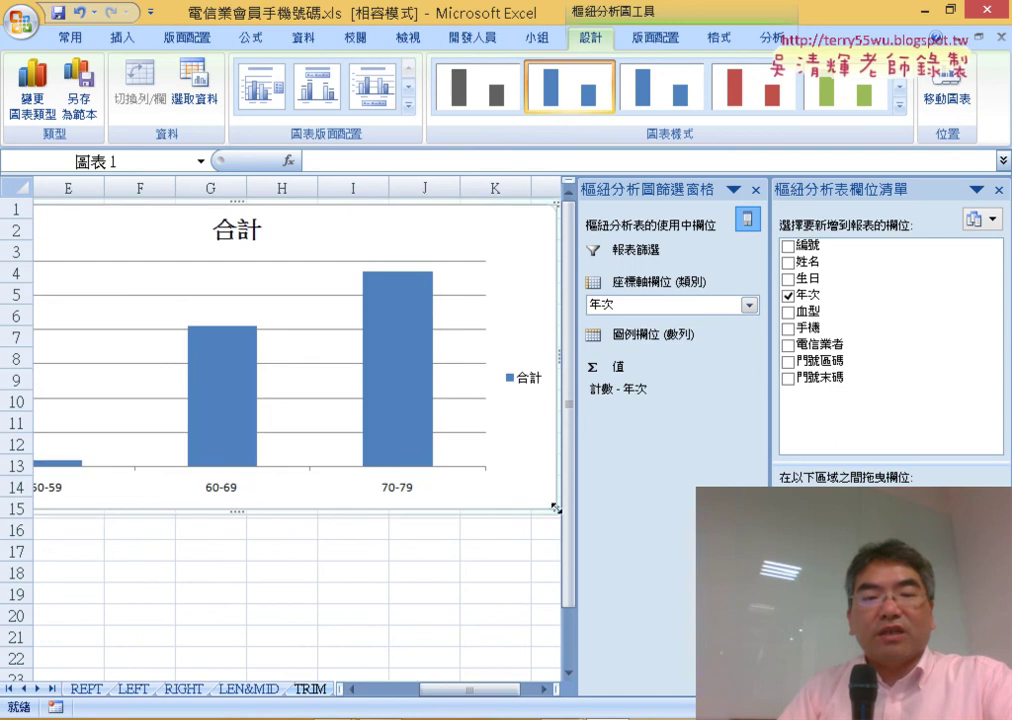
mouse_move(454, 690)
mouse_down()
mouse_move(380, 700)
mouse_move(420, 702)
mouse_up()
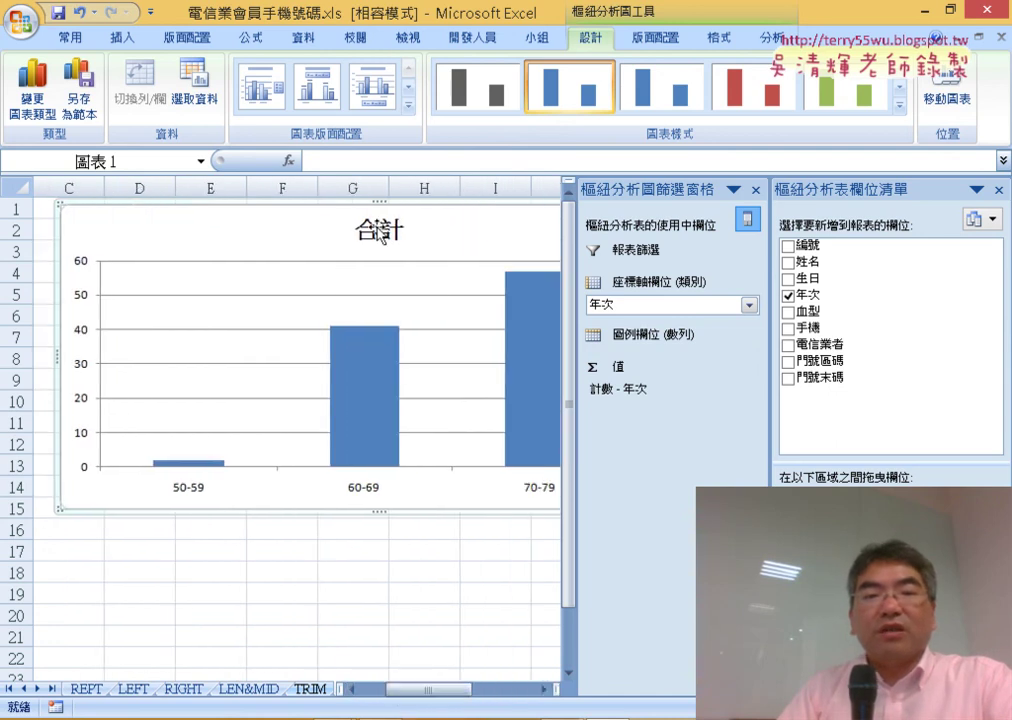
Retitle the chart 各年級生統計圖, correcting the mistyped first character
click(365, 230)
double_click(362, 236)
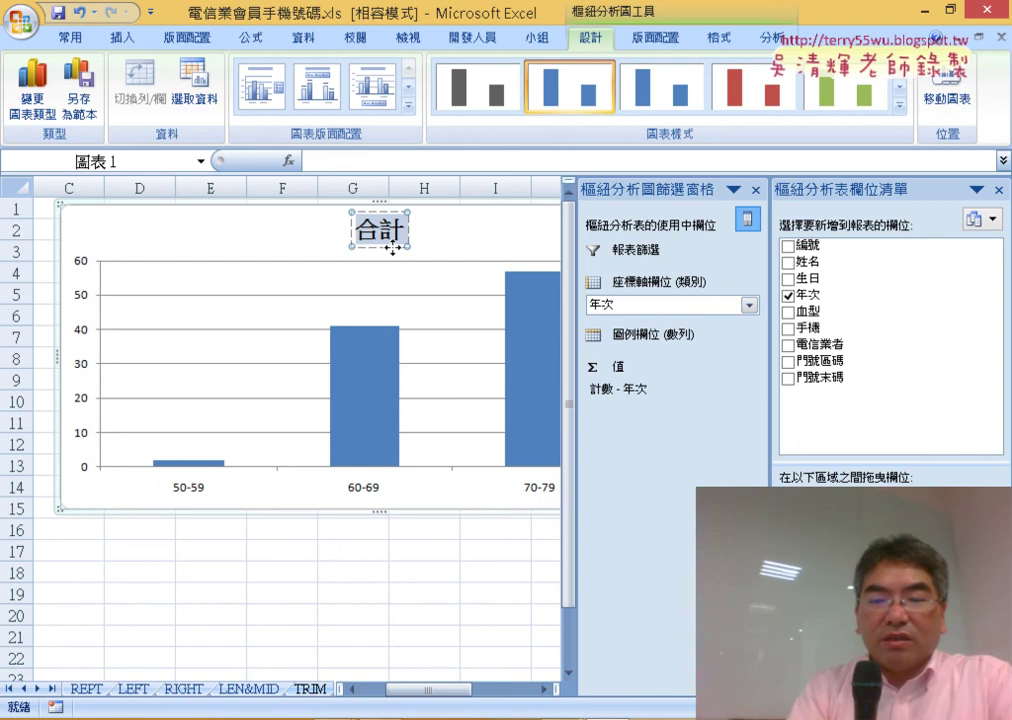
key(Delete)
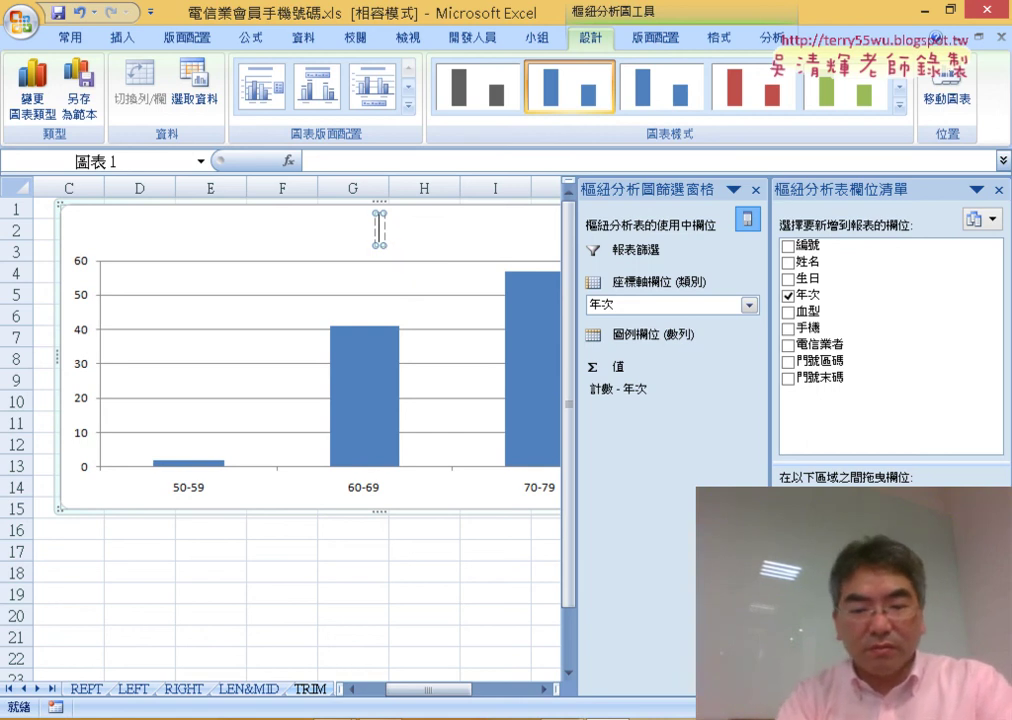
text(各)
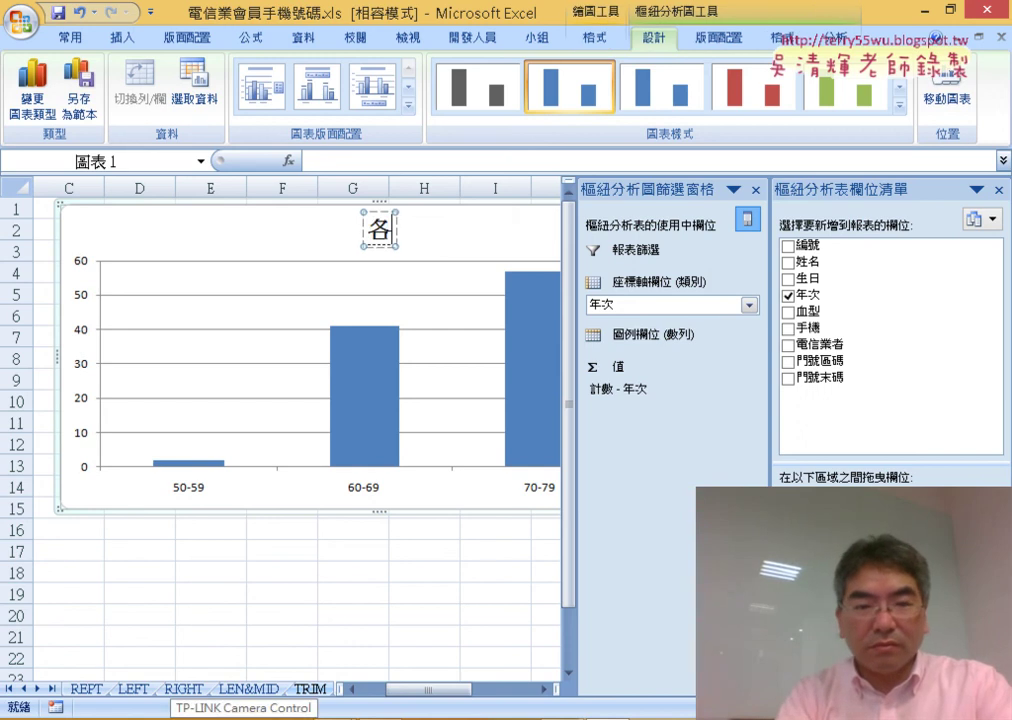
text(年級)
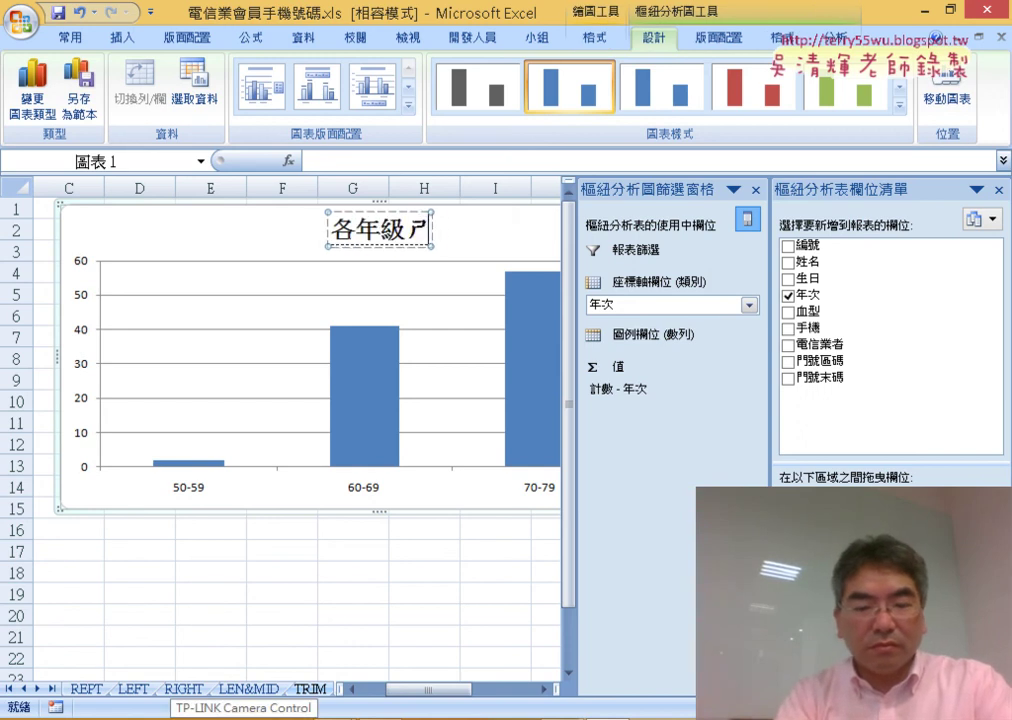
text(生)
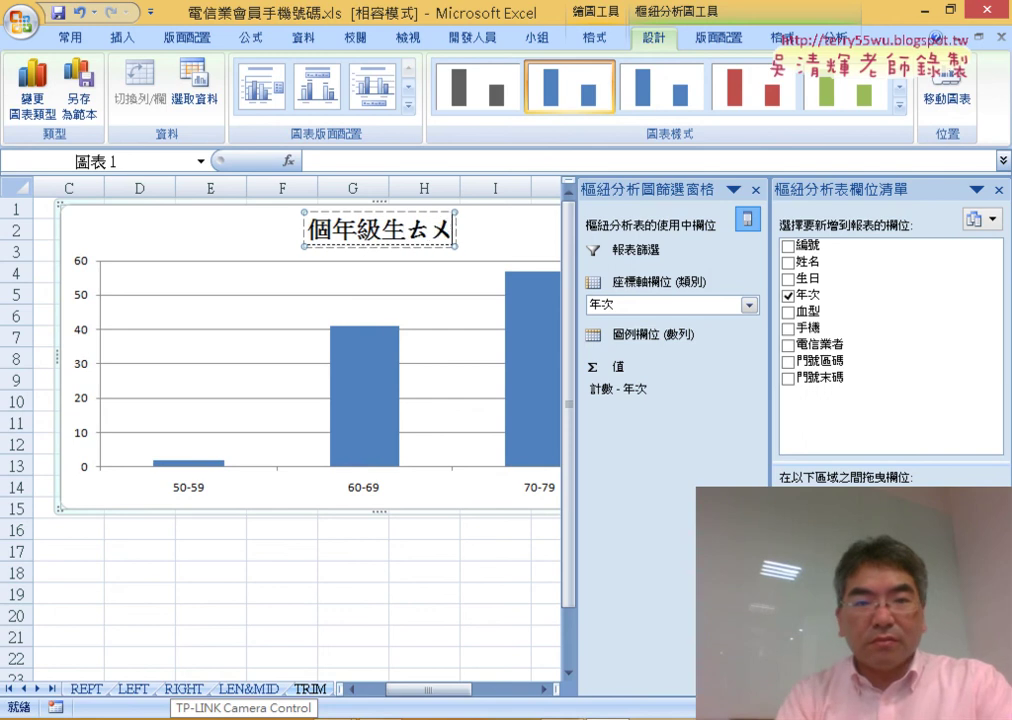
text(統計圖)
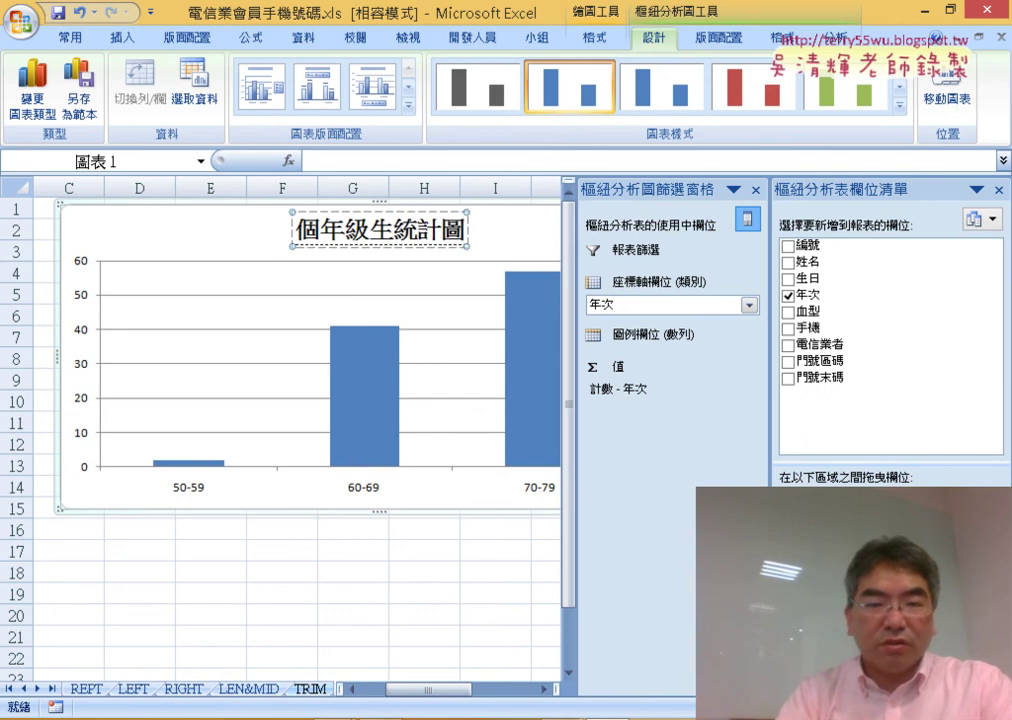
key(Escape)
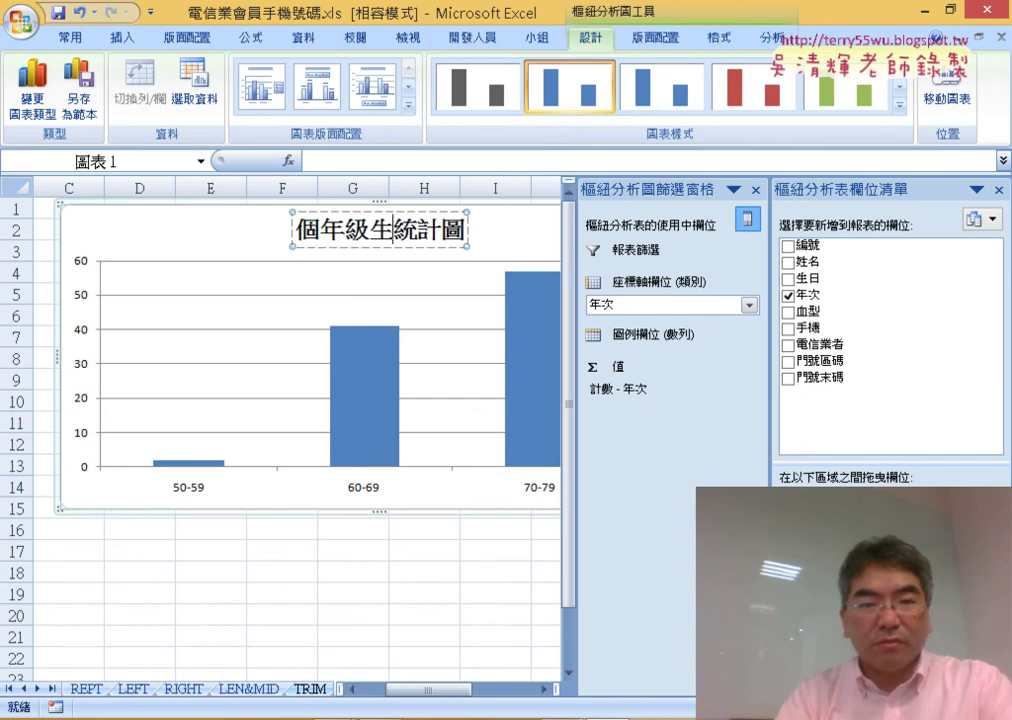
click(320, 229)
key(BackSpace)
text(各)
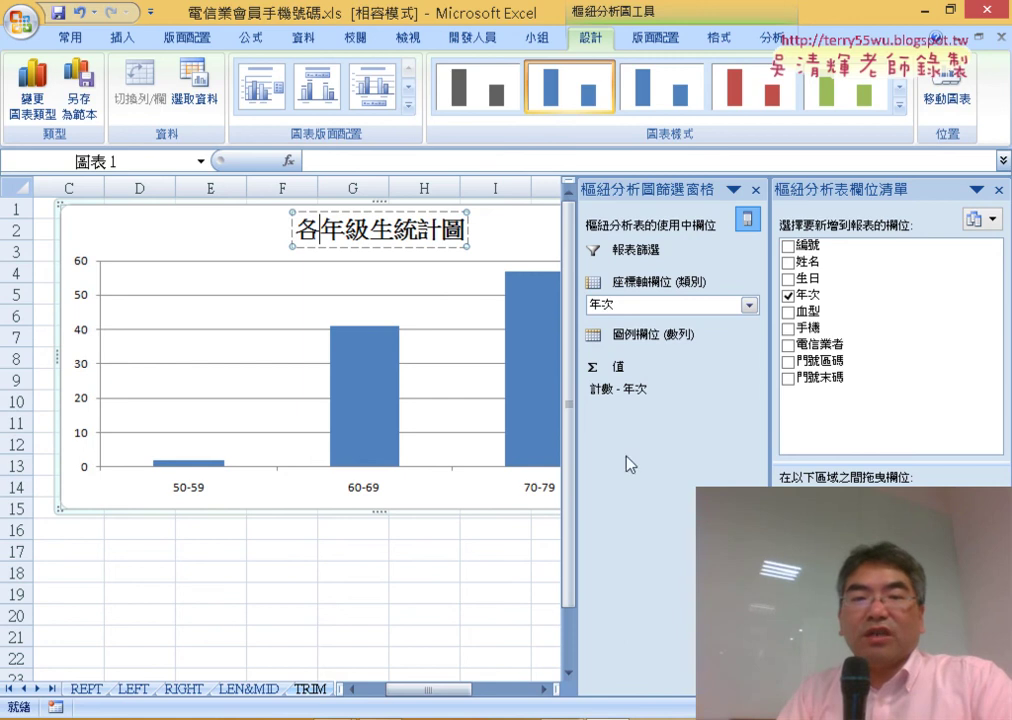
Hide the pivot chart filter pane and delete the chart's 合計 legend
click(755, 189)
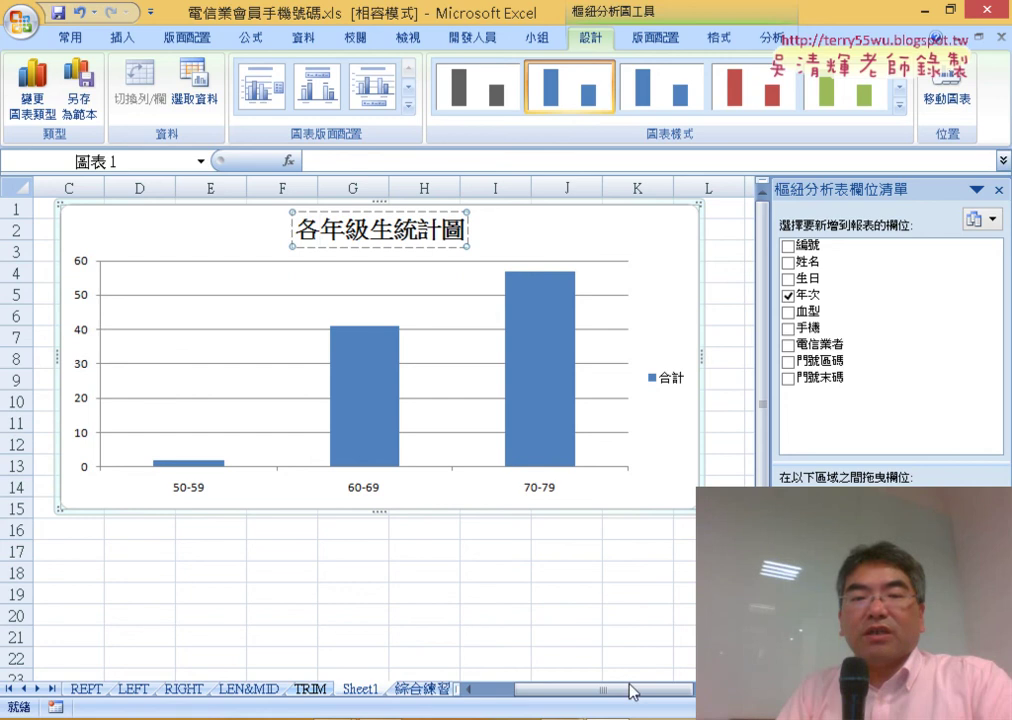
drag(632, 690, 646, 701)
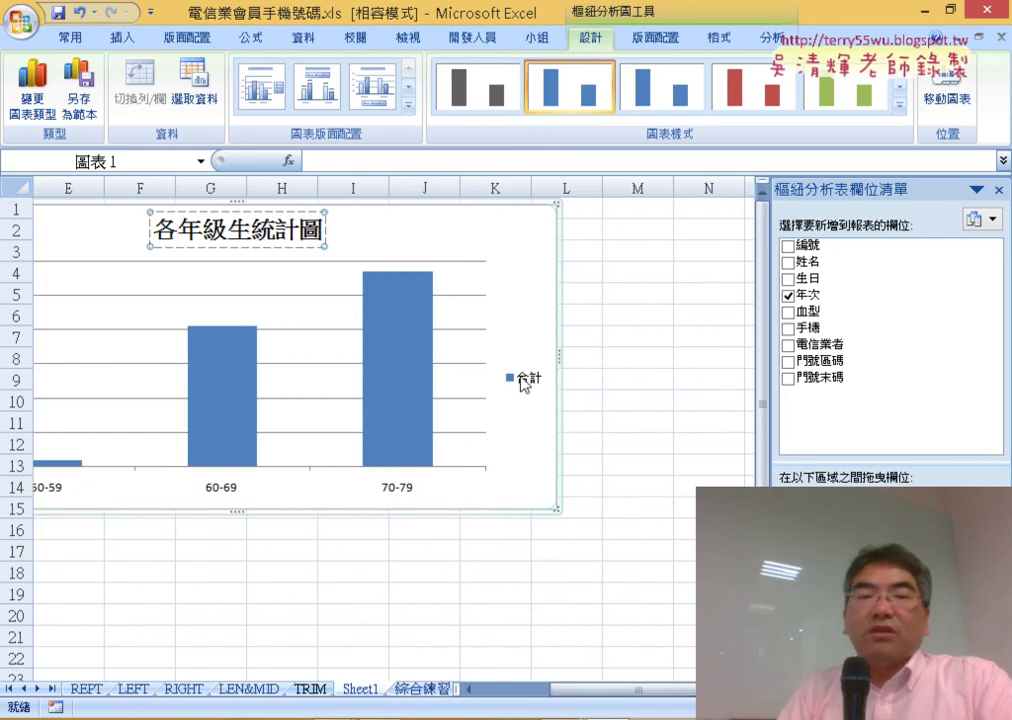
click(525, 386)
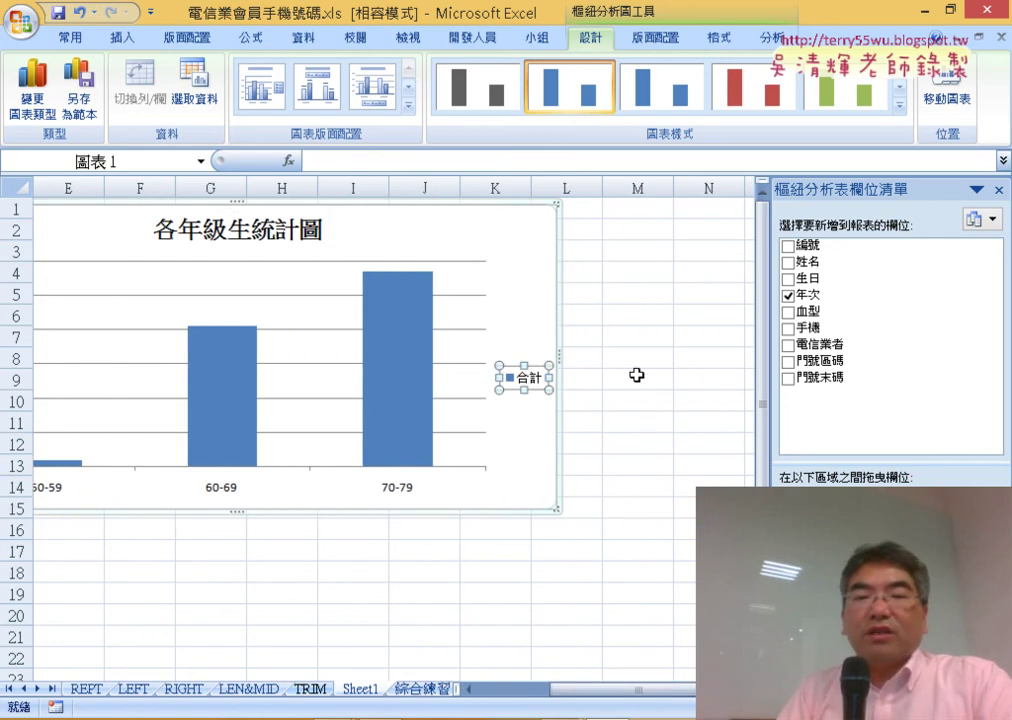
drag(549, 372, 540, 373)
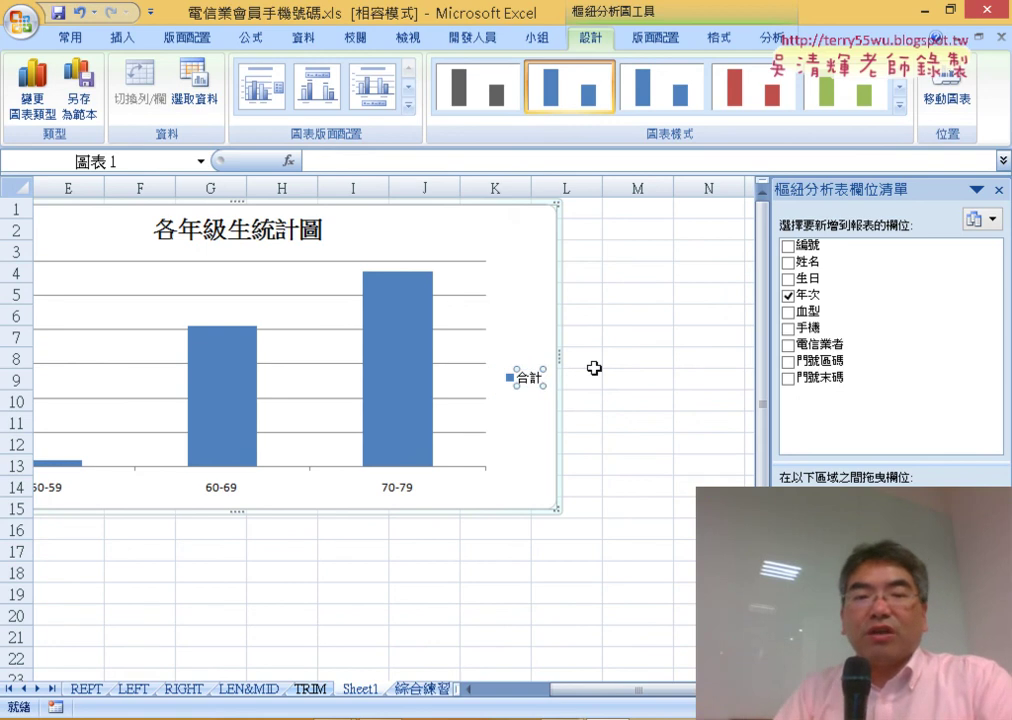
key(Delete)
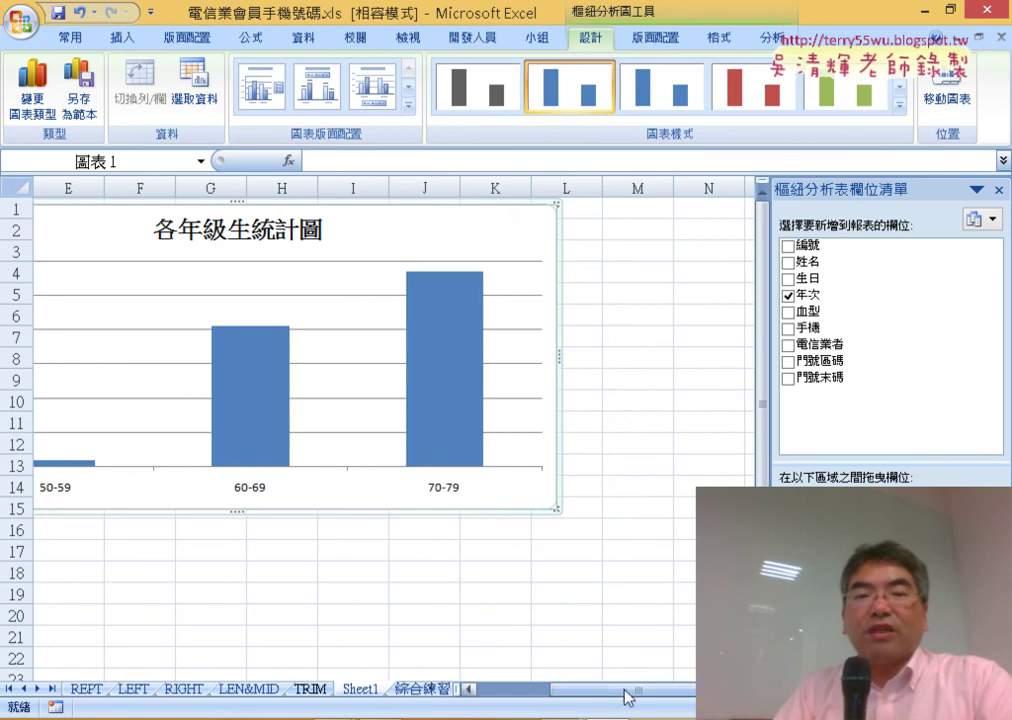
drag(628, 692, 577, 693)
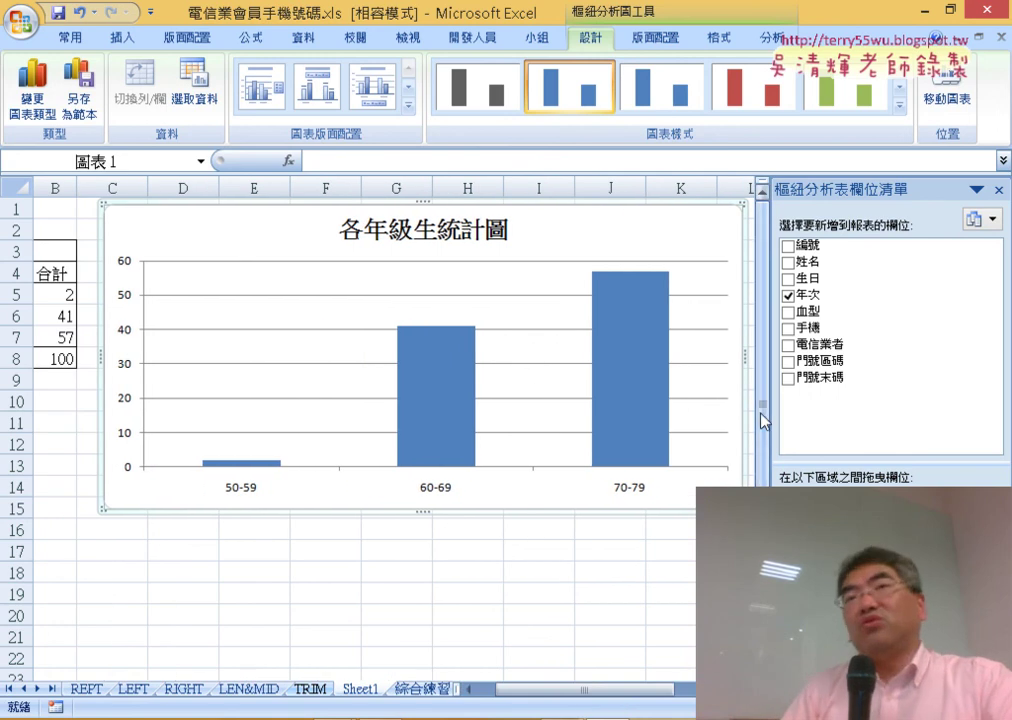
Scroll back to column A, select the 60-69 row, and show PivotTable Options
drag(607, 688, 544, 695)
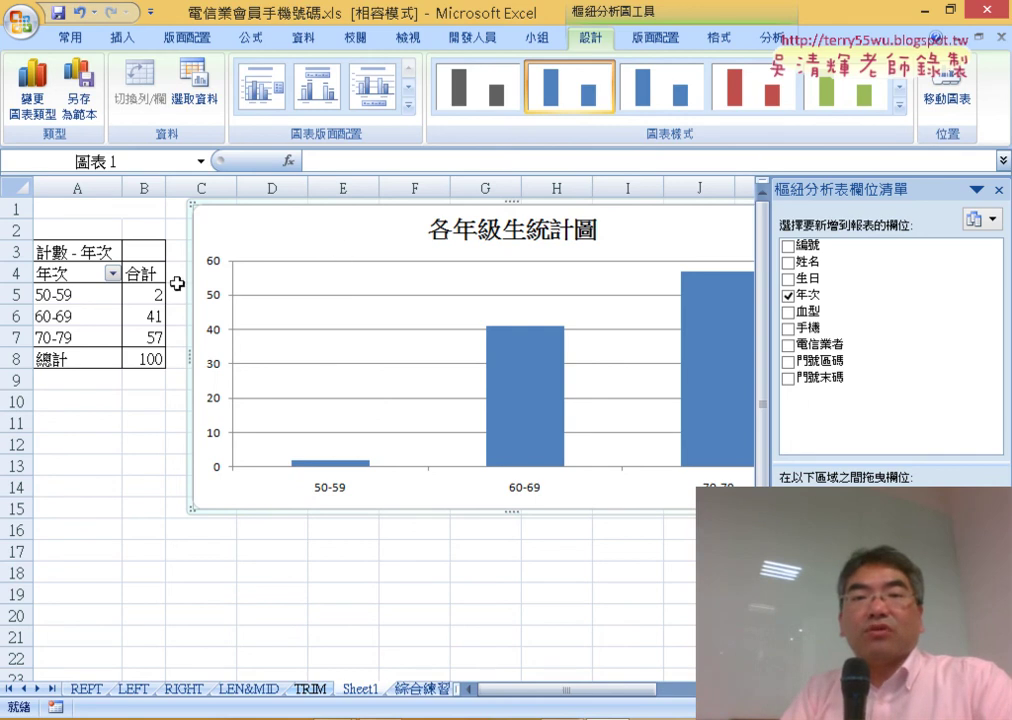
click(81, 314)
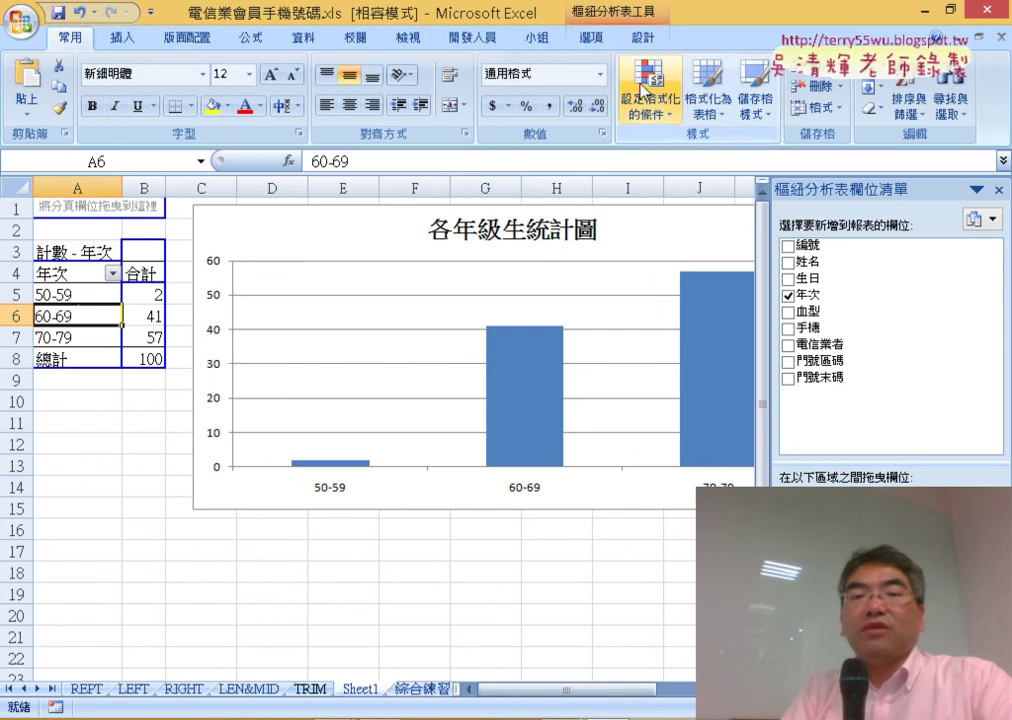
click(591, 37)
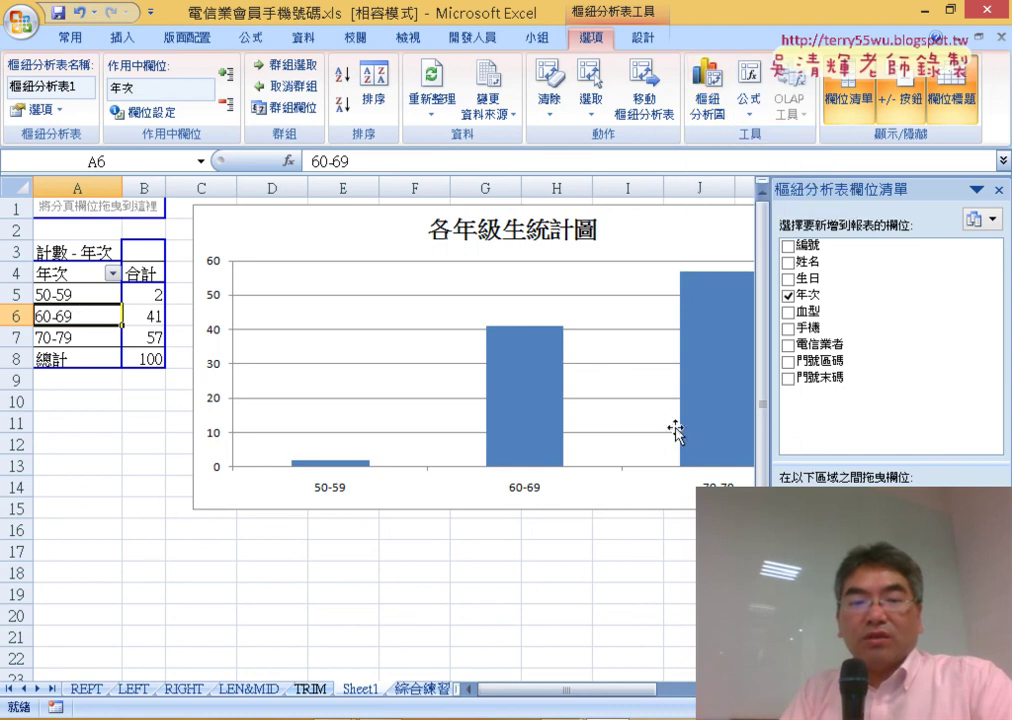
On the 綜合練習 sheet, inspect D2's =VALUE(LEFT(TEXT(C2,...),2)) year formula
click(416, 690)
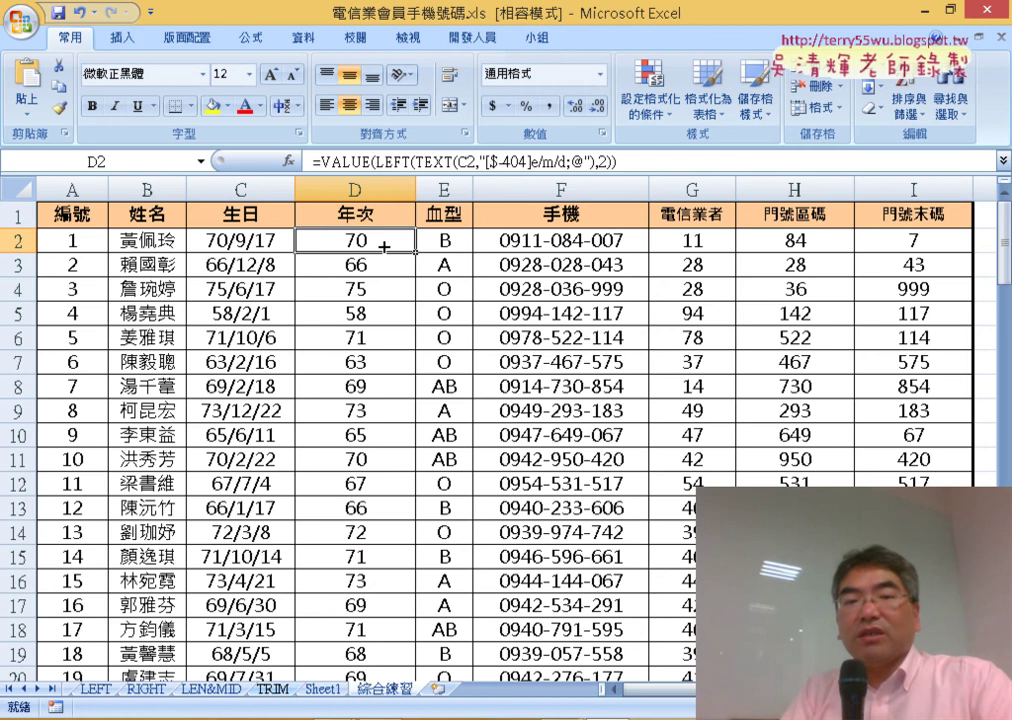
key(Right)
key(Right)
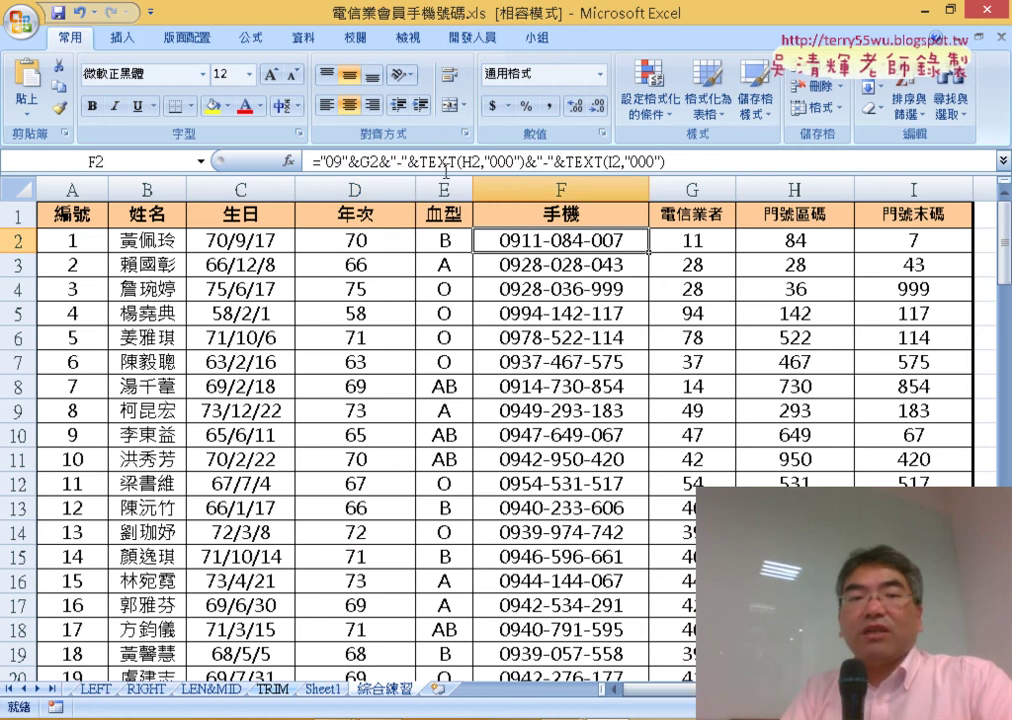
click(360, 243)
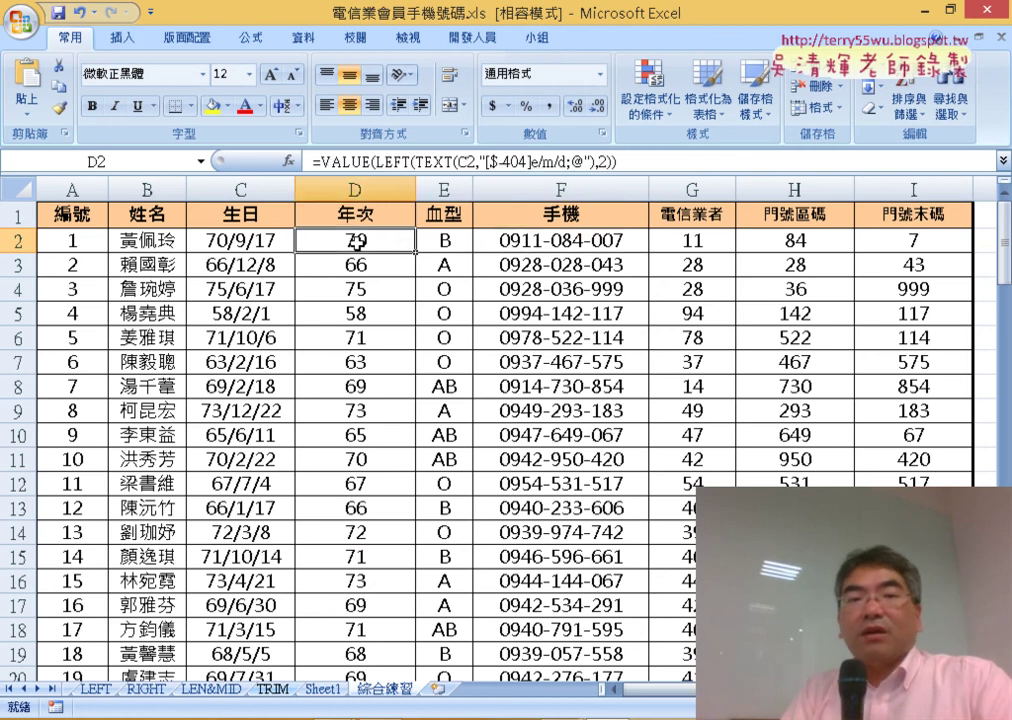
click(444, 160)
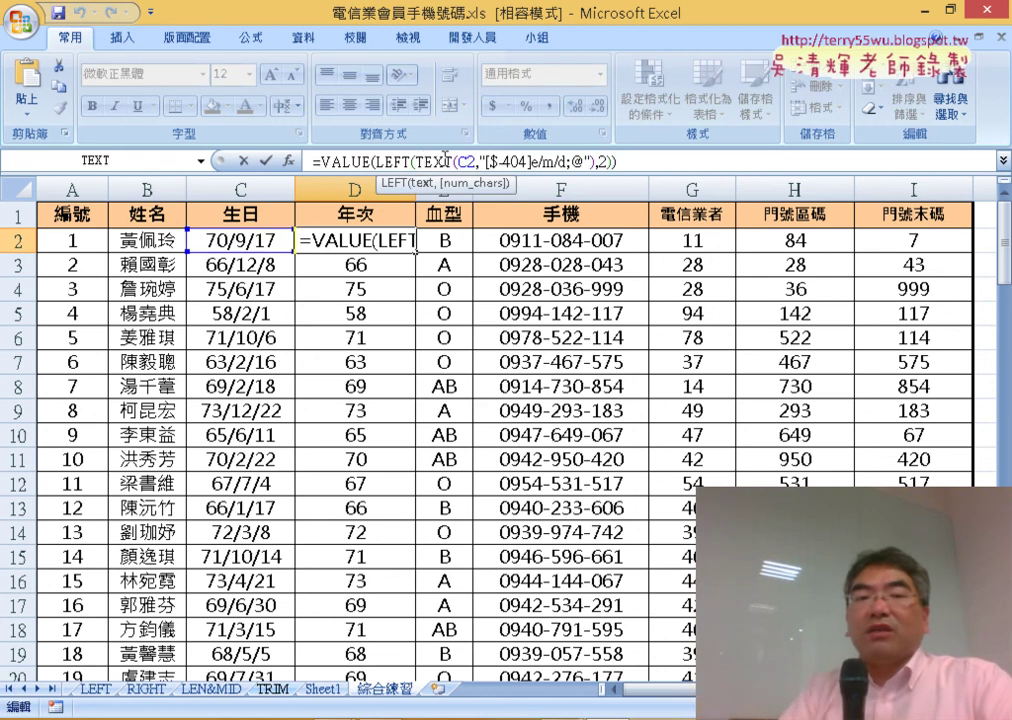
click(343, 161)
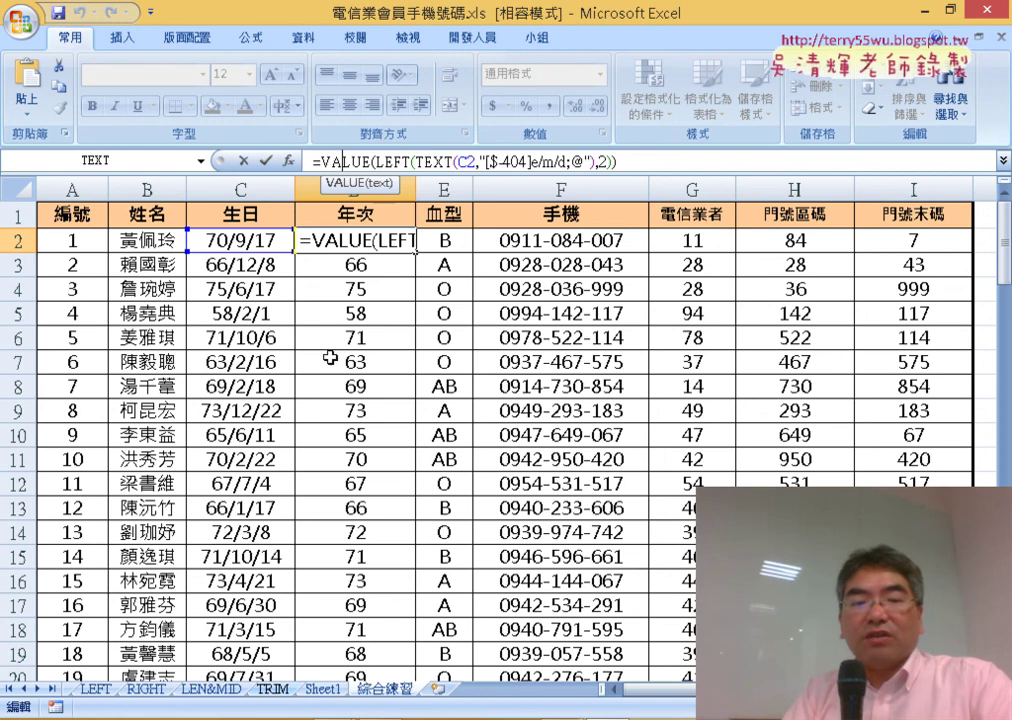
Return to Sheet1 and review the grouping options for the 50-59 label
click(333, 690)
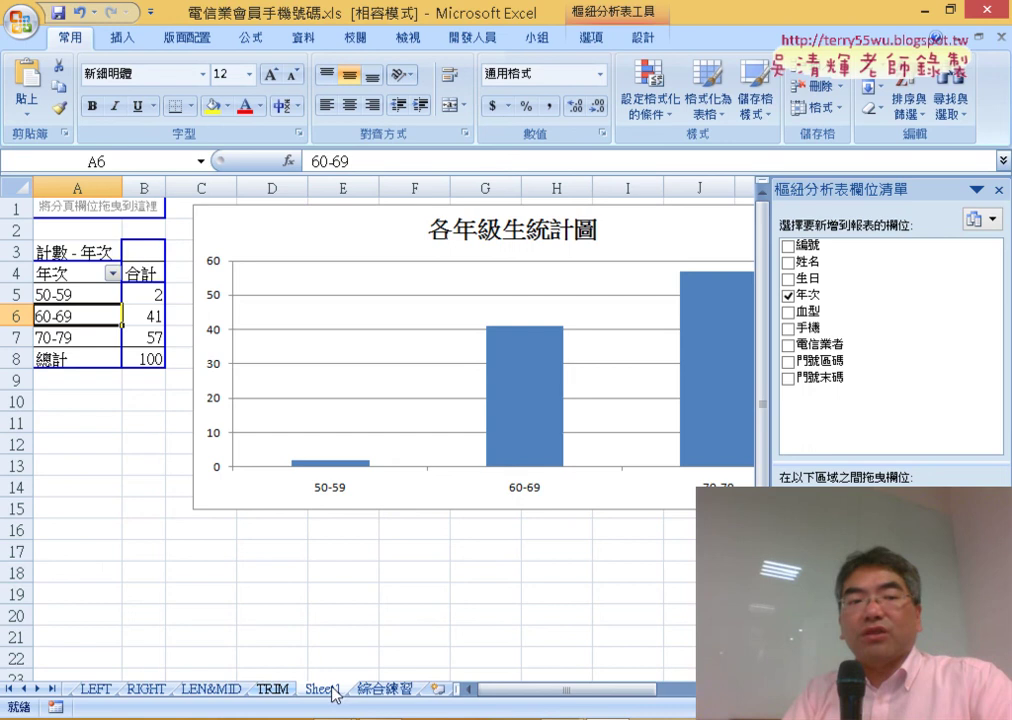
right_click(76, 294)
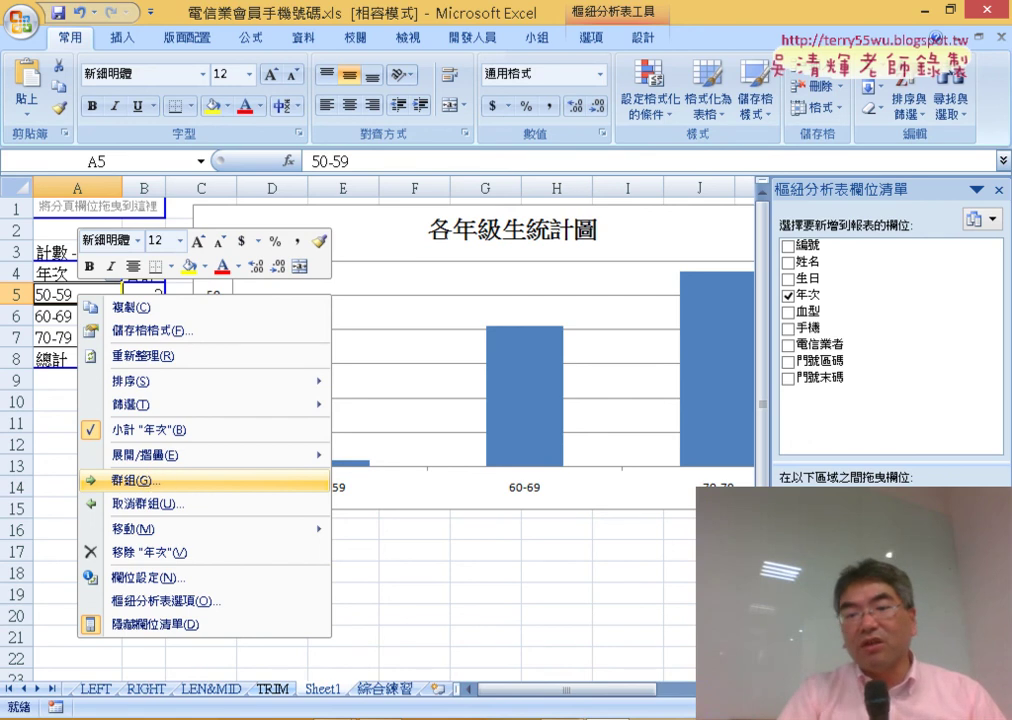
drag(918, 413, 925, 488)
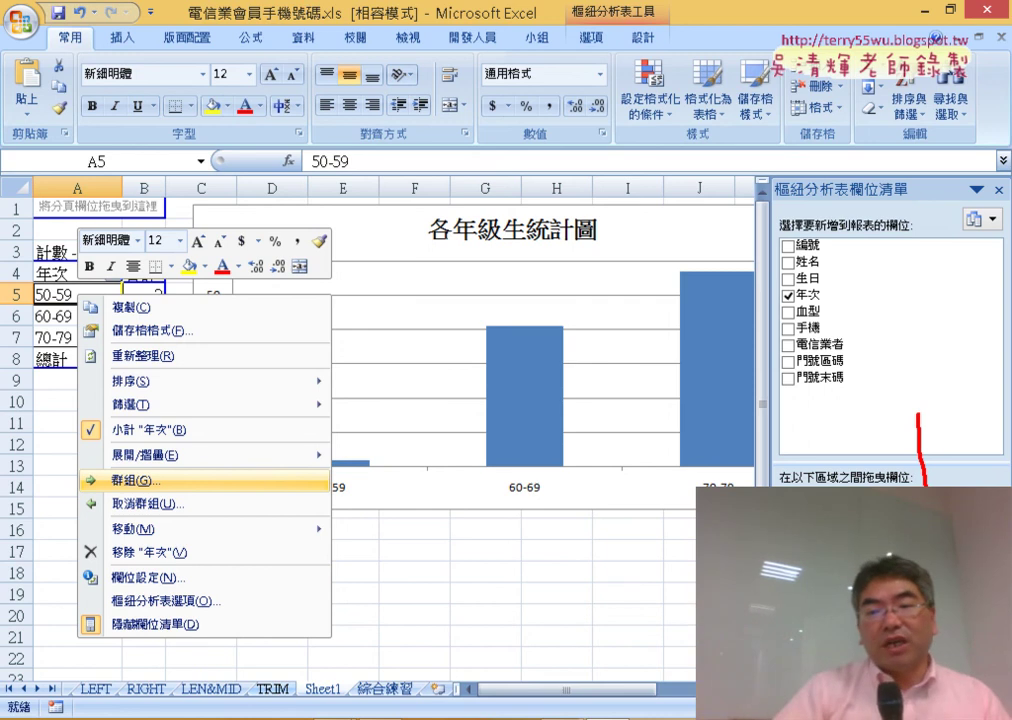
key(Escape)
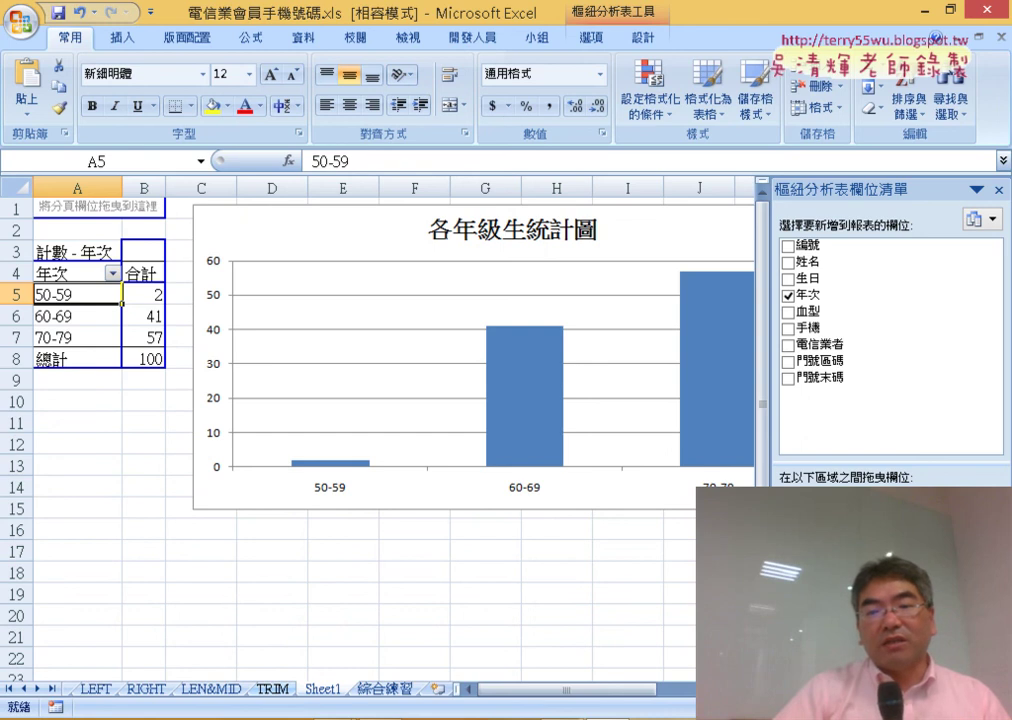
Confirm the 計數 - 年次 value field is summarized by count, then close settings
click(868, 630)
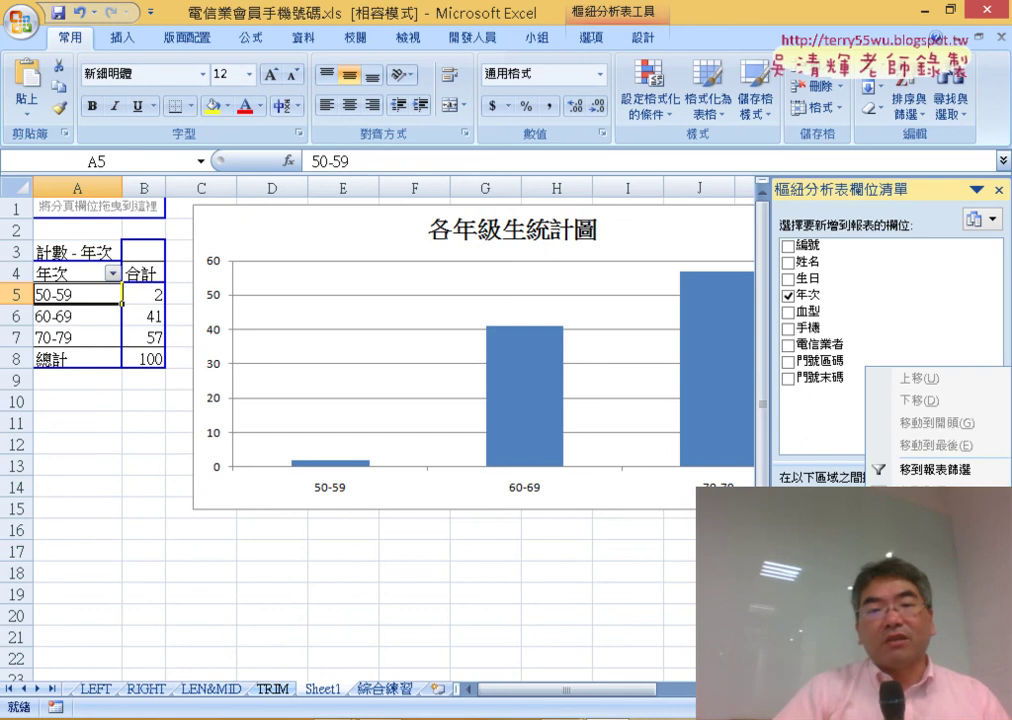
click(930, 618)
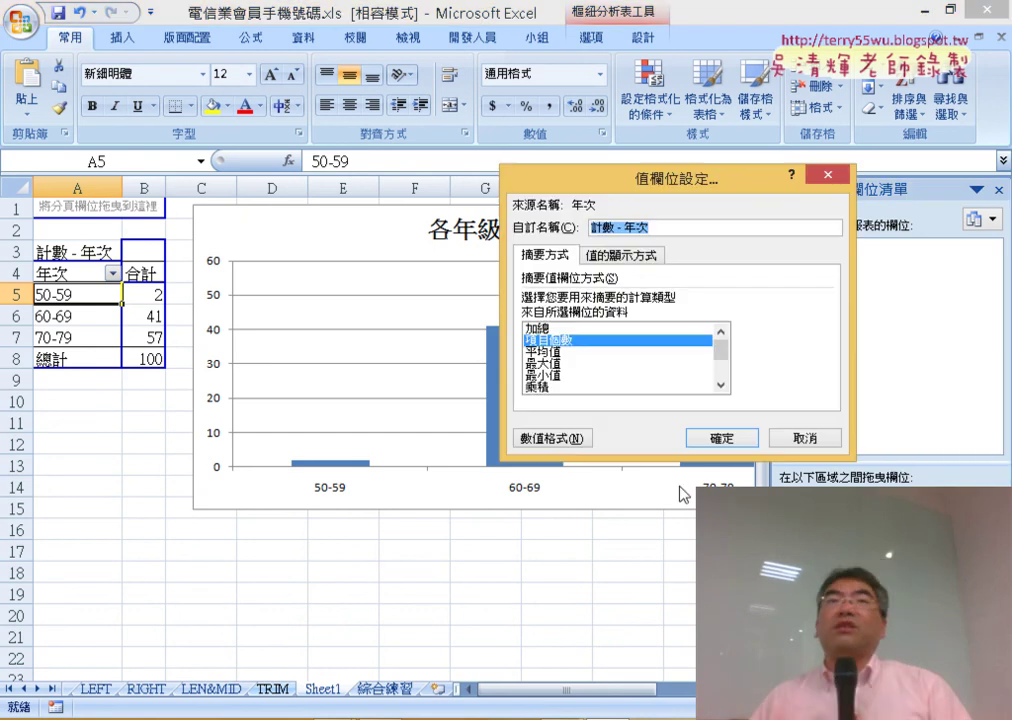
click(568, 345)
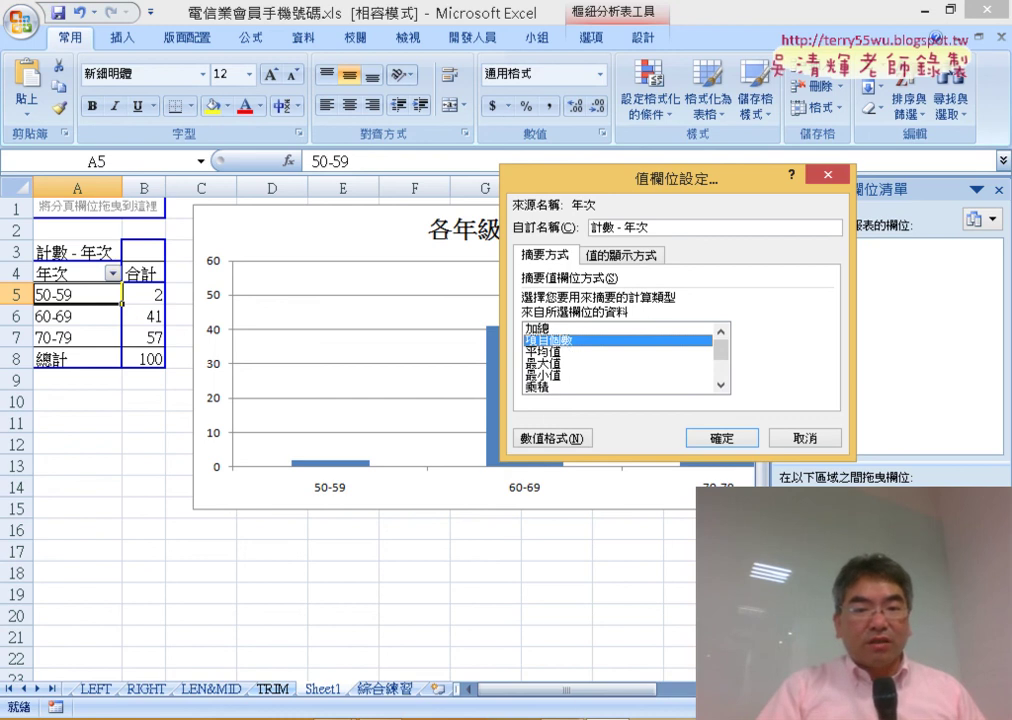
click(808, 440)
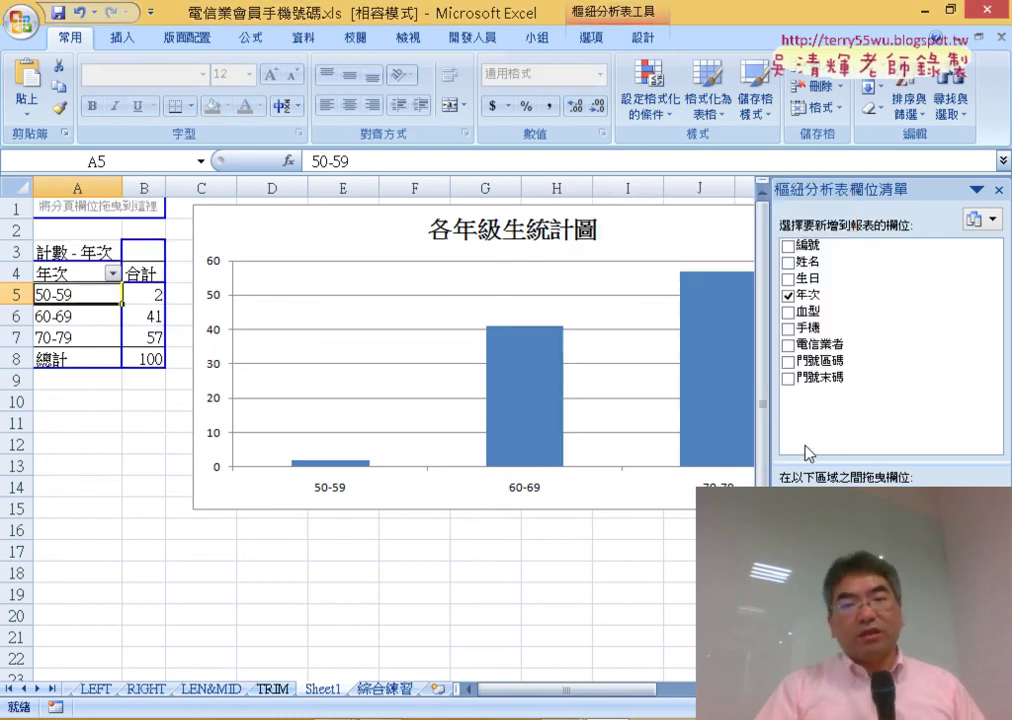